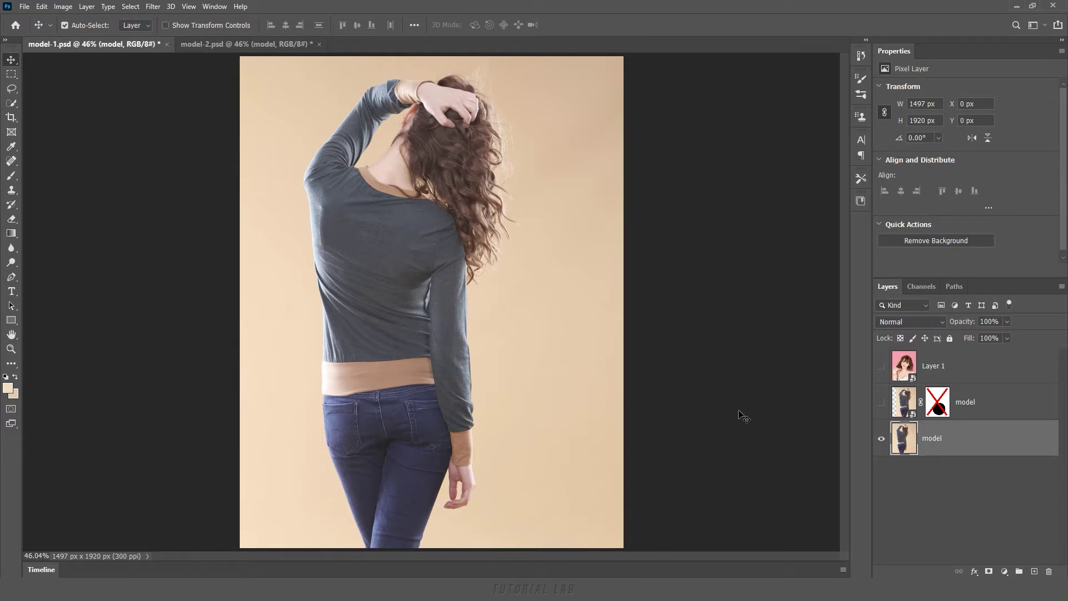
Convert the bottom model layer to a Smart Object and open it in Filter > Liquify.
right_click(960, 442)
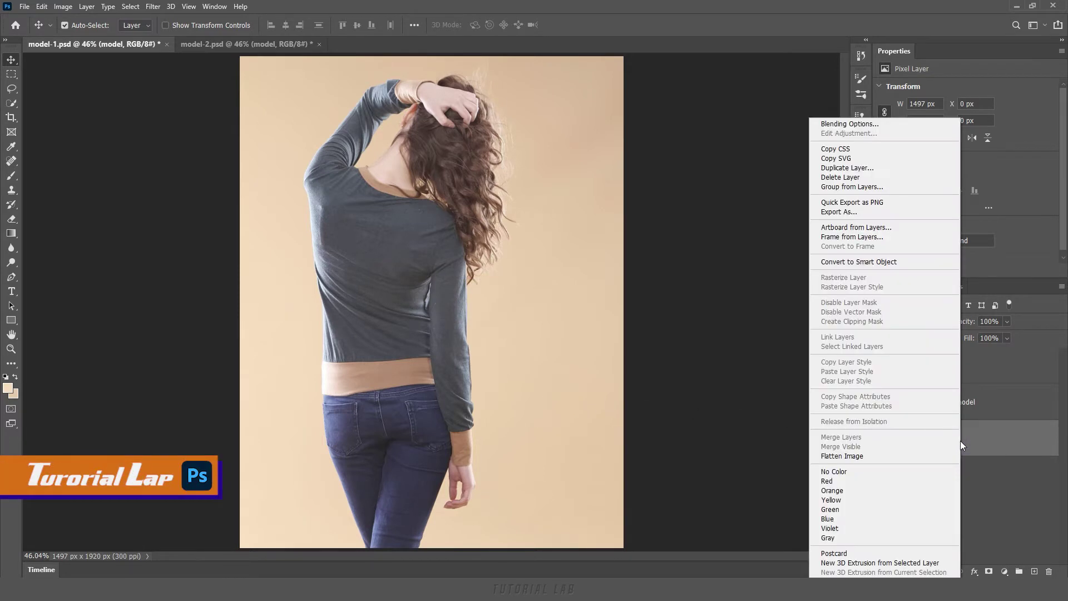
click(905, 263)
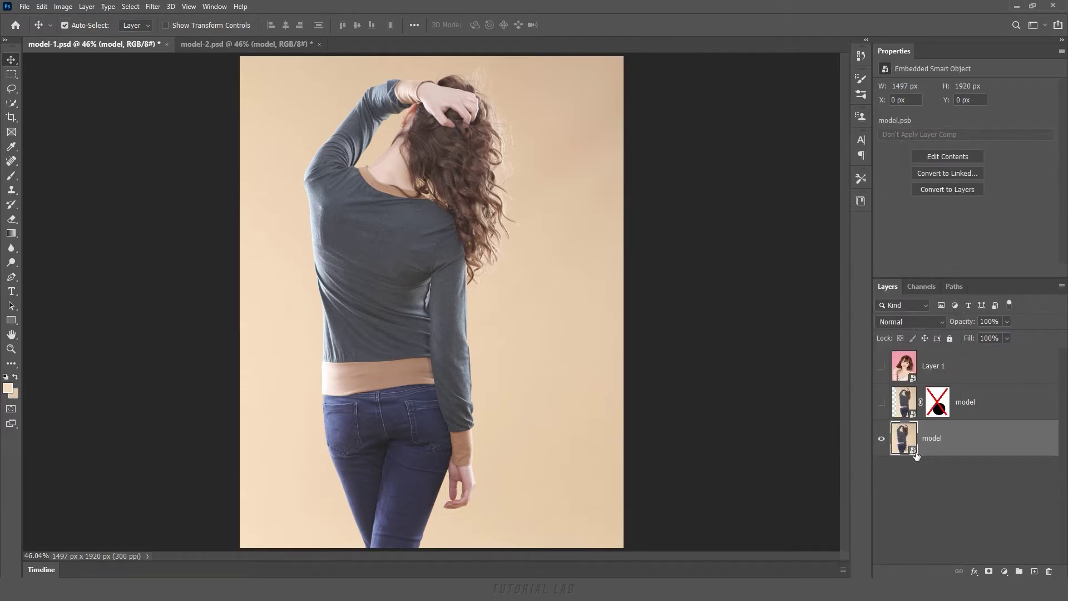
click(152, 8)
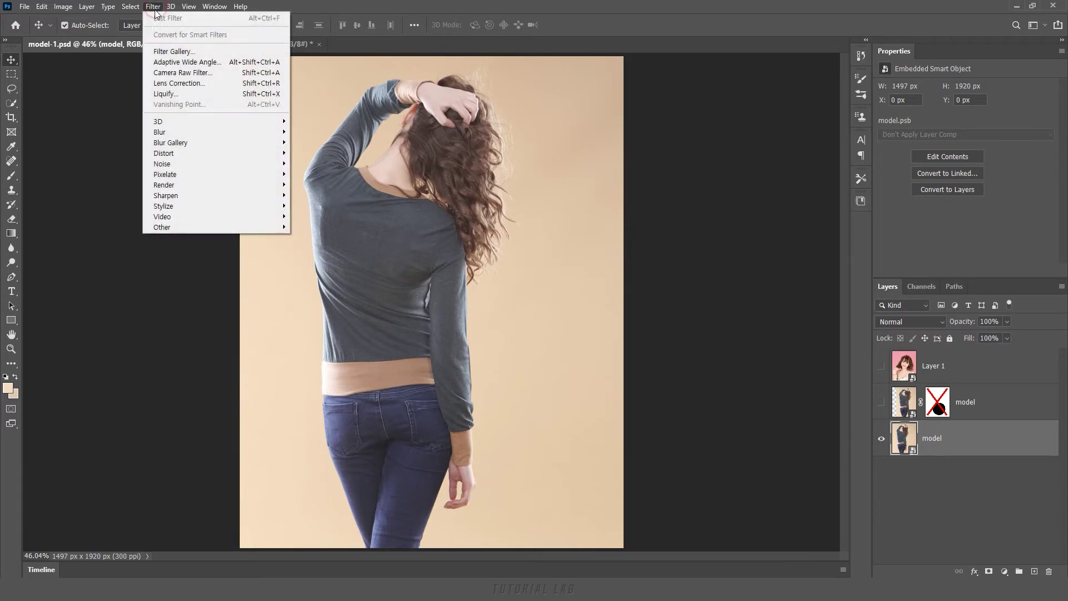
click(191, 94)
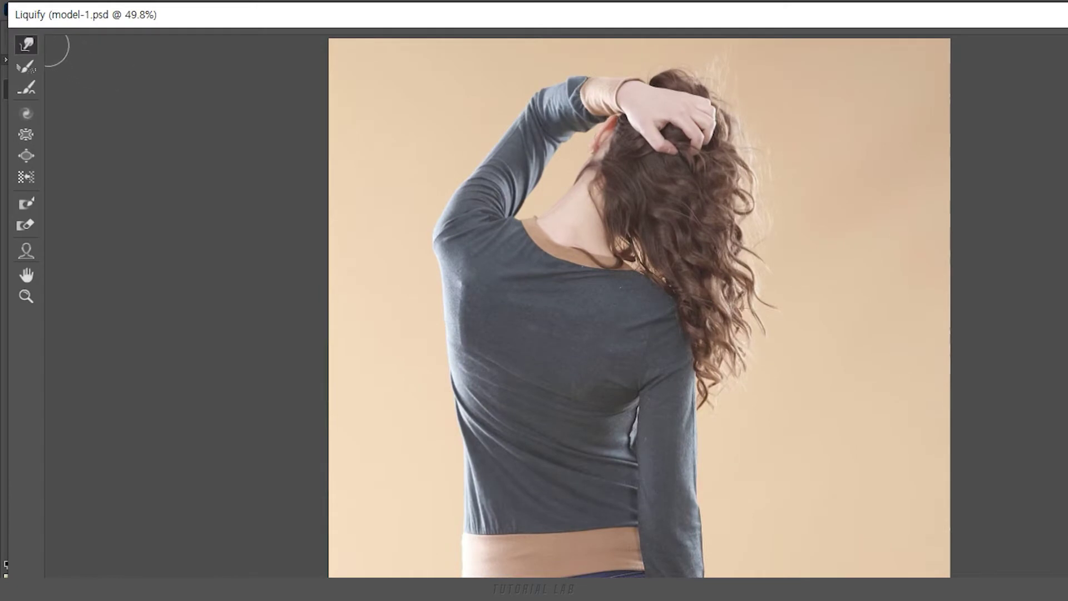
With an enlarged Forward Warp brush, push the model's curls outward to the right and down.
click(27, 47)
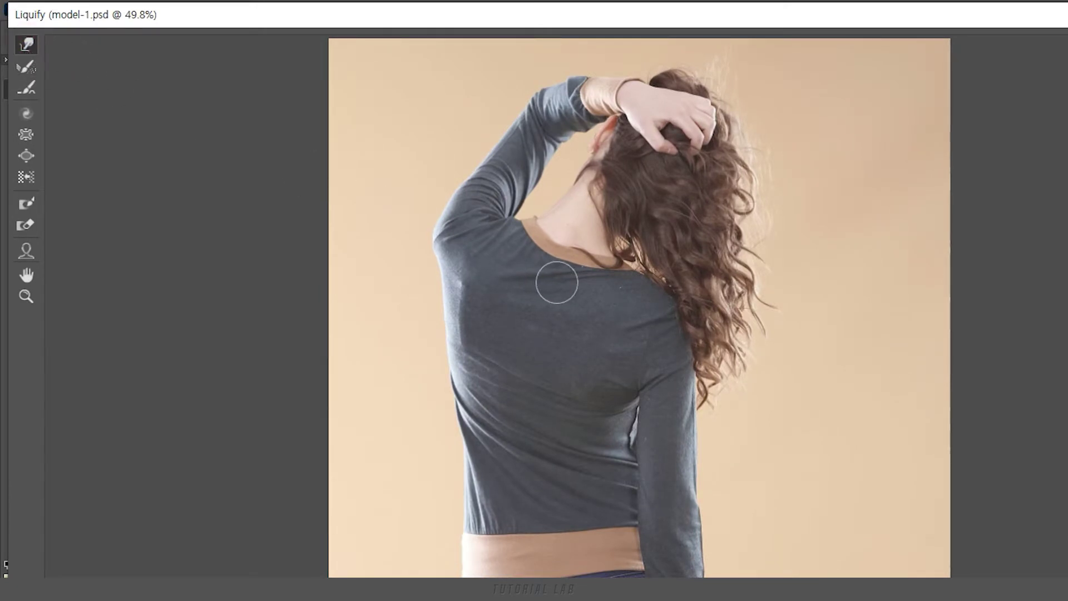
key(bracketright)
key(bracketright)
key(bracketright)
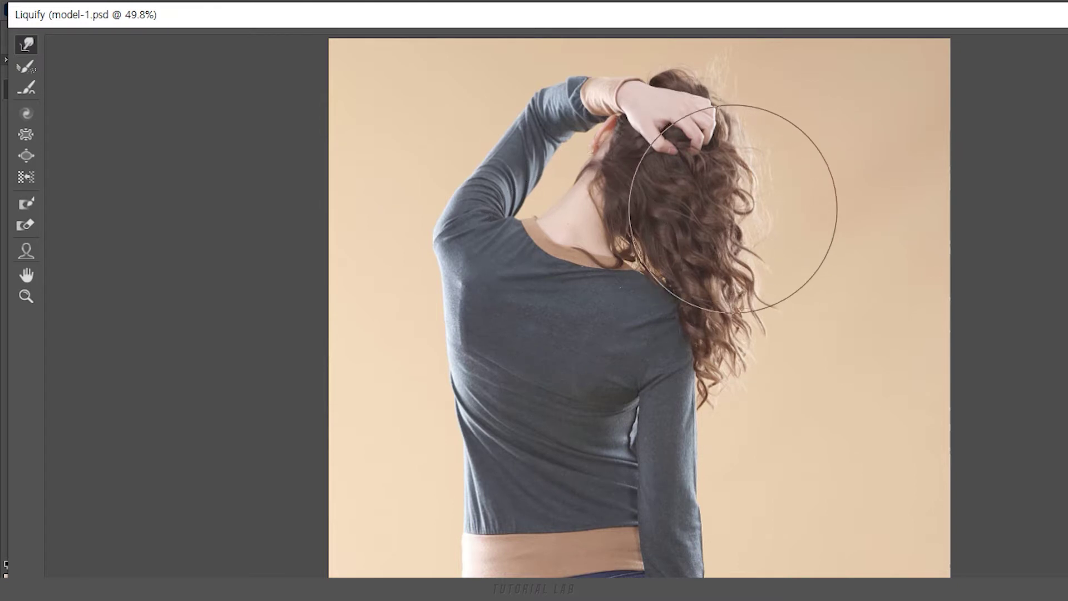
drag(735, 208, 773, 268)
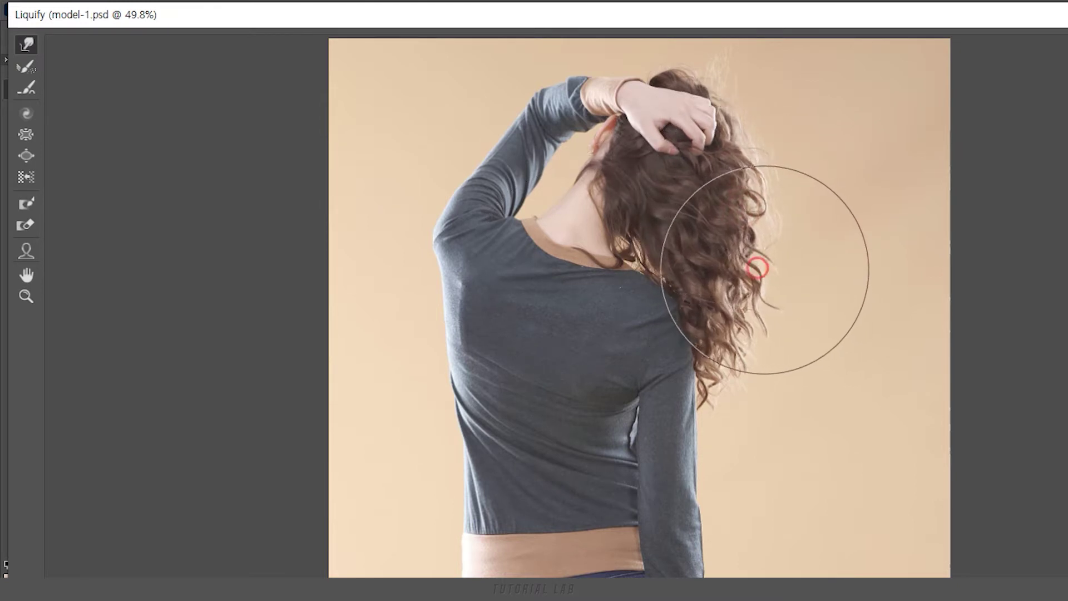
drag(766, 310, 775, 322)
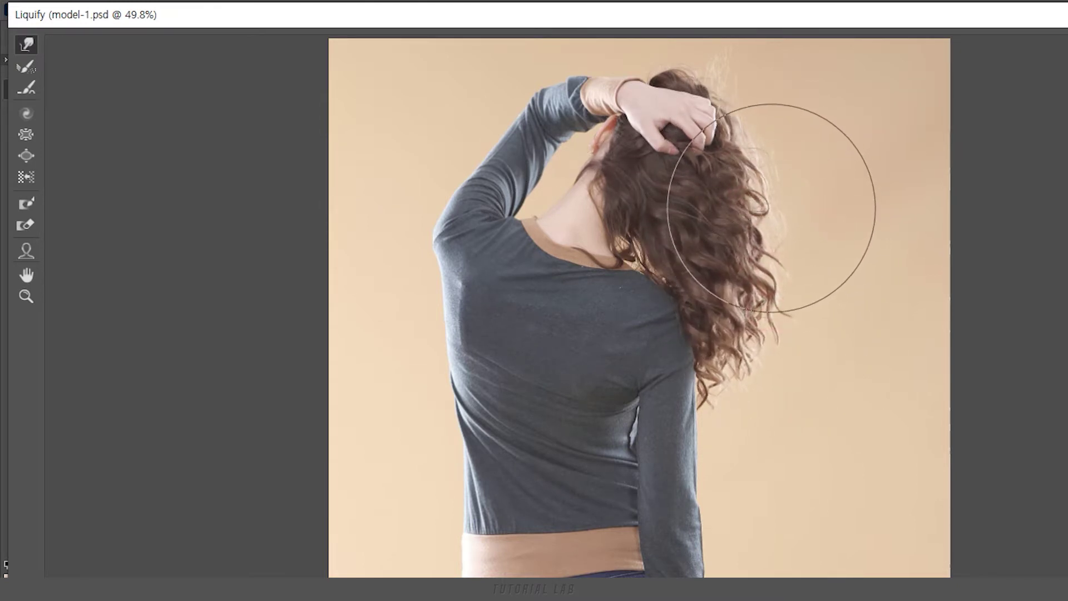
drag(724, 209, 789, 270)
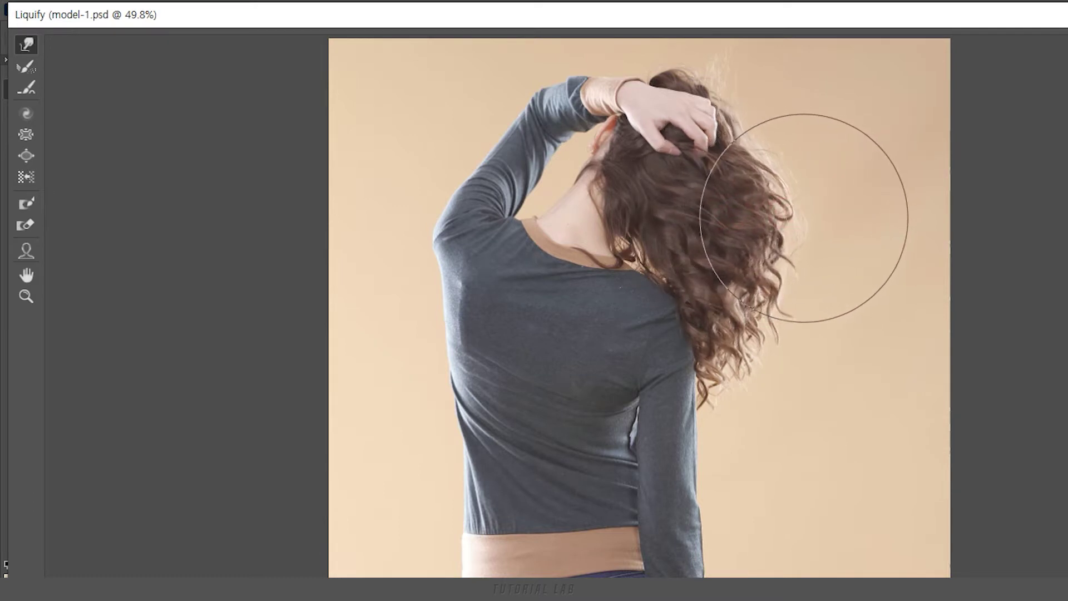
drag(788, 270, 751, 345)
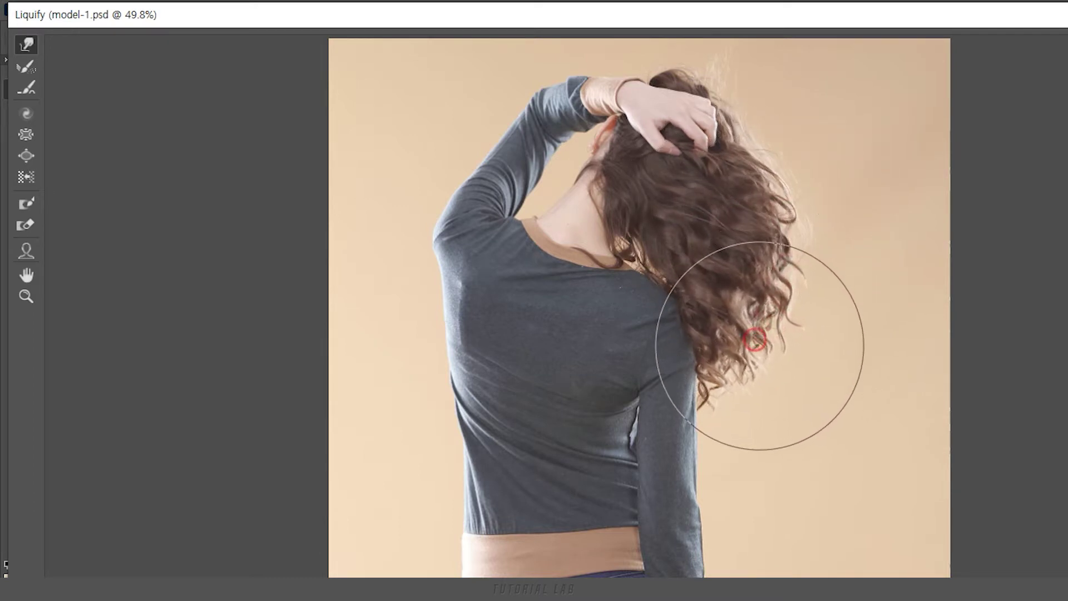
drag(761, 166, 726, 198)
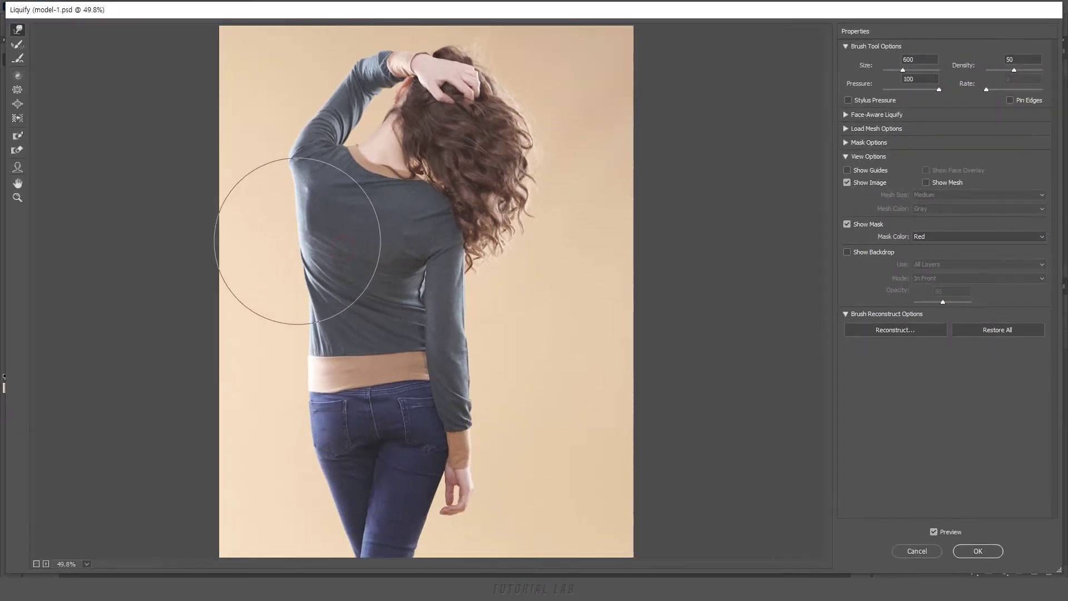
Push the back edge of the shirt inward along the waist.
drag(304, 236, 307, 234)
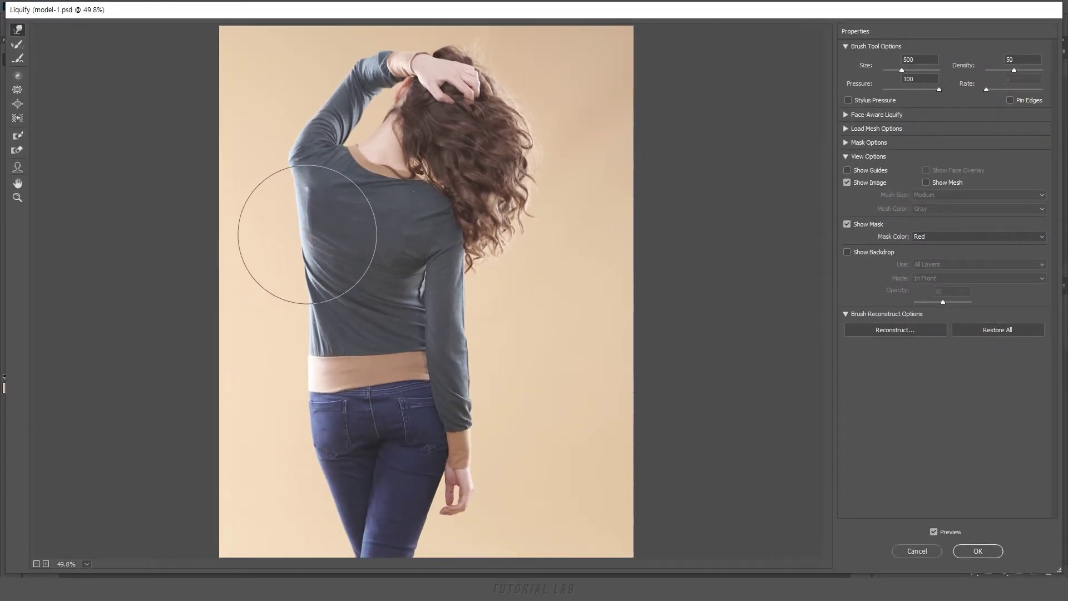
mouse_move(306, 286)
mouse_down()
mouse_move(300, 419)
mouse_move(303, 411)
mouse_up()
mouse_move(308, 346)
mouse_down()
mouse_move(310, 239)
mouse_move(307, 254)
mouse_up()
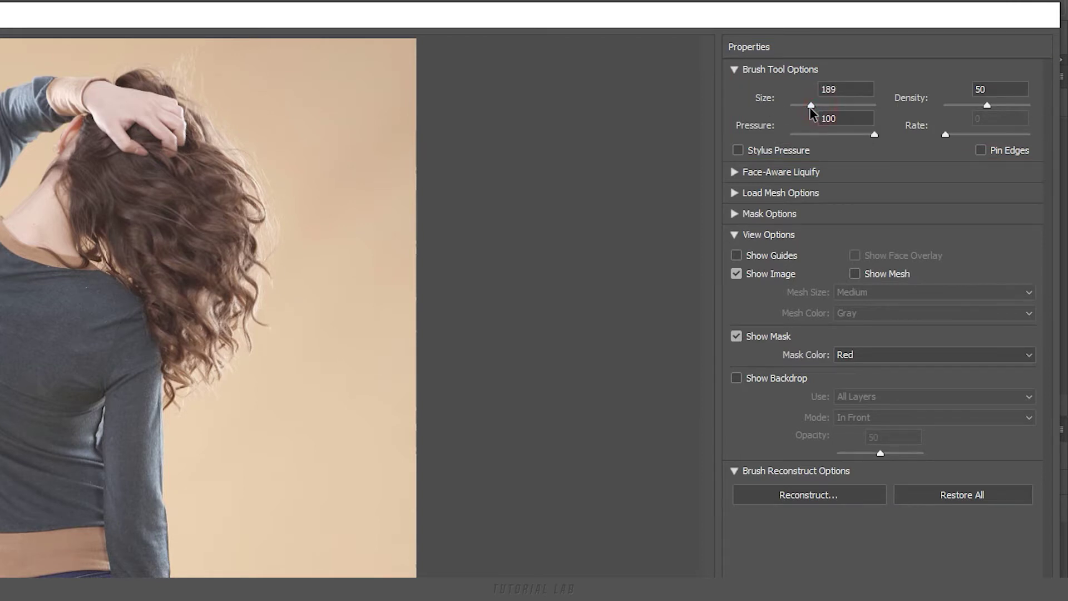
Test hair warps at size 557 and full density, undoing the full-density stroke.
drag(242, 273, 268, 352)
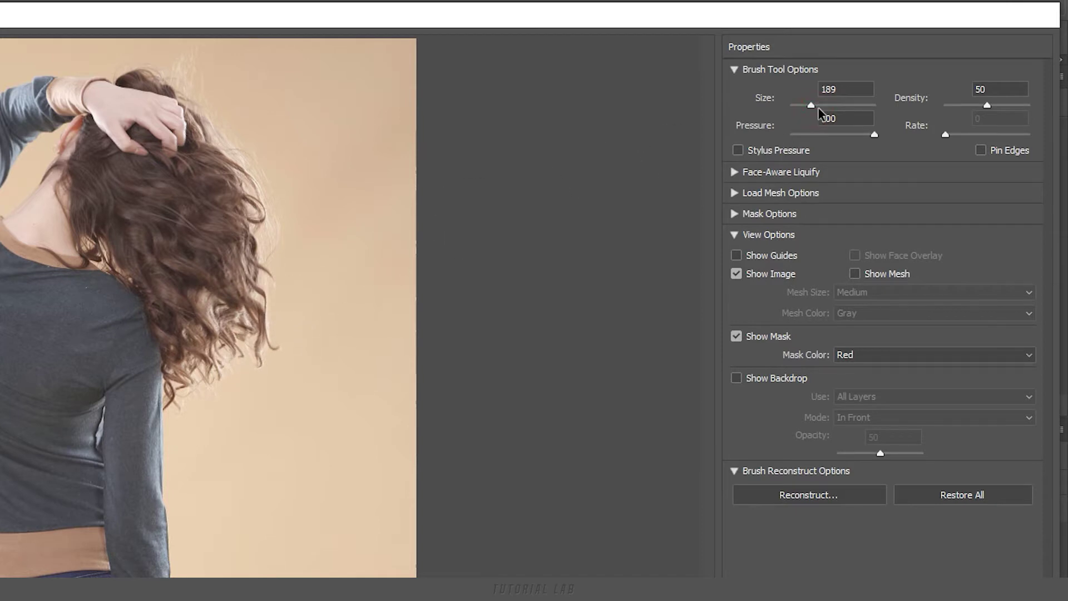
mouse_move(267, 324)
mouse_down()
mouse_move(271, 349)
mouse_move(279, 221)
mouse_up()
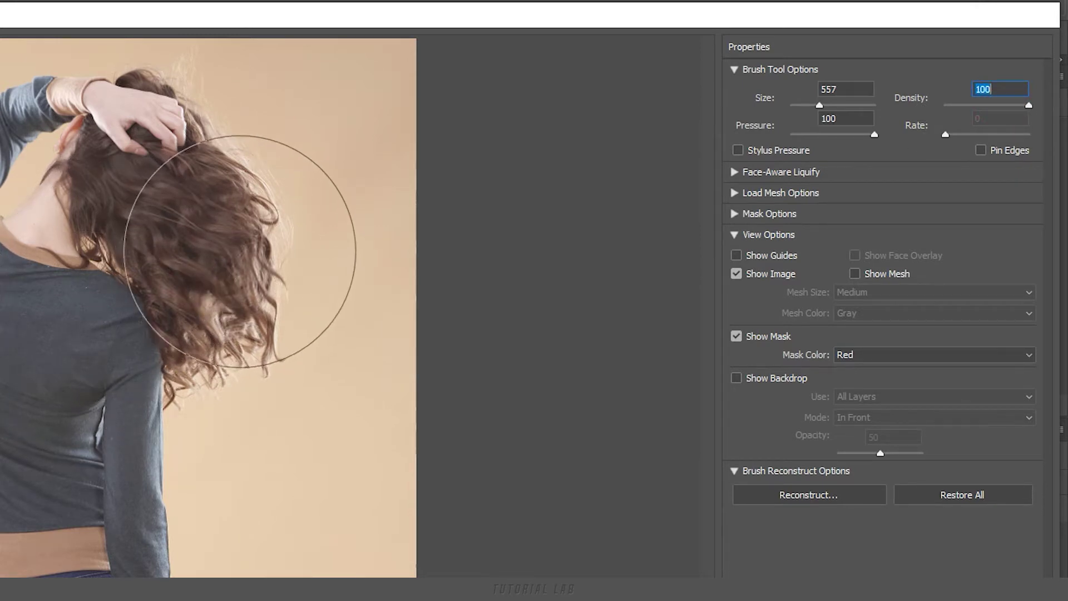
mouse_move(199, 256)
mouse_down()
mouse_move(223, 254)
mouse_move(206, 241)
mouse_move(186, 267)
mouse_move(236, 245)
mouse_move(245, 259)
mouse_move(195, 278)
mouse_move(195, 255)
mouse_move(262, 295)
mouse_move(238, 310)
mouse_up()
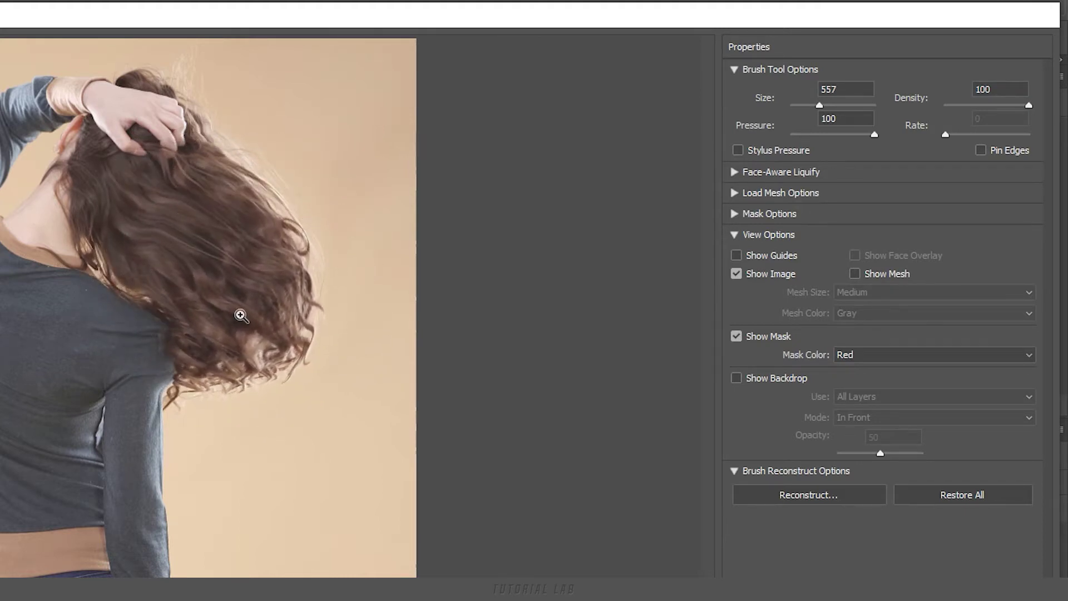
key(ctrl+z)
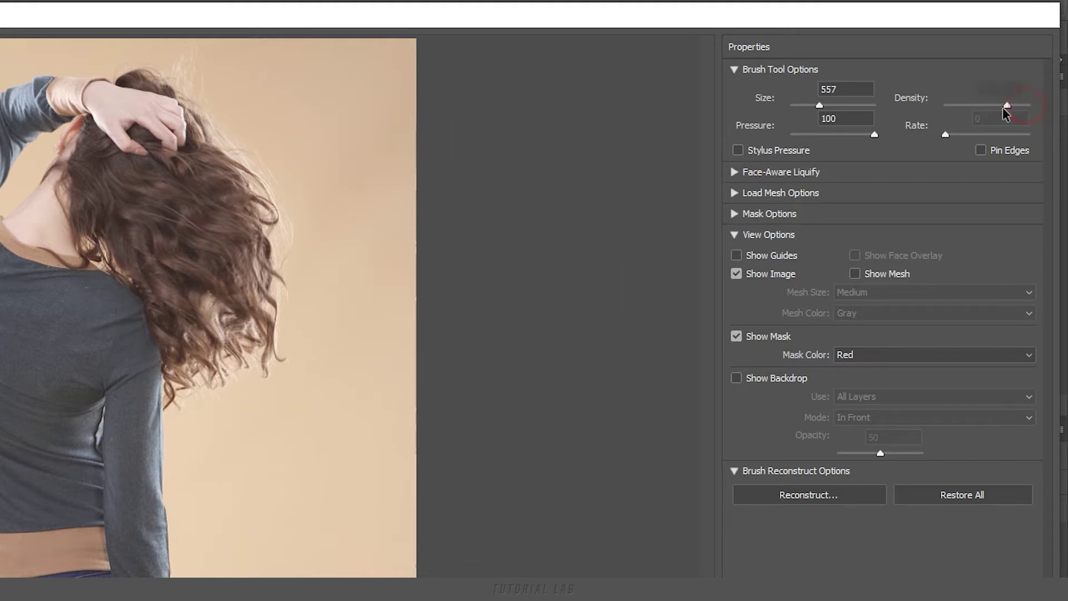
mouse_move(214, 260)
mouse_down()
mouse_move(234, 251)
mouse_move(217, 235)
mouse_move(248, 251)
mouse_move(179, 270)
mouse_move(236, 282)
mouse_move(208, 286)
mouse_move(239, 250)
mouse_move(241, 262)
mouse_move(289, 252)
mouse_move(234, 239)
mouse_move(239, 296)
mouse_move(251, 291)
mouse_up()
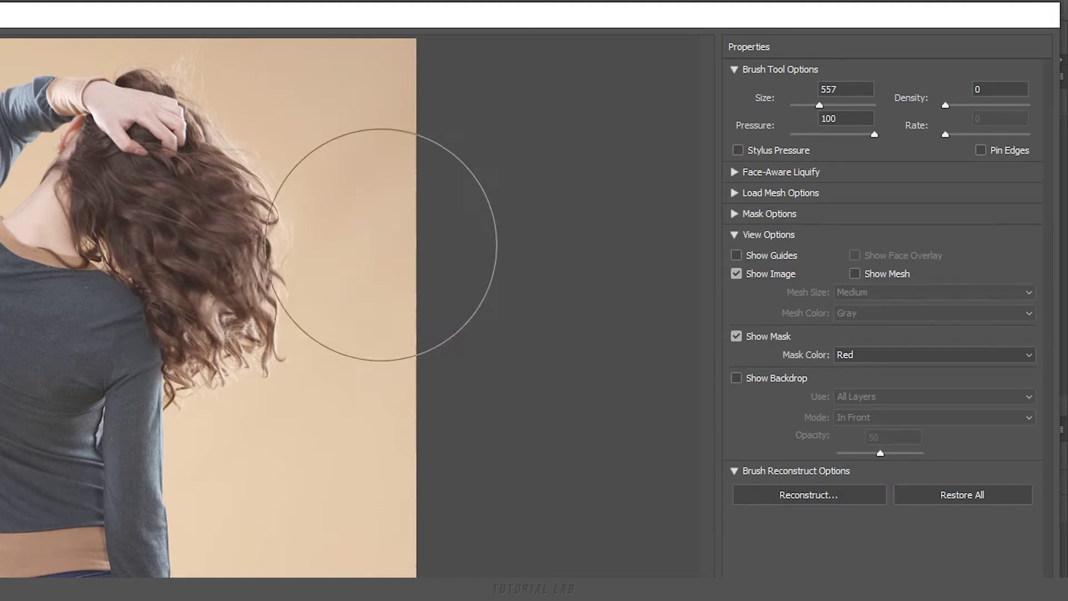
Retest the hair warp at density 50 and low pressure, then push the hand and neck.
text(50)
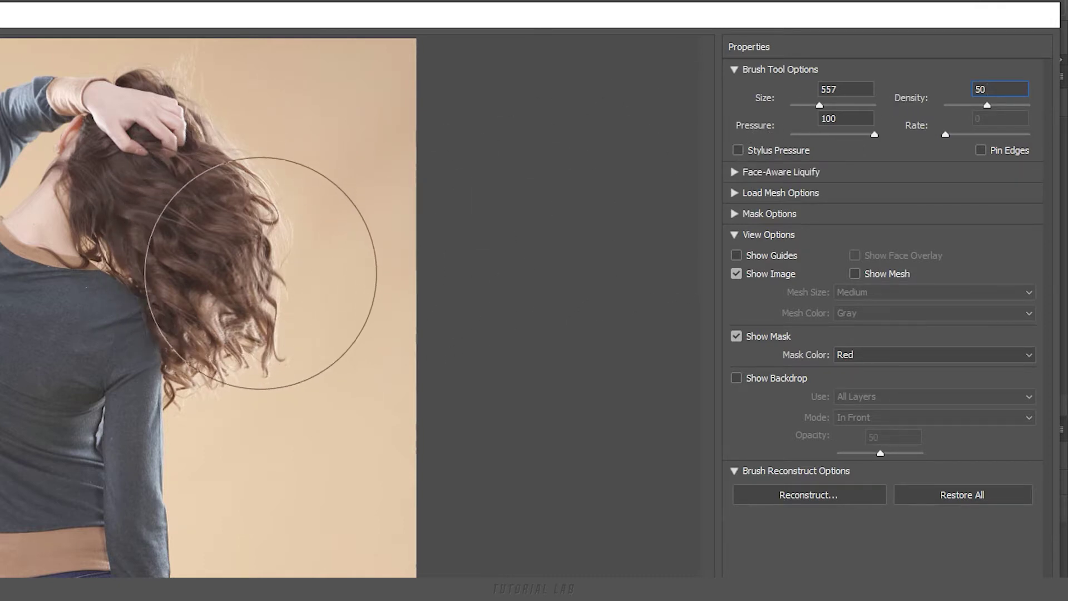
mouse_move(217, 231)
mouse_down()
mouse_move(206, 239)
mouse_move(327, 354)
mouse_move(309, 600)
mouse_up()
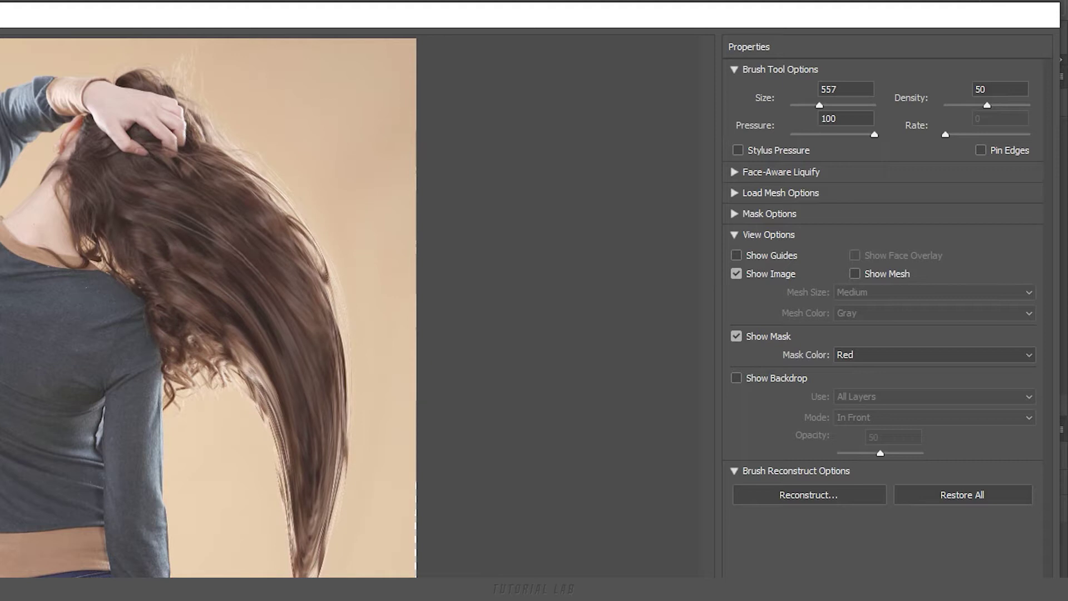
key(ctrl+z)
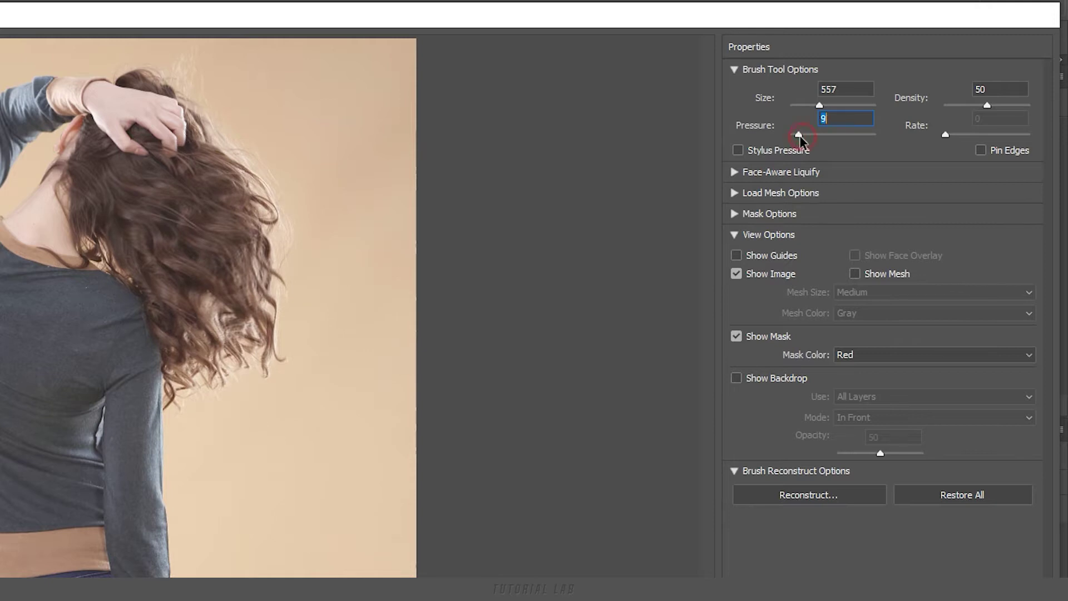
mouse_move(238, 251)
mouse_down()
mouse_move(301, 310)
mouse_move(257, 227)
mouse_move(251, 179)
mouse_move(306, 250)
mouse_move(310, 282)
mouse_move(315, 353)
mouse_move(274, 388)
mouse_move(260, 370)
mouse_move(275, 382)
mouse_up()
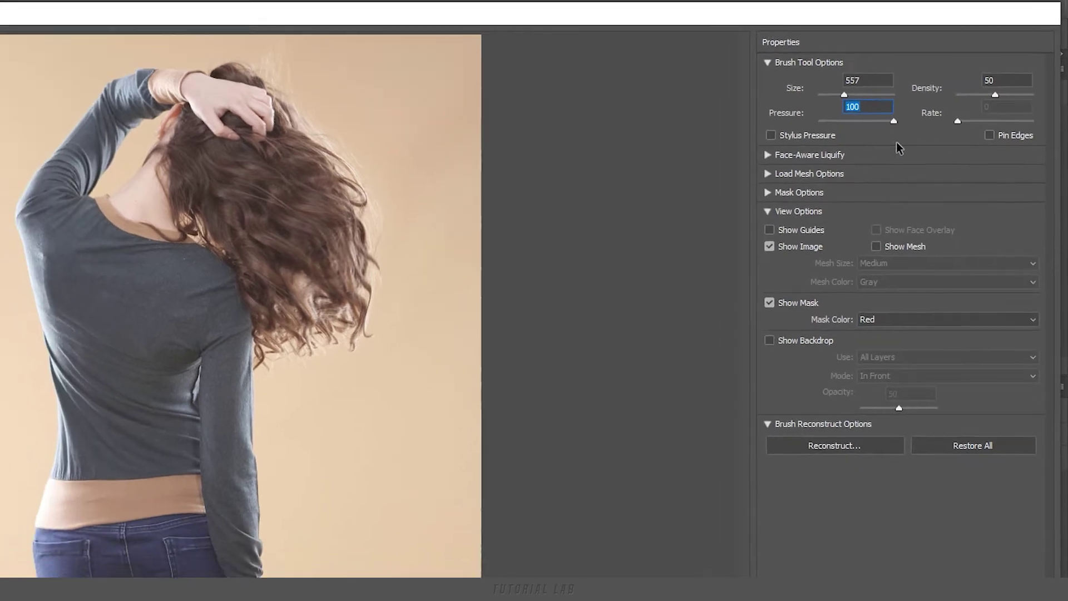
mouse_move(213, 47)
mouse_down()
mouse_move(251, 95)
mouse_move(272, 101)
mouse_move(237, 60)
mouse_up()
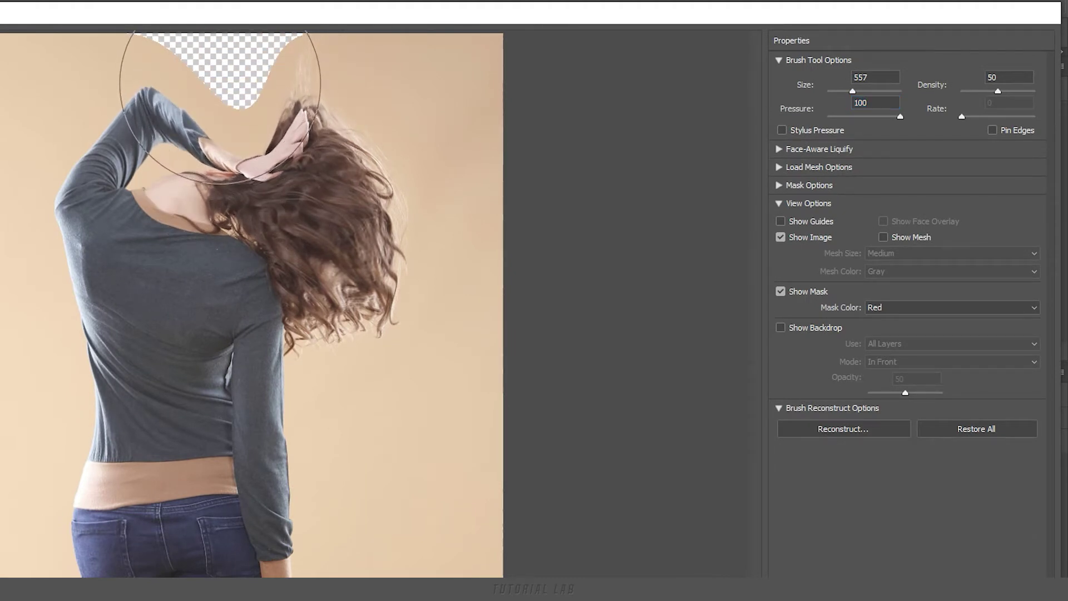
Undo the edge-exposing warp, retry the hand warp with Pin Edges, undo it, then untick Pin Edges.
key(ctrl+z)
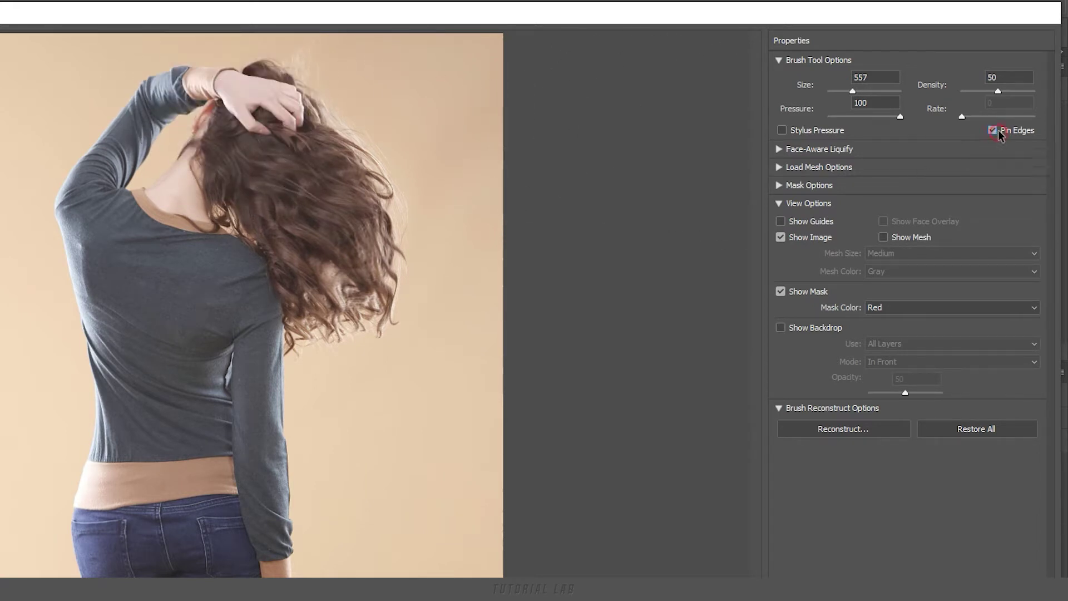
mouse_move(209, 40)
mouse_down()
mouse_move(275, 179)
mouse_move(322, 167)
mouse_move(215, 95)
mouse_move(268, 100)
mouse_up()
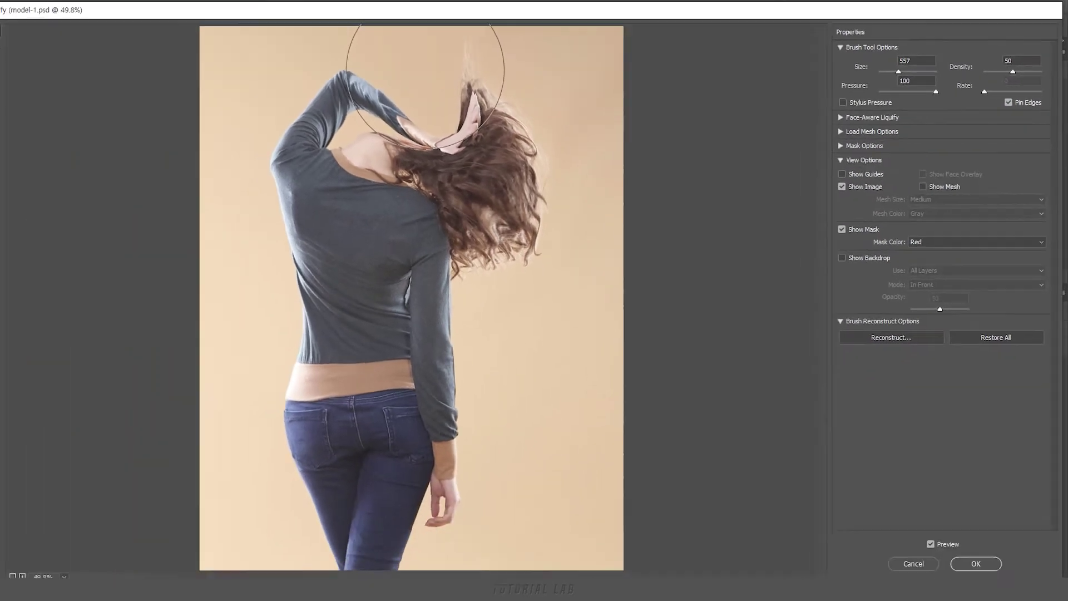
key(ctrl+z)
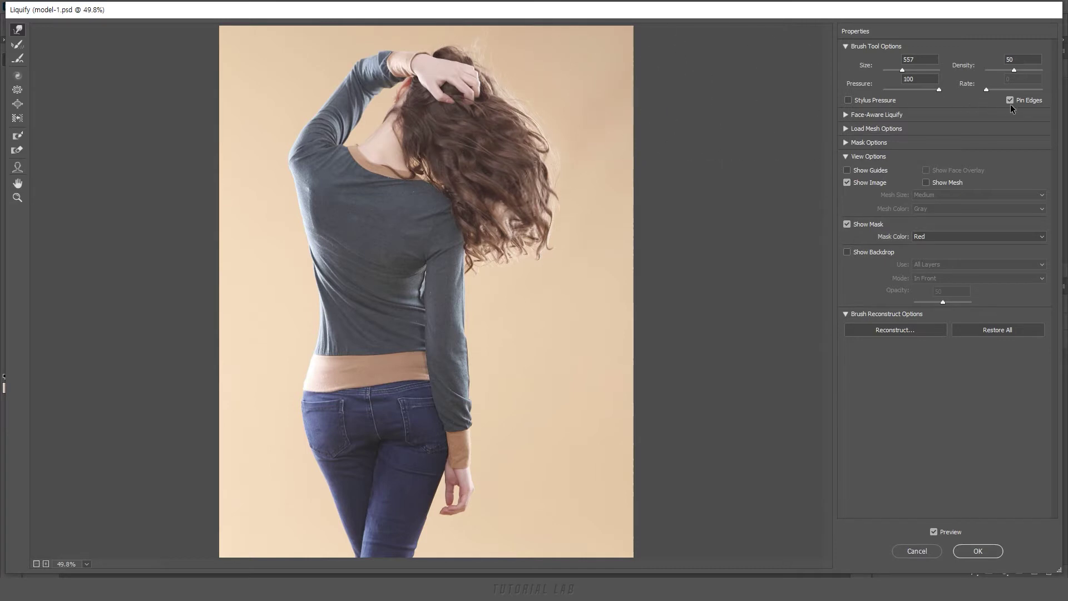
click(1010, 100)
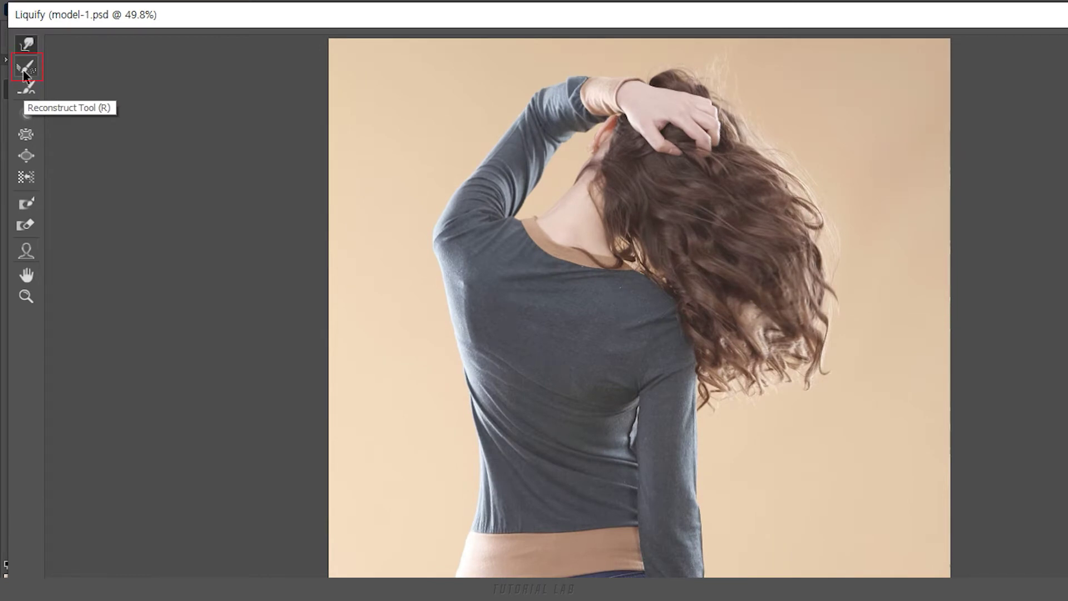
Restore parts of the hair and waist with the Reconstruct brush, then undo those strokes.
click(25, 74)
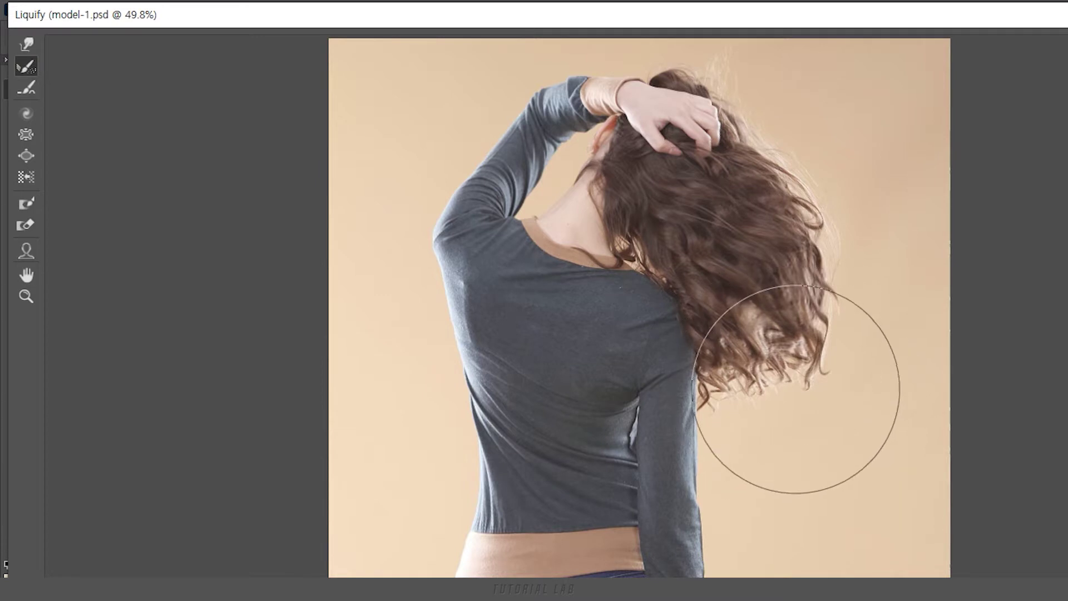
mouse_move(794, 405)
mouse_down()
mouse_move(846, 294)
mouse_move(794, 184)
mouse_move(746, 131)
mouse_move(700, 225)
mouse_move(743, 322)
mouse_move(660, 329)
mouse_up()
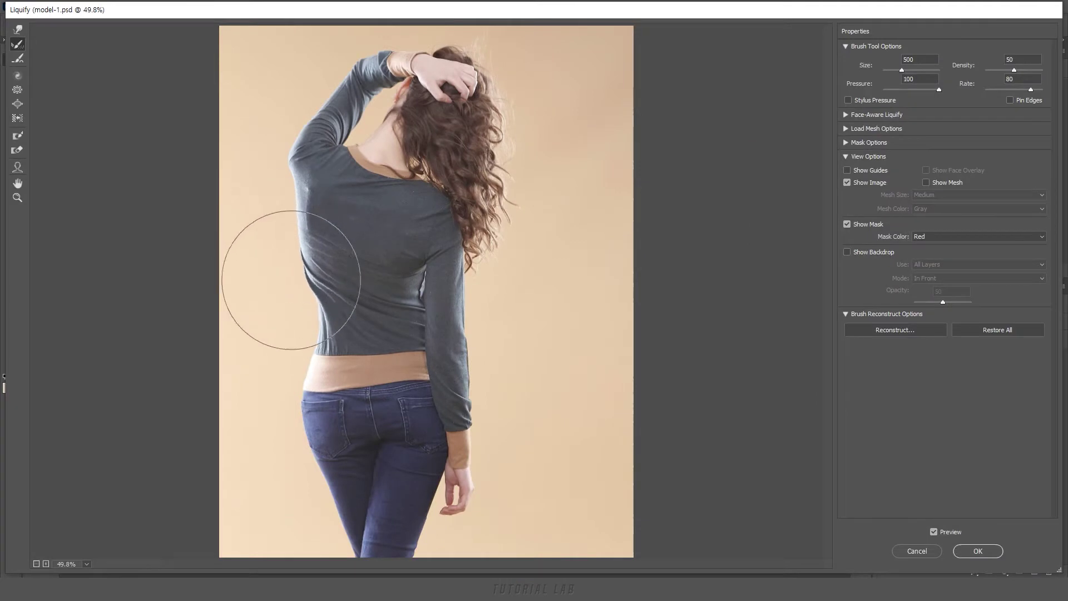
mouse_move(291, 280)
mouse_down()
mouse_move(286, 401)
mouse_move(312, 477)
mouse_up()
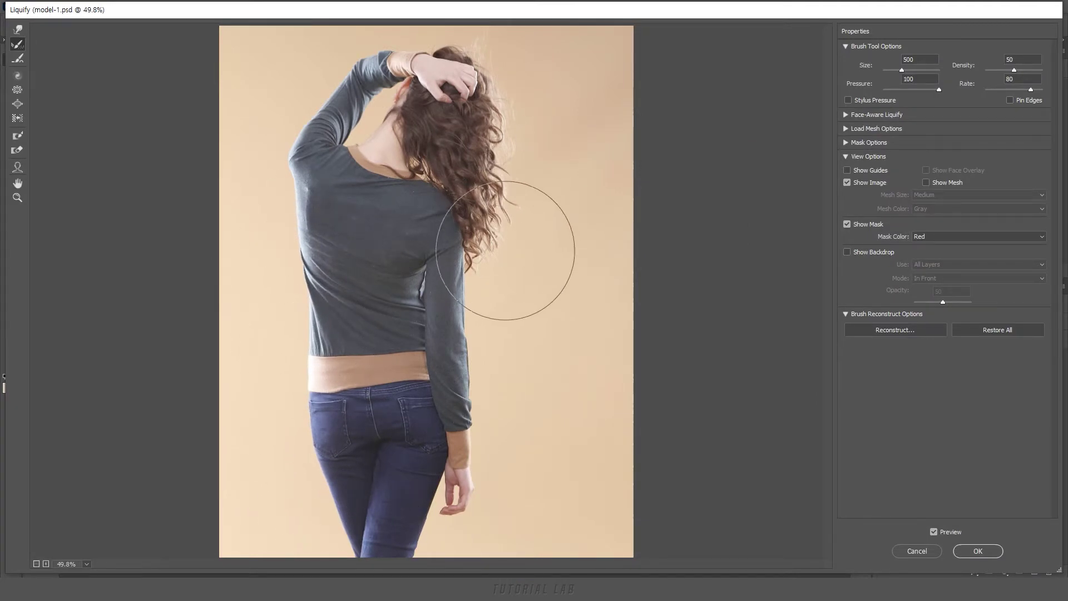
key(ctrl+alt+z)
key(ctrl+alt+z)
key(ctrl+alt+z)
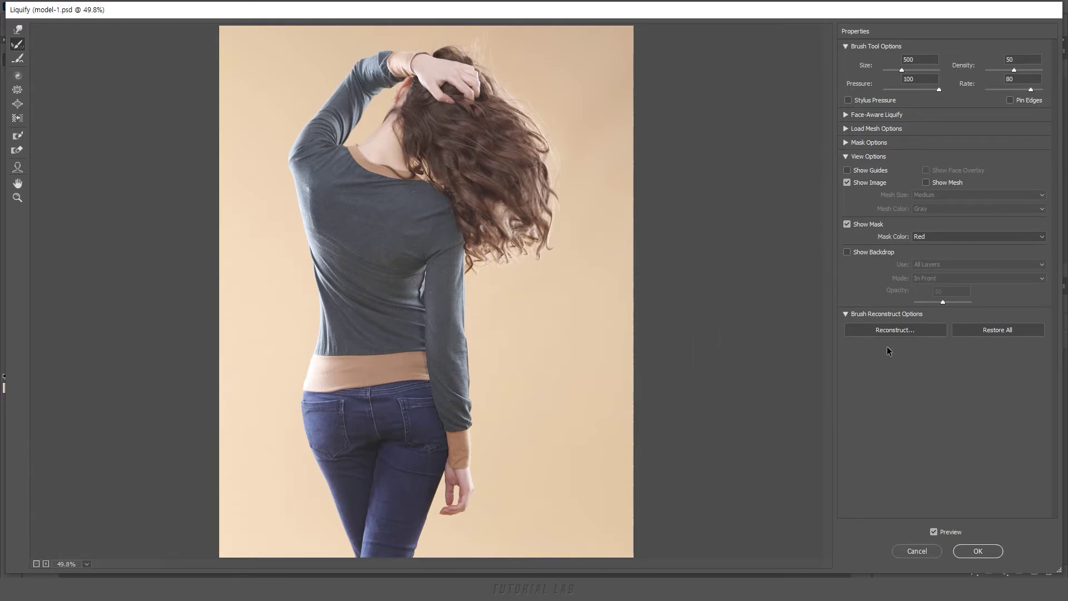
Reconstruct all distortions at an amount of about 73.
click(907, 331)
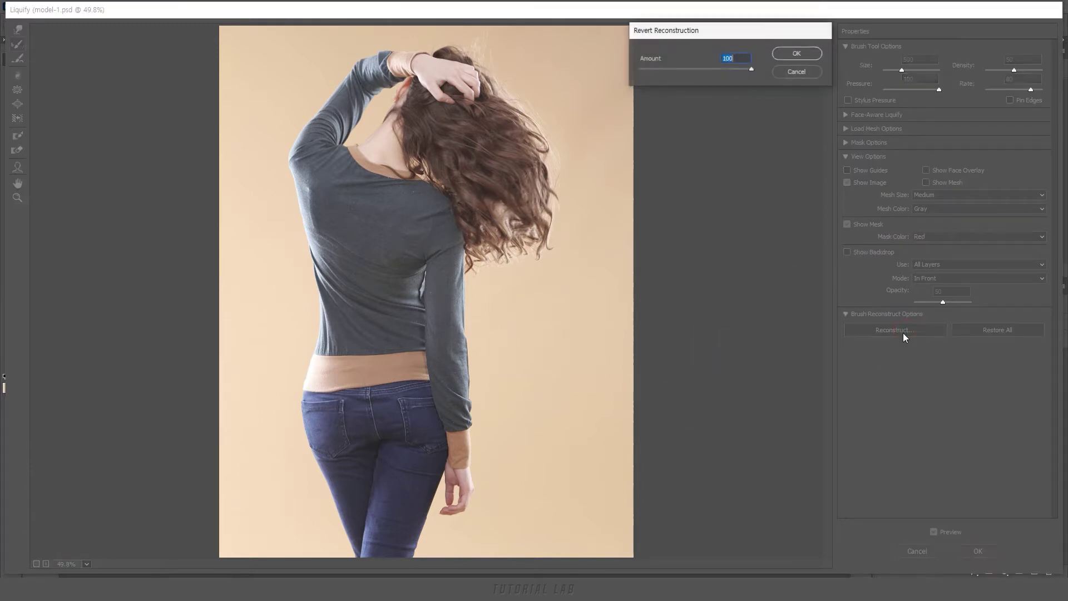
mouse_move(754, 69)
mouse_down()
mouse_move(644, 69)
mouse_move(750, 73)
mouse_move(707, 73)
mouse_up()
drag(729, 75, 722, 73)
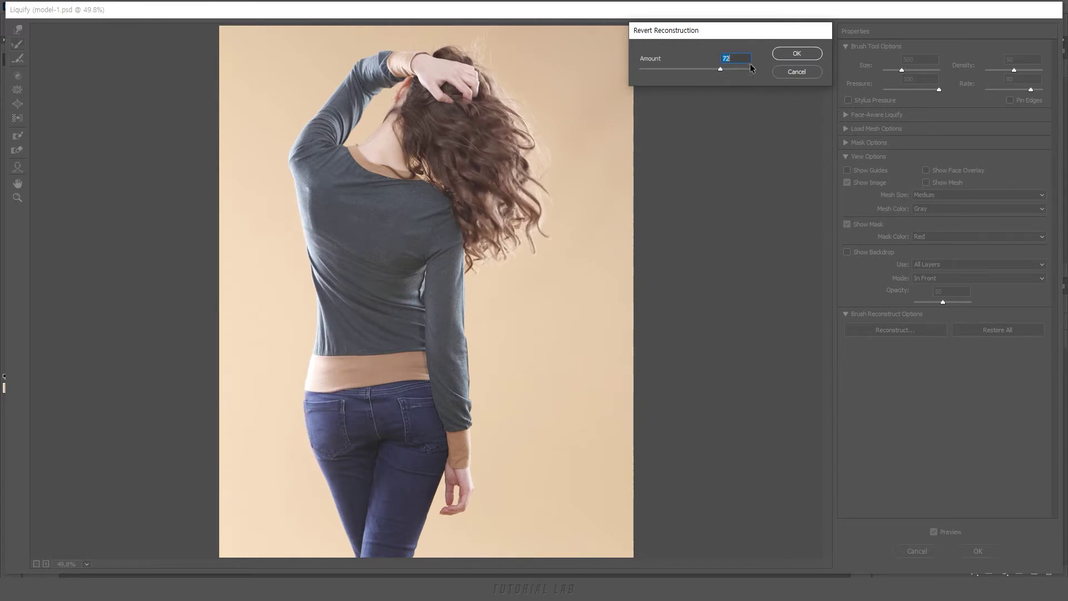
click(799, 56)
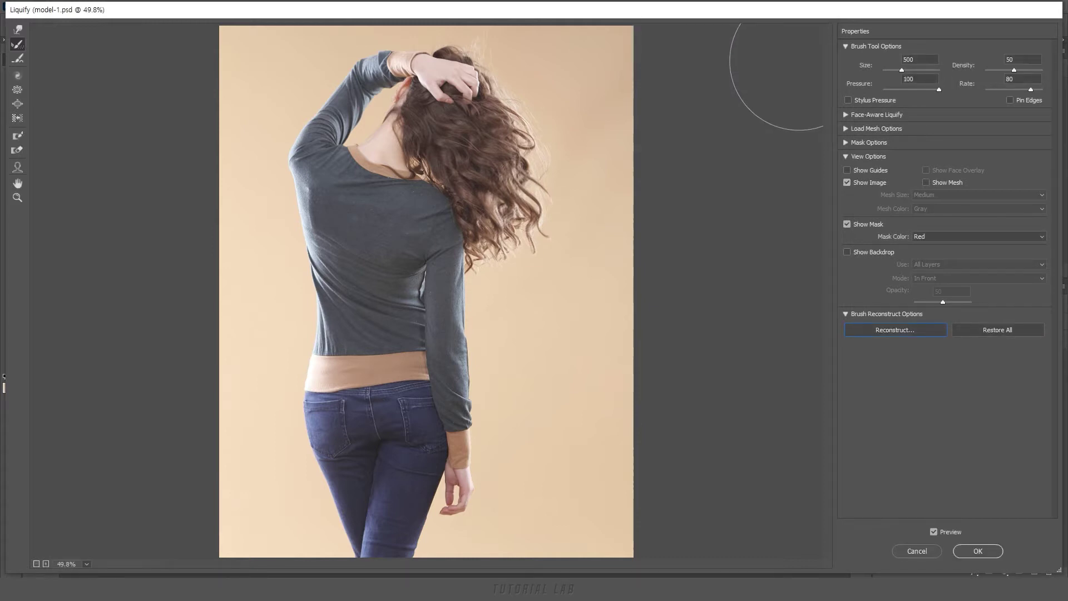
Smooth the shirt's left edge toward the waistband and raise brush density to 75.
click(17, 29)
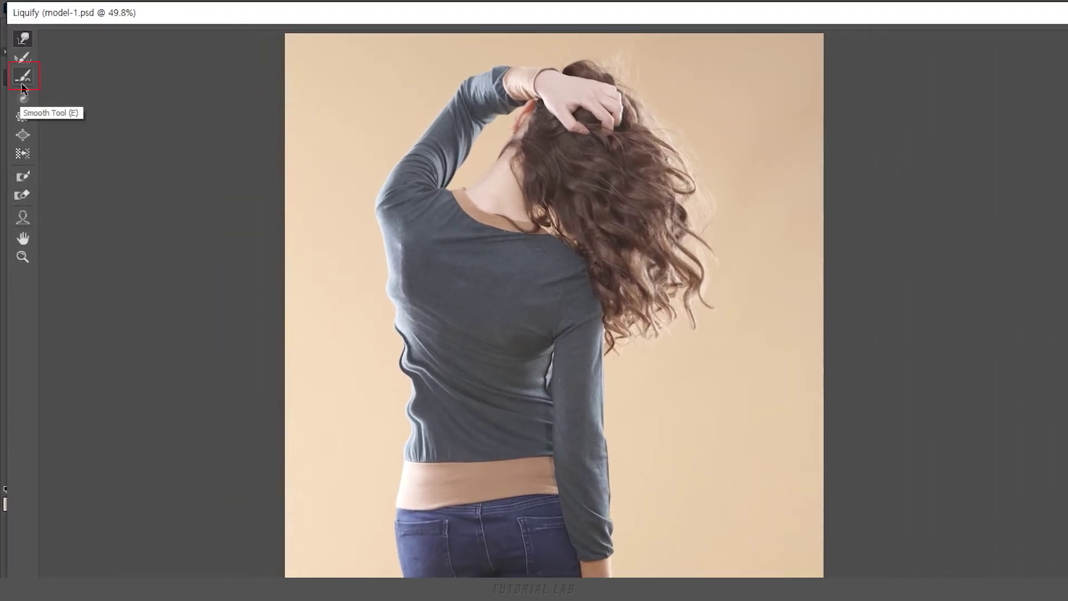
click(23, 84)
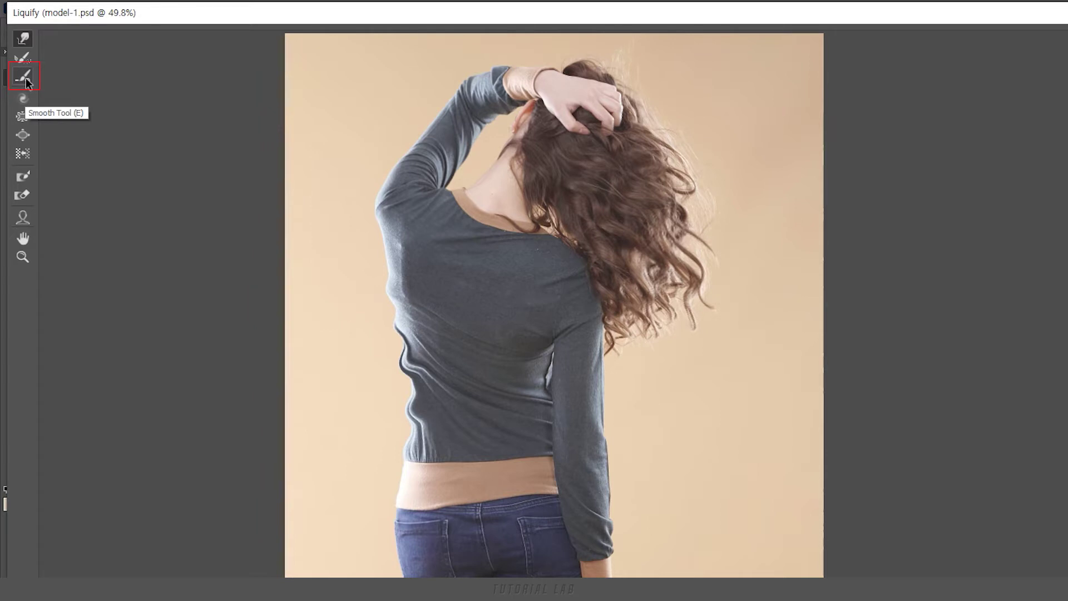
click(28, 82)
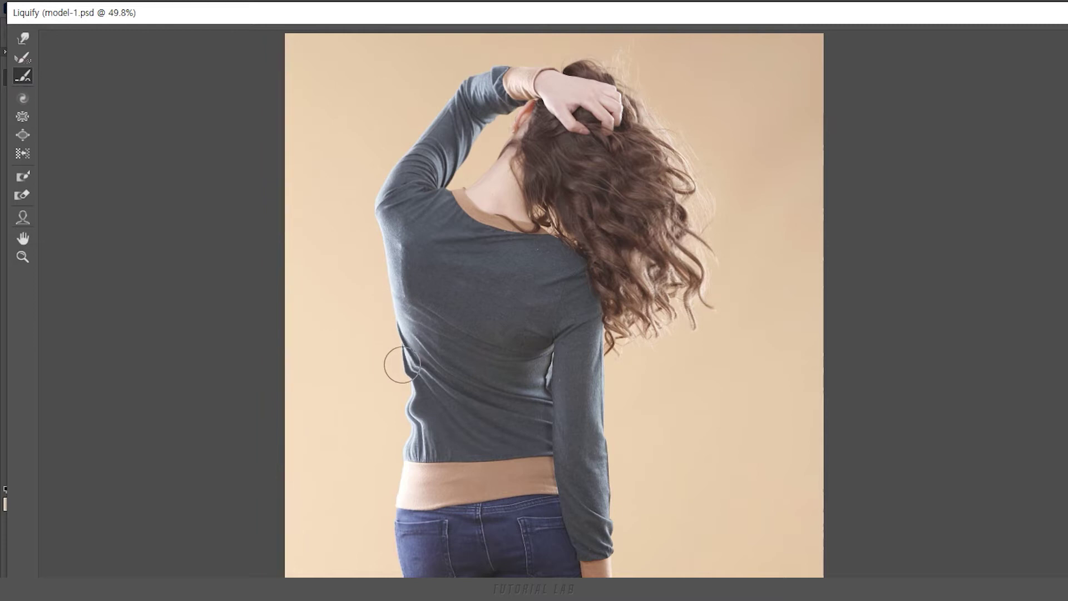
drag(406, 363, 402, 449)
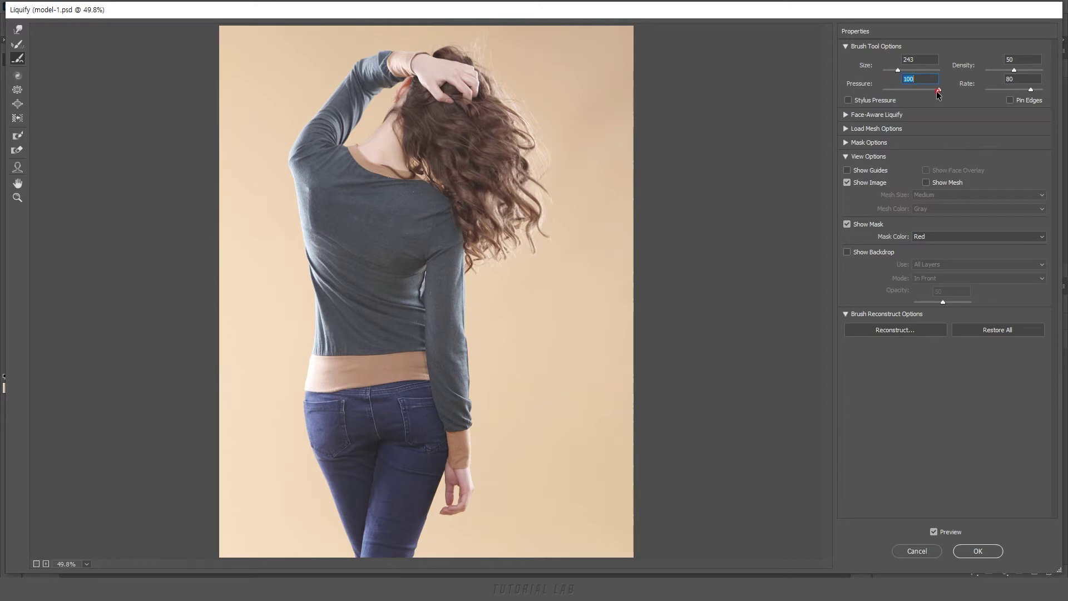
drag(1015, 70, 1031, 96)
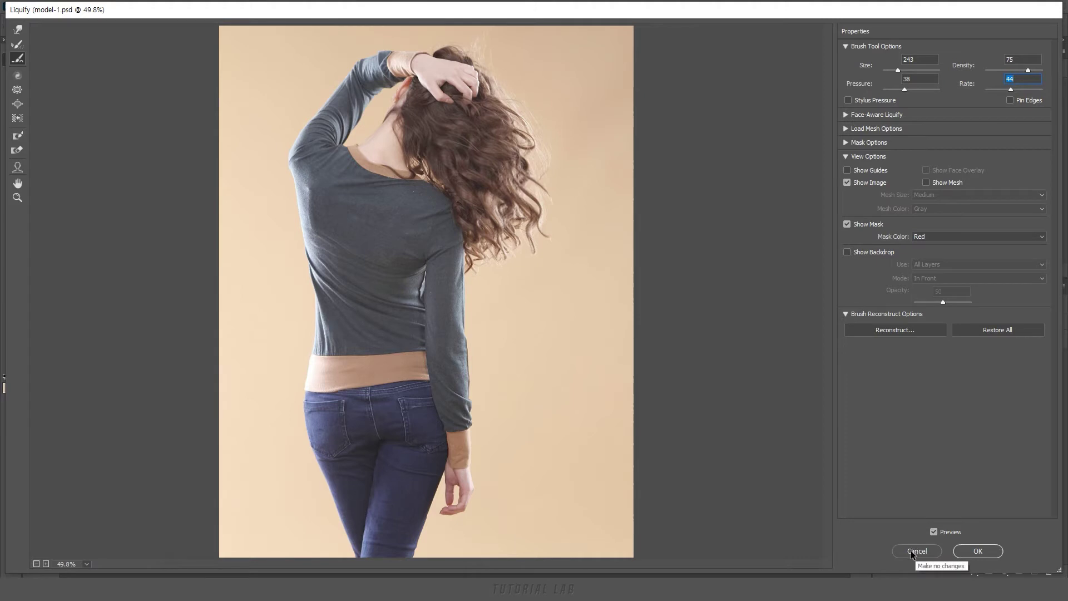
Reset brush options to defaults, set the mask colour to Blue, then reset everything.
key(alt)
alt+click(915, 551)
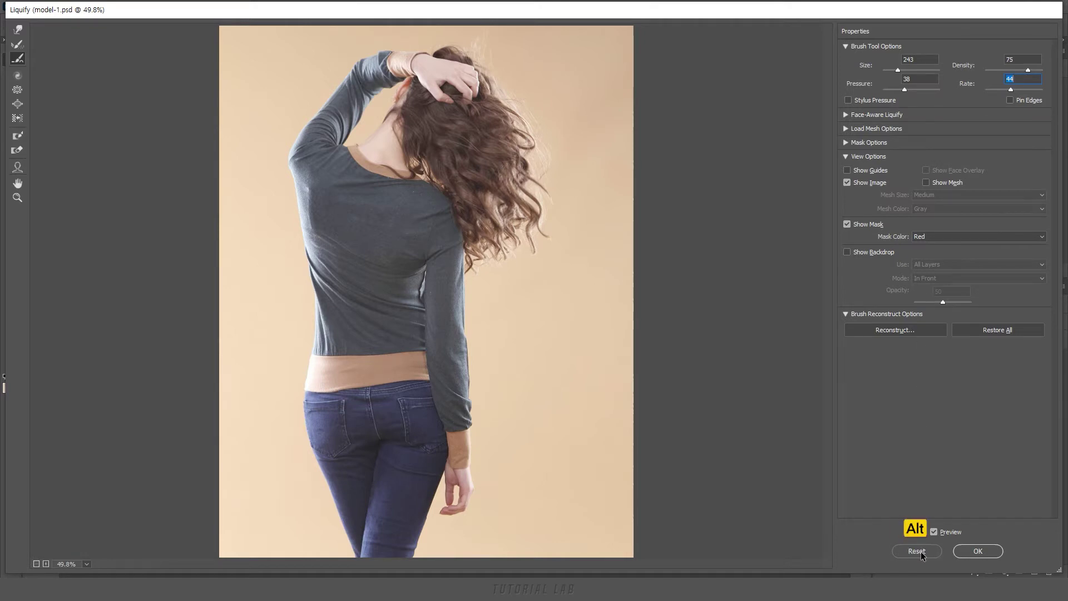
alt+click(917, 551)
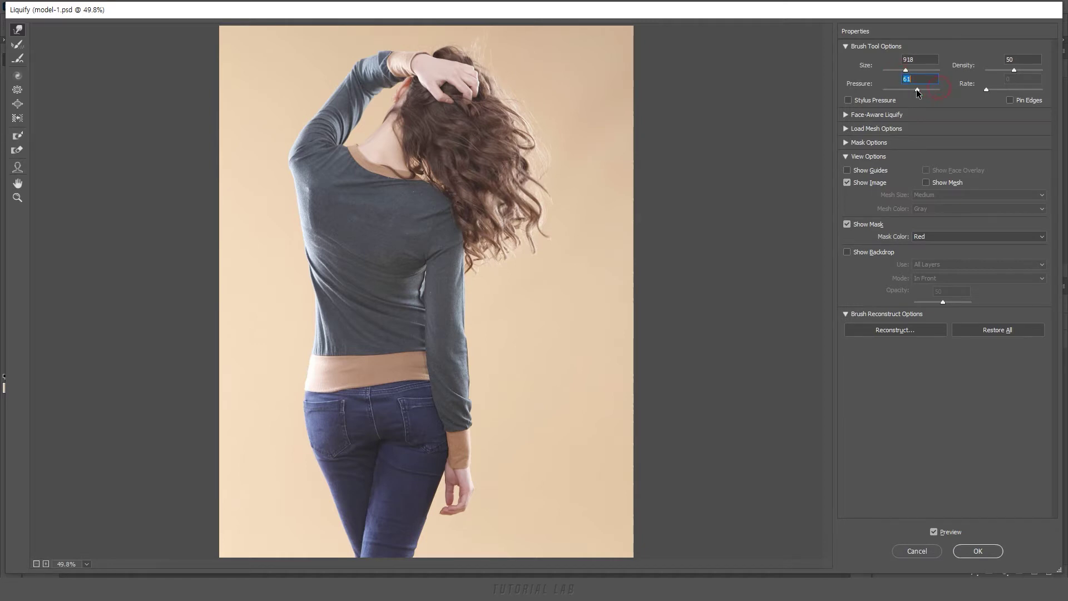
click(1018, 71)
click(947, 240)
click(933, 285)
ctrl+click(916, 552)
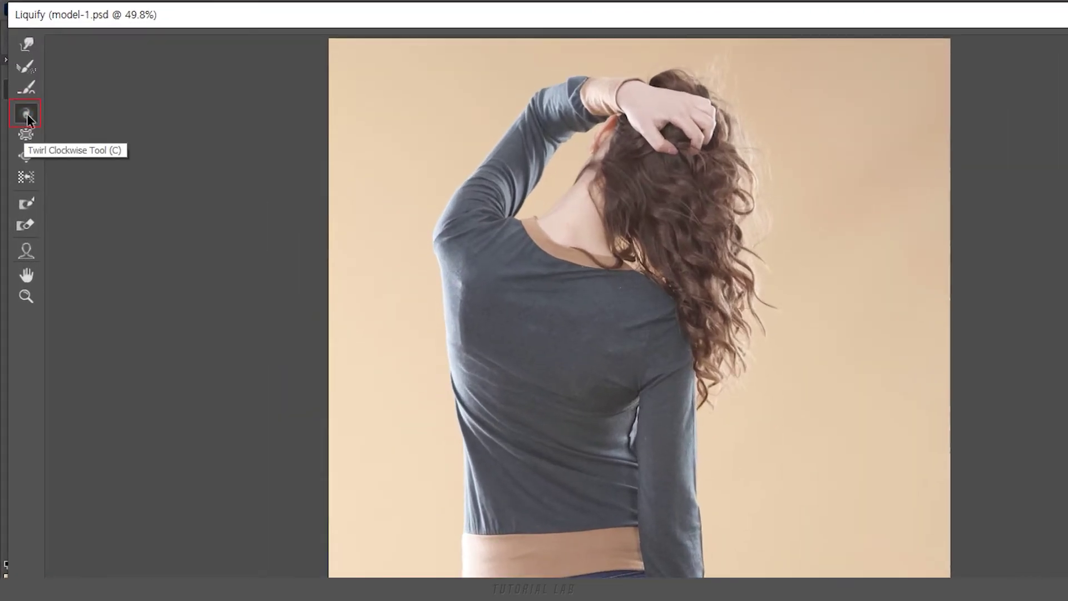
Twirl the hair, shirt back and shoulder clockwise with an enlarged brush, undoing the unwanted swirls.
click(28, 117)
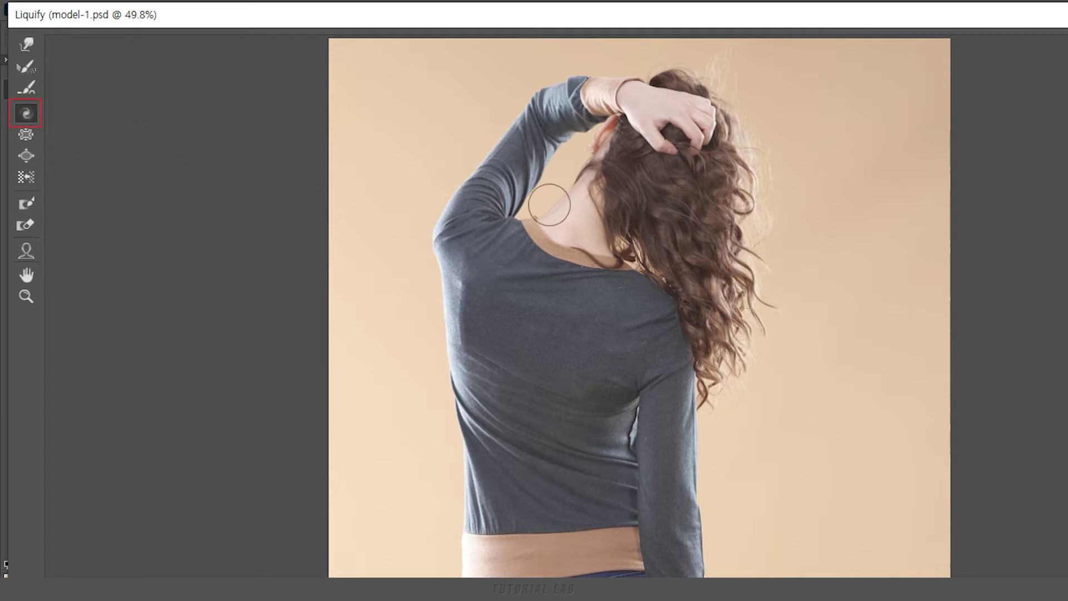
key(bracketright)
key(bracketright)
key(bracketright)
key(bracketright)
key(bracketright)
drag(690, 230, 687, 231)
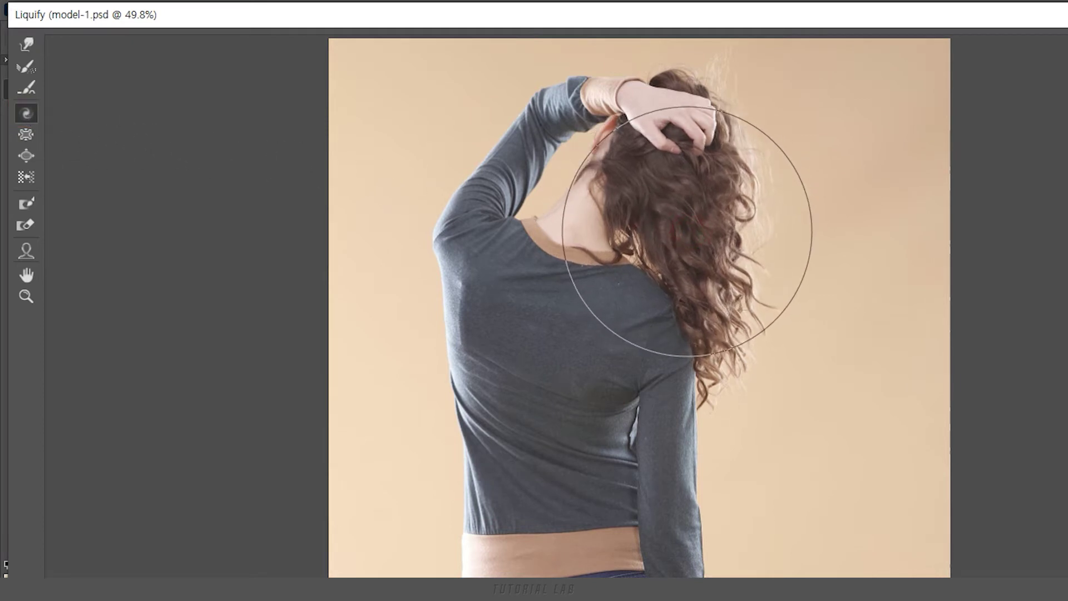
drag(687, 231, 686, 232)
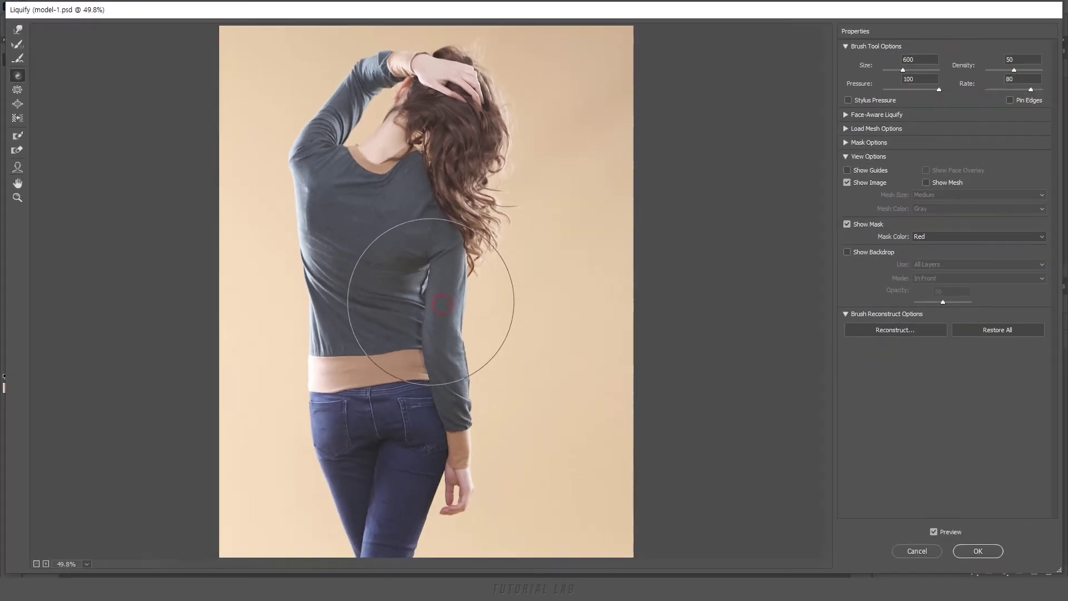
drag(432, 317, 458, 307)
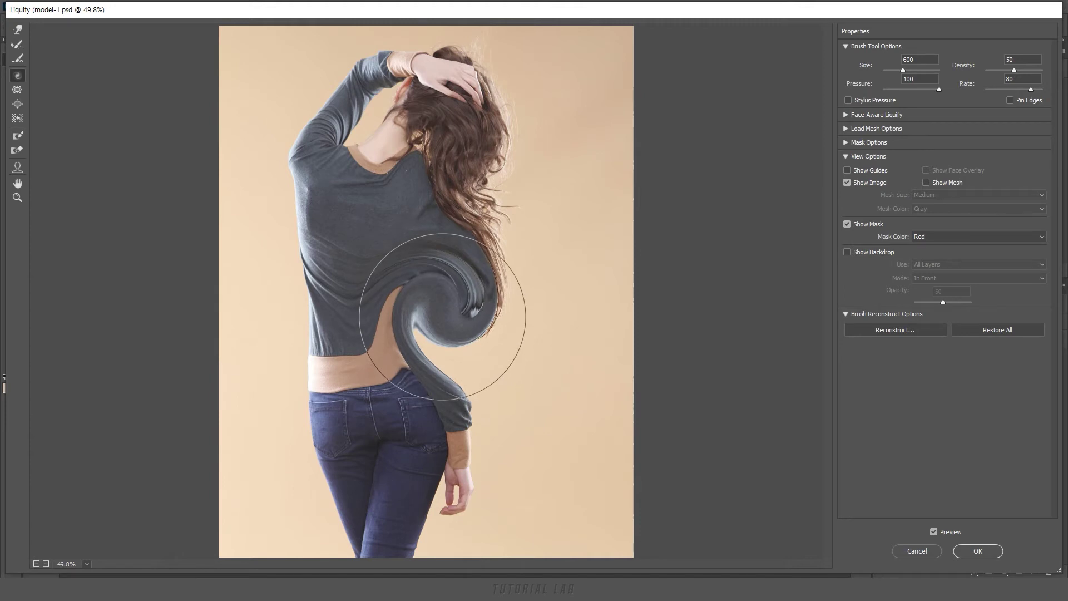
key(ctrl+z)
text(100)
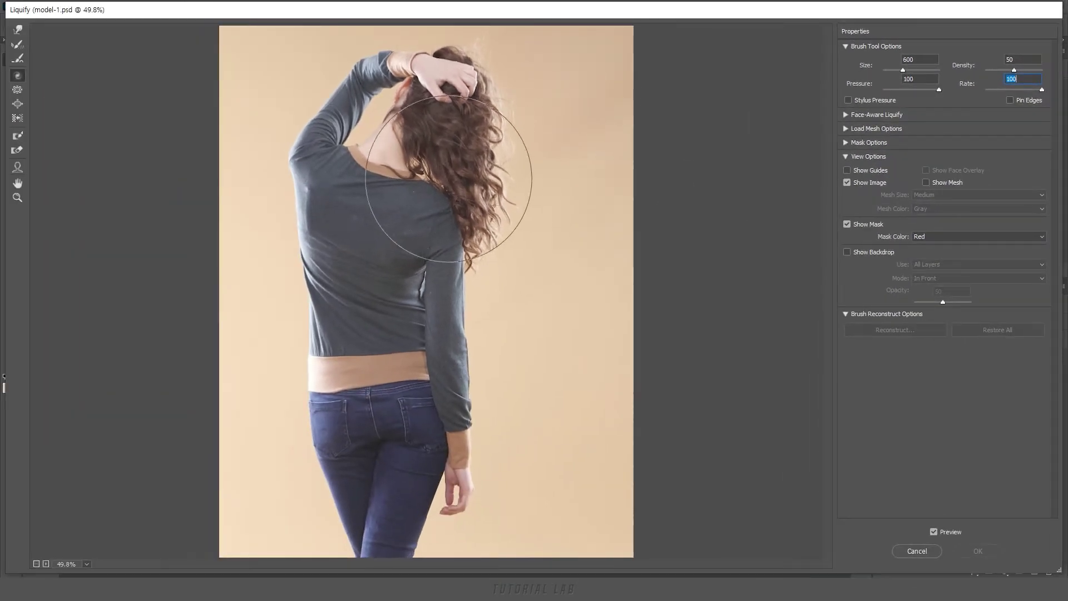
drag(483, 157, 478, 161)
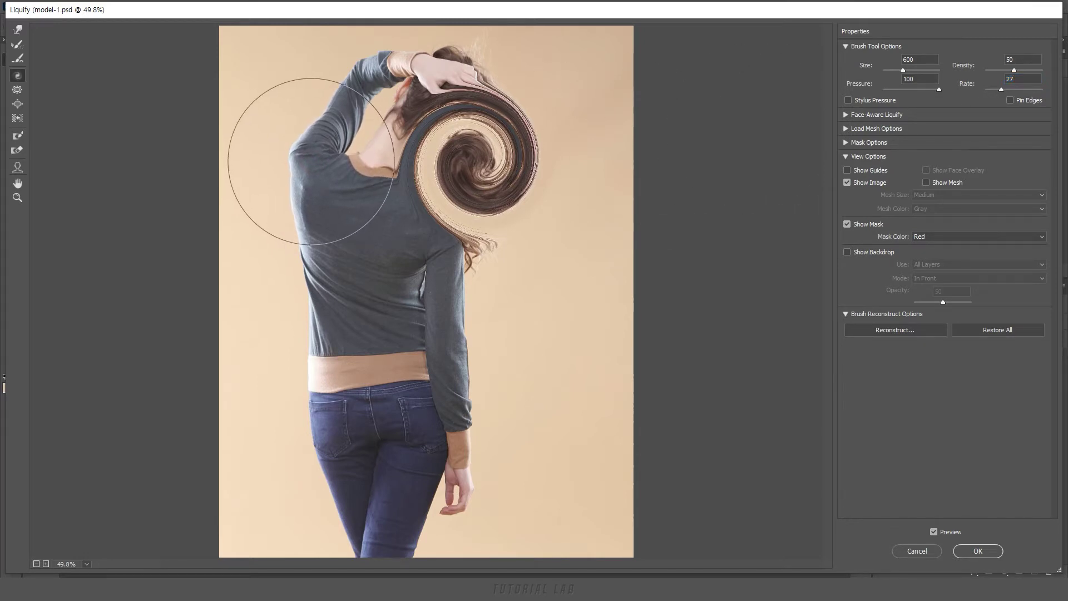
drag(311, 161, 311, 162)
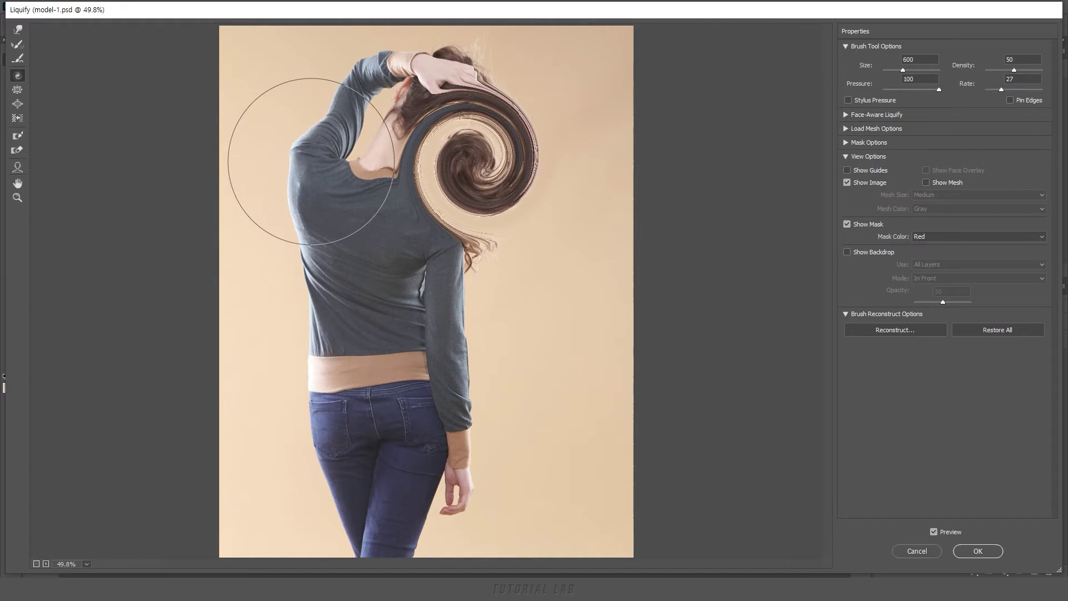
key(ctrl+space)
key(ctrl+z)
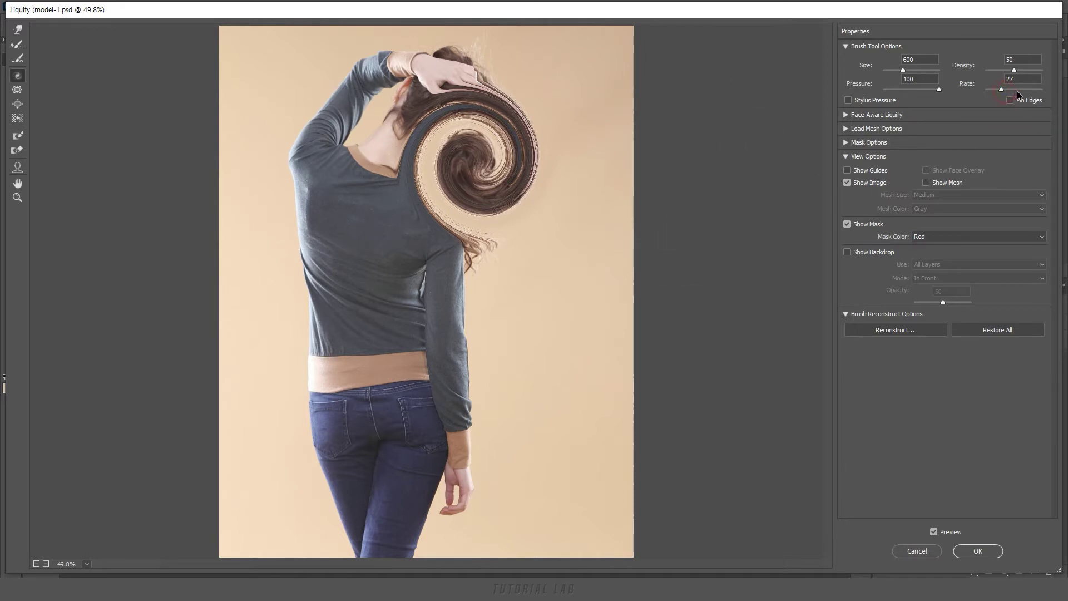
At twirl rate 100, swirl the shoulder counter-clockwise, then Restore All.
drag(1002, 90, 1048, 92)
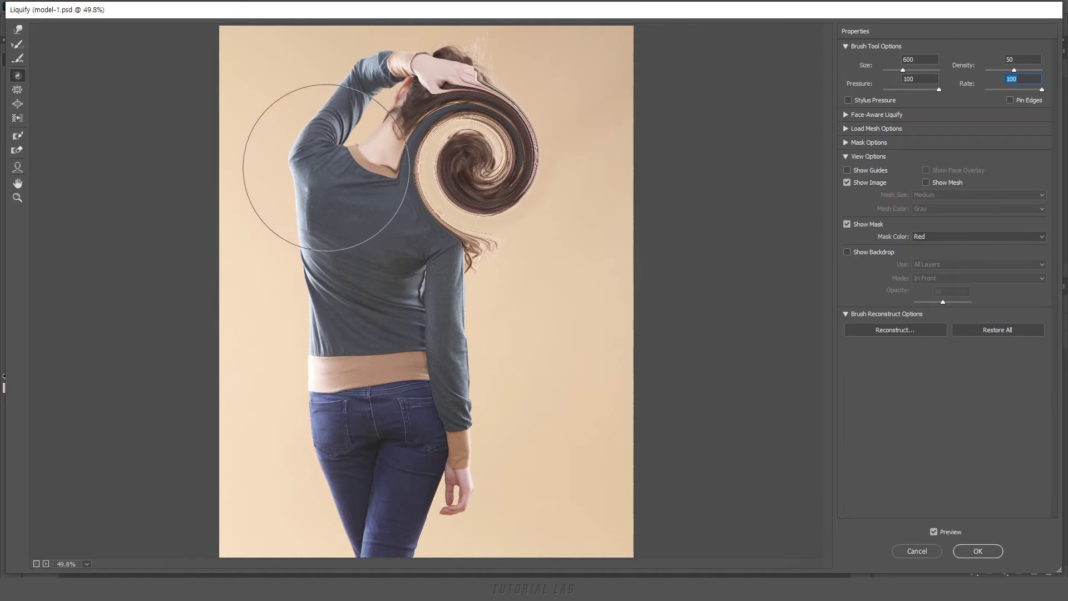
alt+click(317, 168)
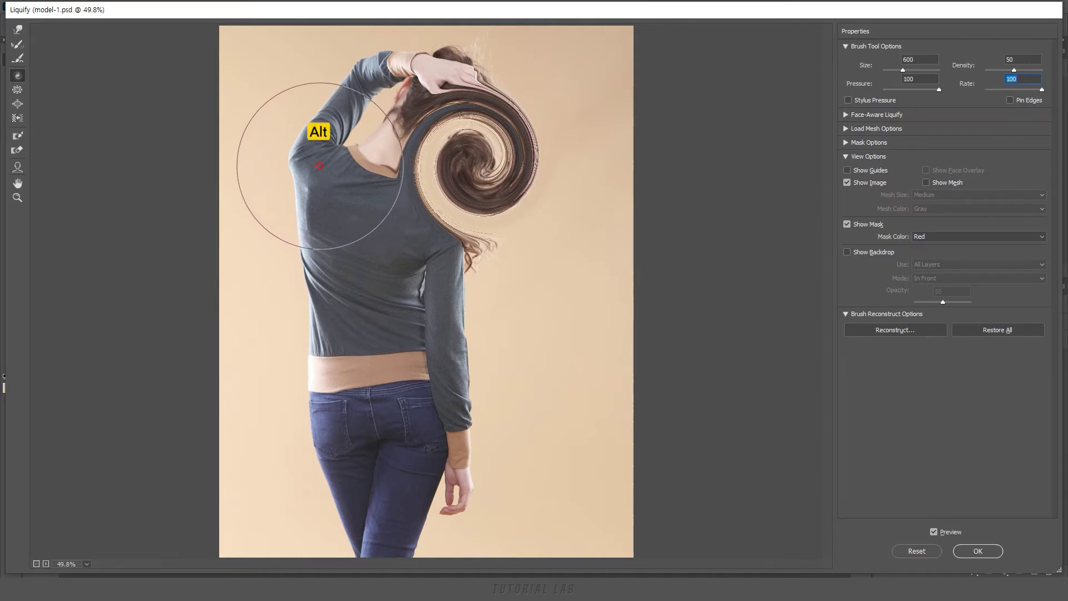
drag(320, 165, 317, 166)
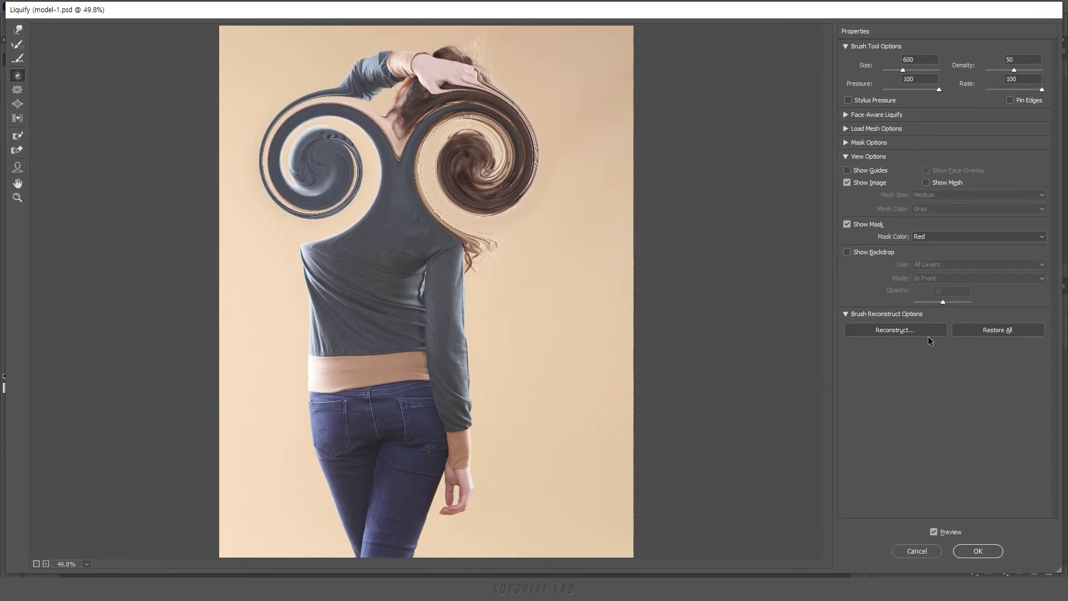
click(995, 332)
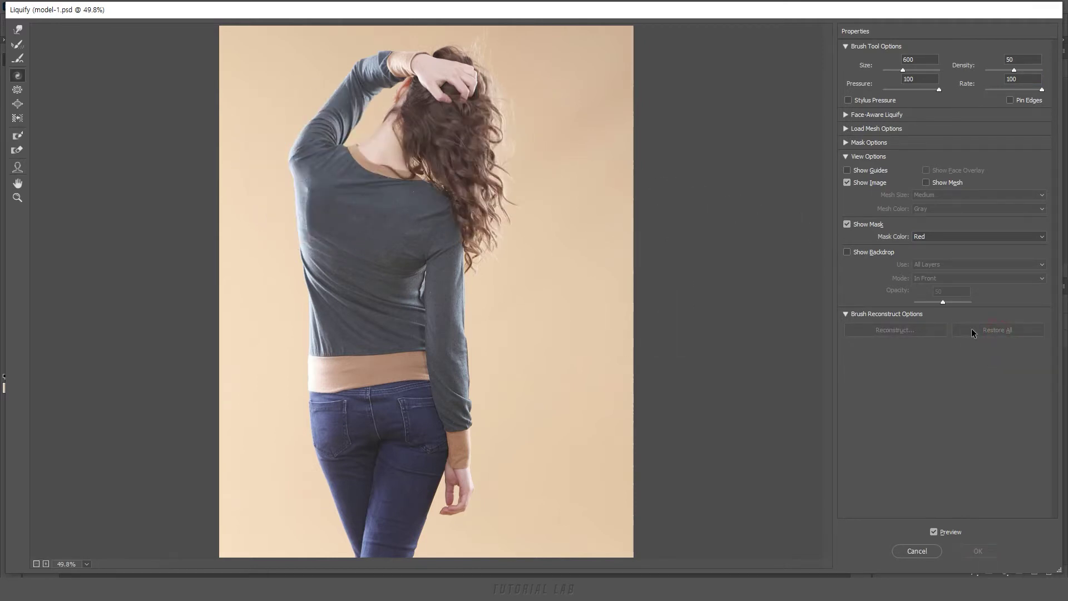
With the Pucker tool, pinch the hair, hand, neck and sleeve inward.
click(17, 91)
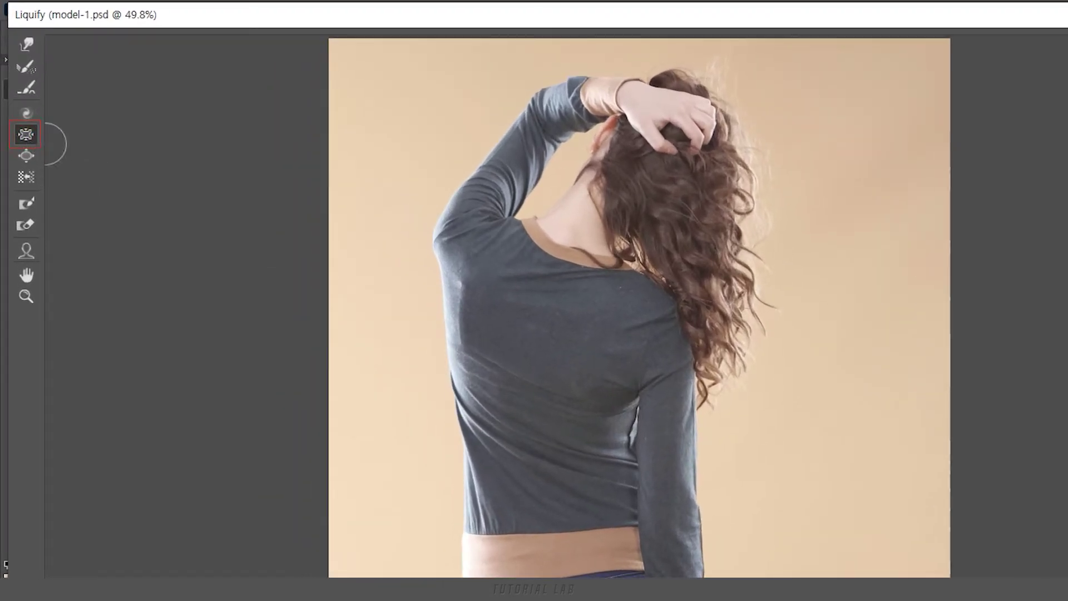
key(bracketright)
key(bracketright)
key(bracketright)
key(bracketright)
key(bracketright)
key(bracketright)
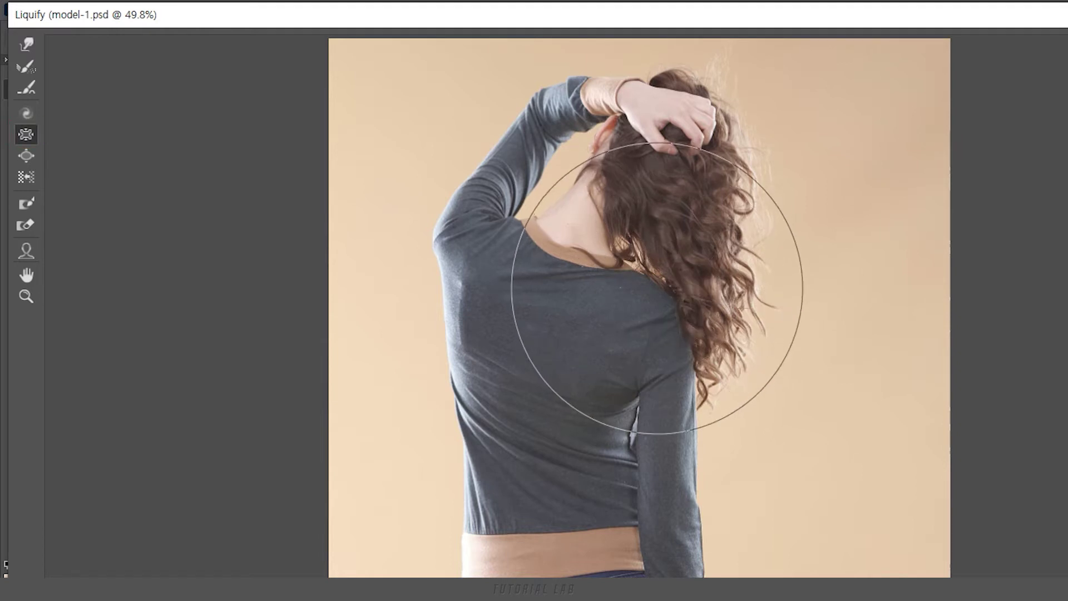
key(bracketleft)
key(bracketleft)
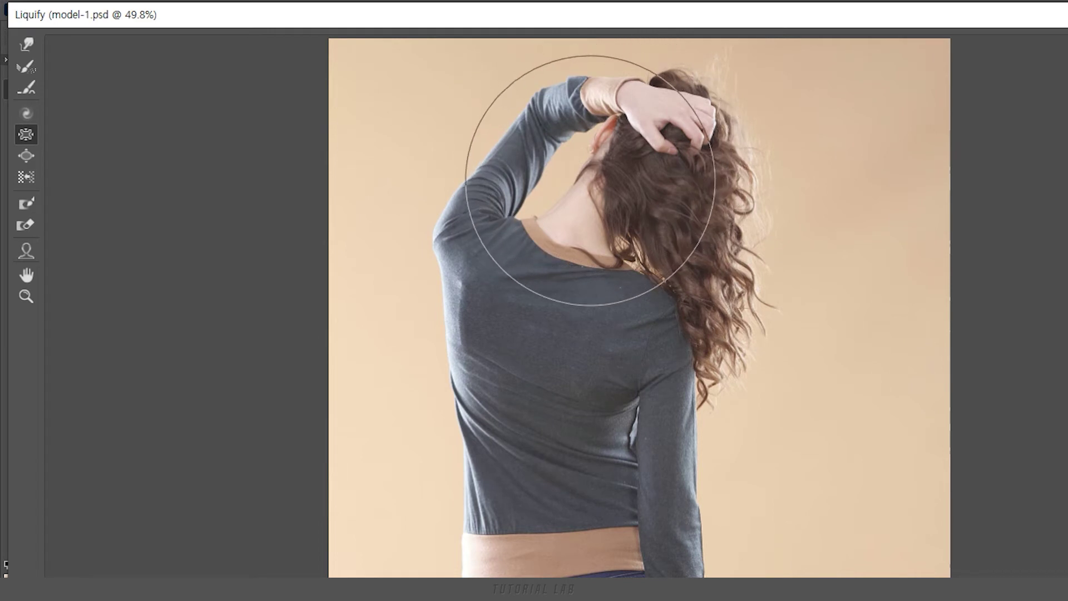
drag(637, 142, 658, 212)
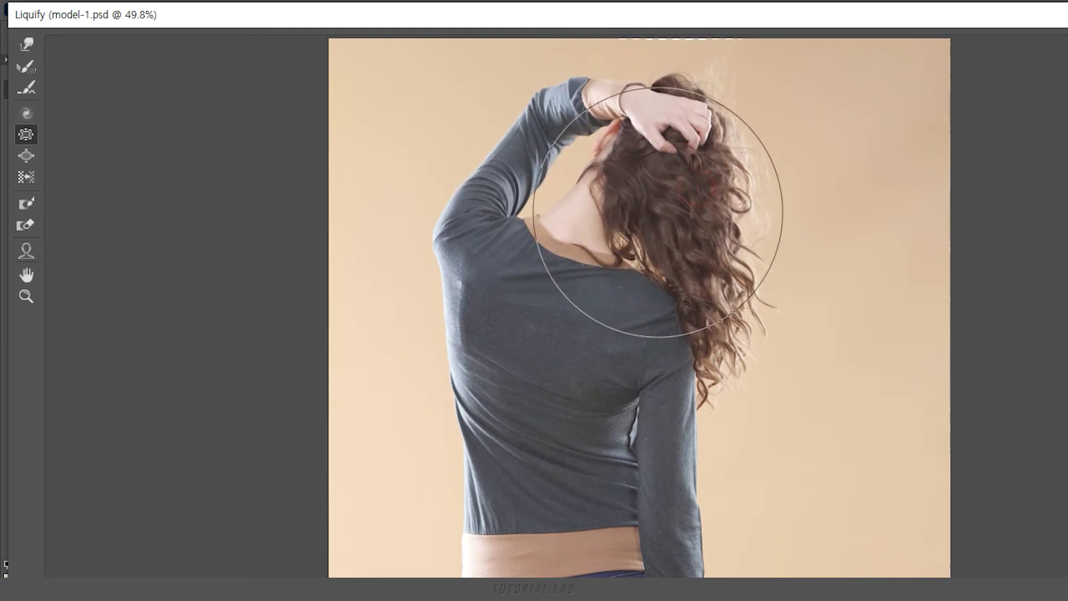
click(661, 110)
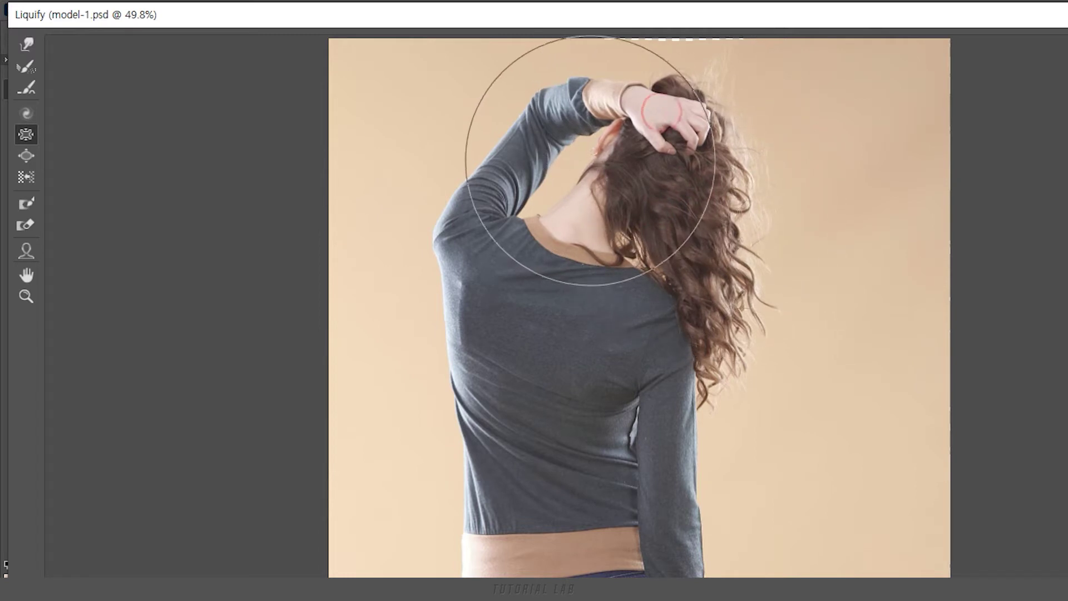
drag(582, 198, 563, 117)
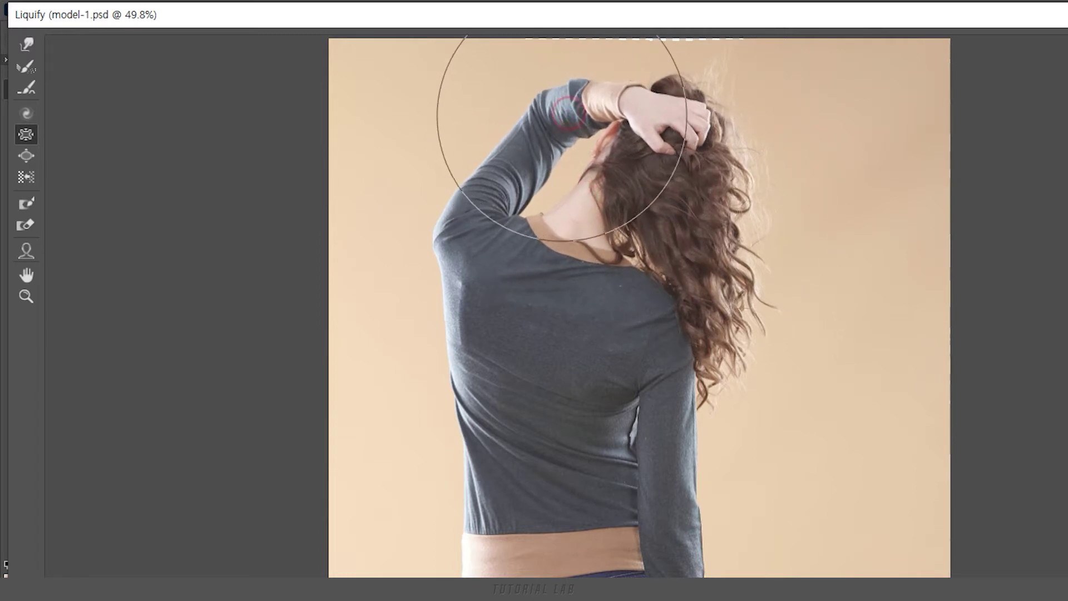
click(508, 162)
click(647, 116)
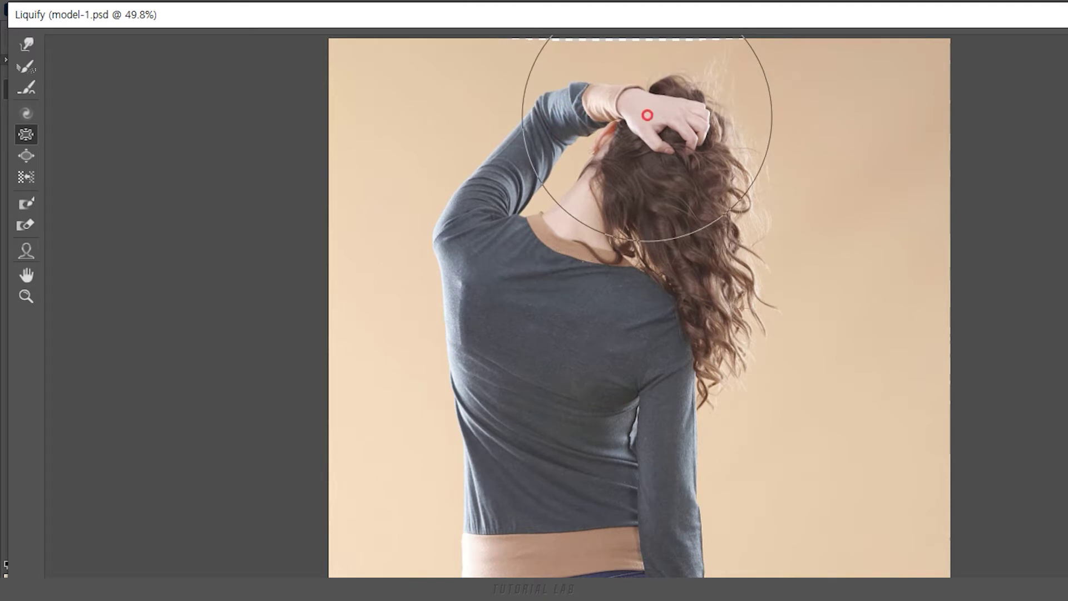
Pinch the upper back, lower shirt and wrist inward.
mouse_move(358, 275)
mouse_down()
mouse_move(353, 289)
mouse_move(329, 226)
mouse_up()
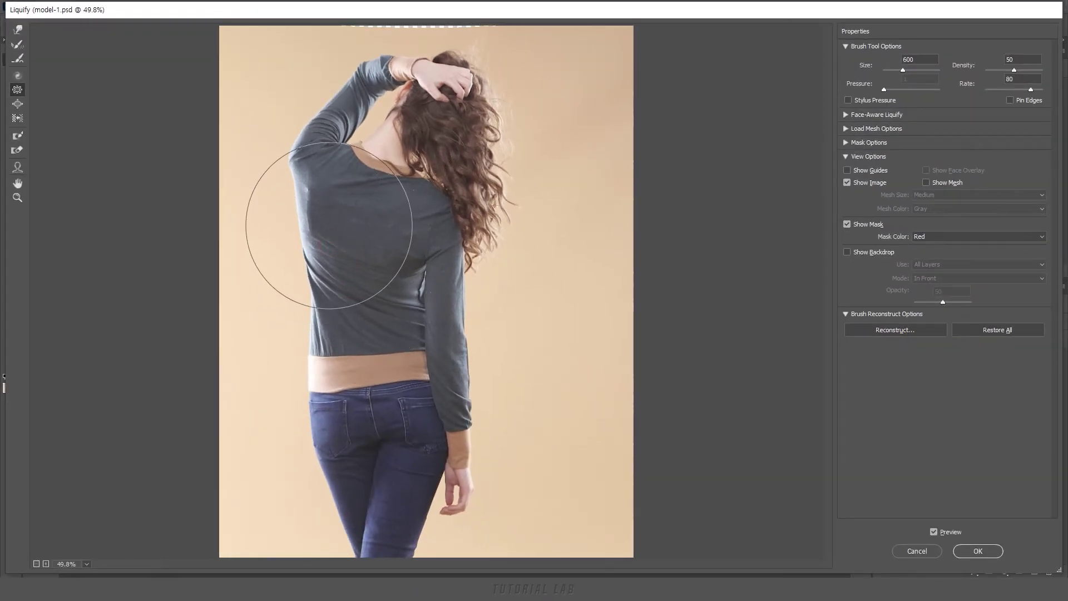
drag(340, 297, 331, 349)
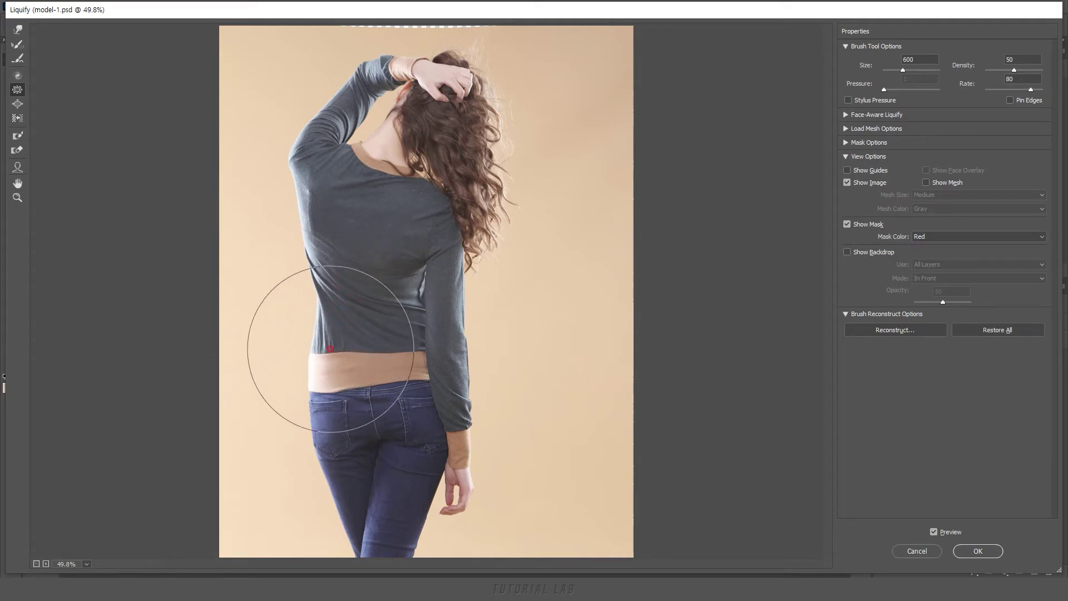
drag(330, 349, 334, 341)
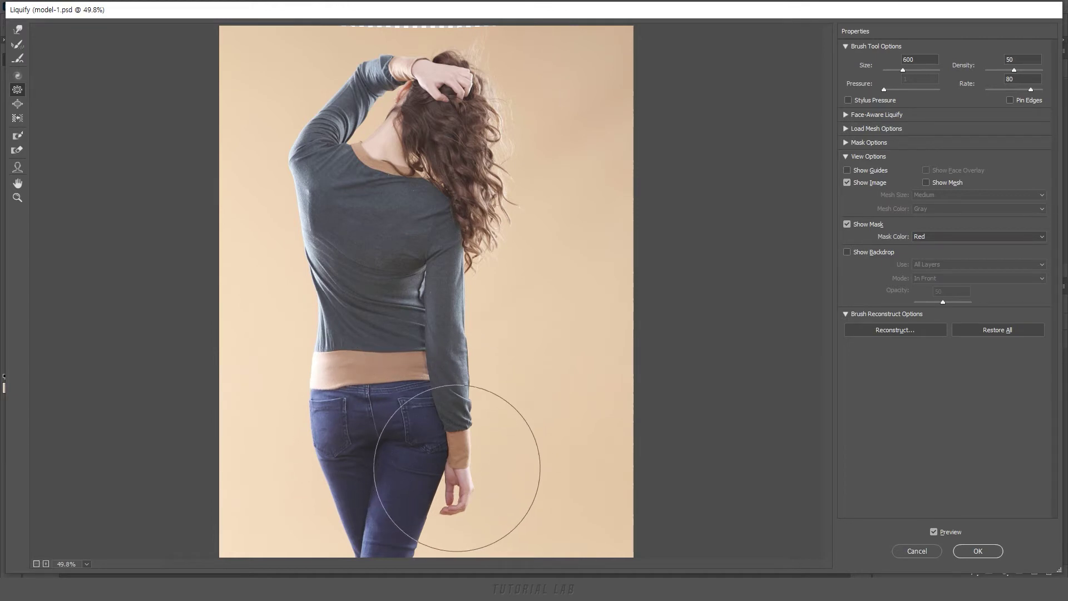
mouse_move(470, 408)
mouse_down()
mouse_move(472, 462)
mouse_move(483, 466)
mouse_up()
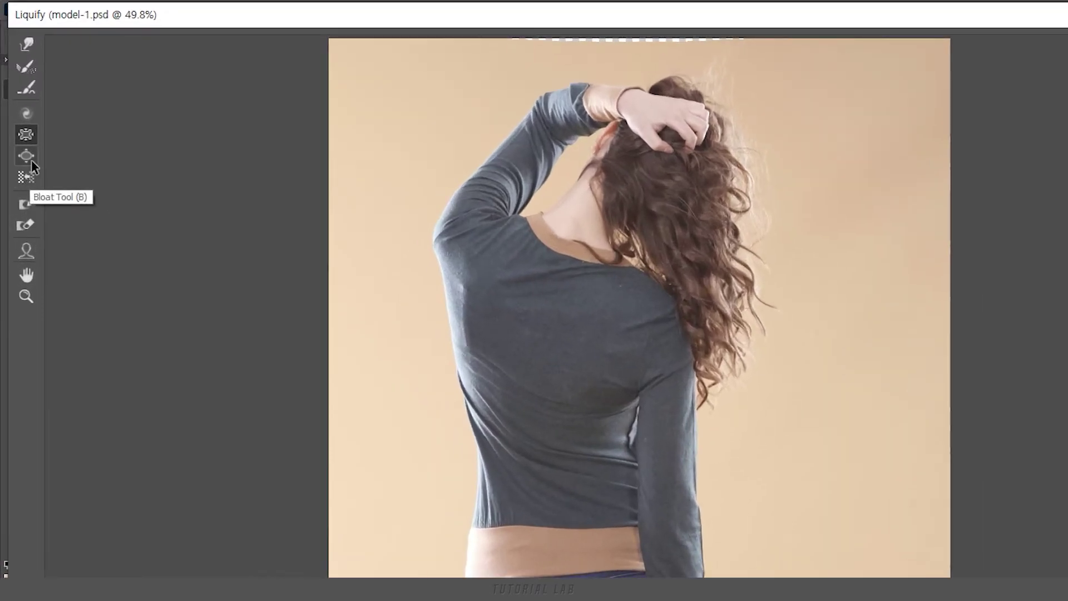
With the Bloat tool at size 700, bulge out the hips and the upper back and shoulder.
click(32, 163)
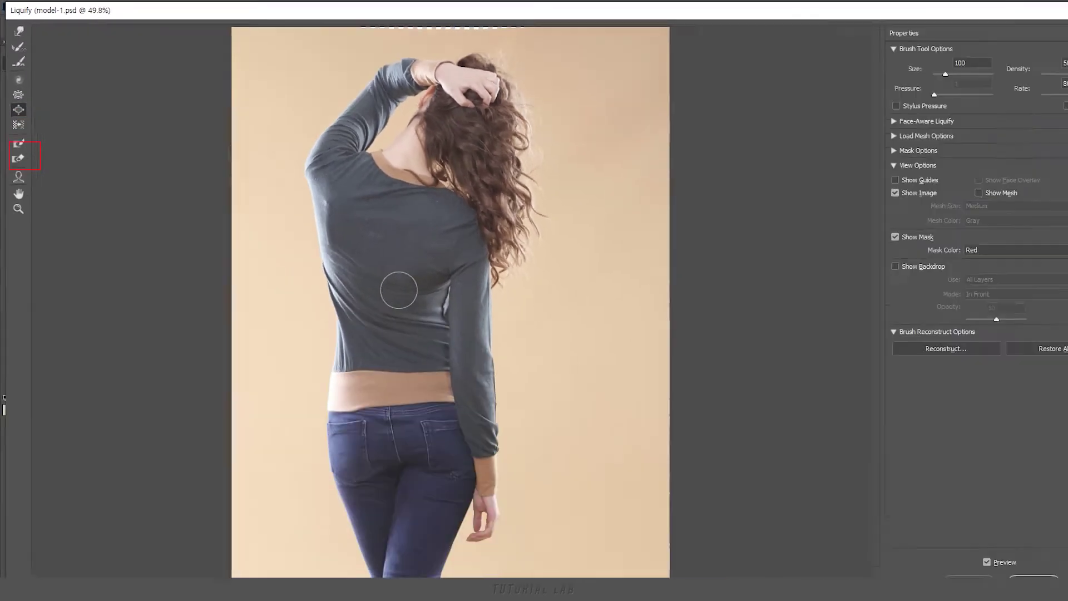
key(bracketright)
key(bracketright)
key(bracketright)
key(bracketright)
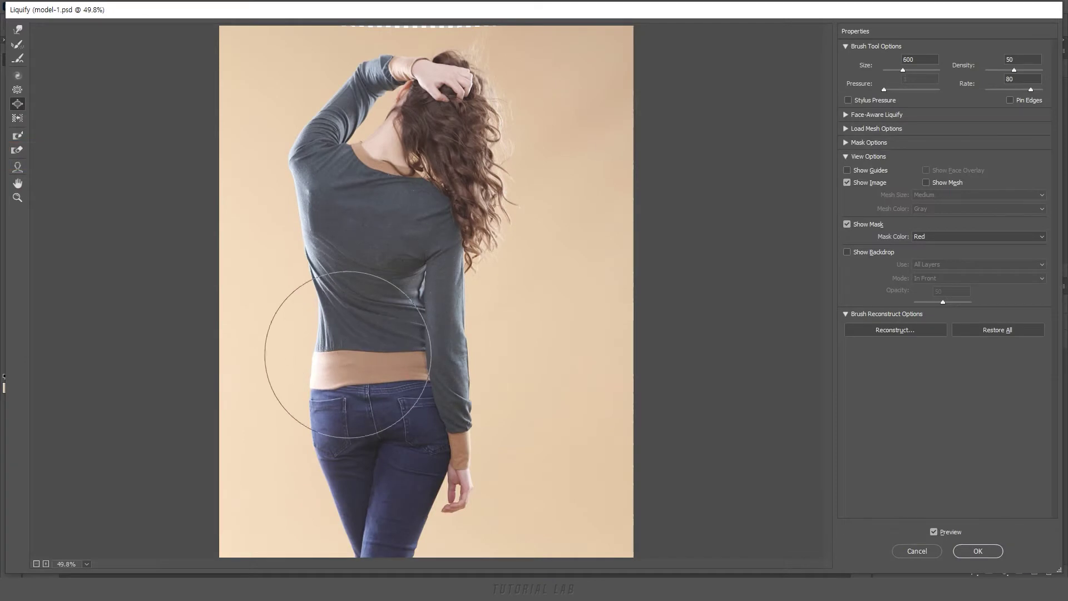
key(bracketright)
click(325, 428)
mouse_move(325, 428)
mouse_down()
mouse_move(306, 429)
mouse_move(406, 387)
mouse_move(410, 435)
mouse_move(453, 429)
mouse_move(369, 453)
mouse_move(322, 441)
mouse_move(338, 429)
mouse_move(322, 410)
mouse_move(345, 477)
mouse_move(328, 485)
mouse_move(417, 465)
mouse_move(407, 466)
mouse_move(455, 469)
mouse_move(369, 476)
mouse_up()
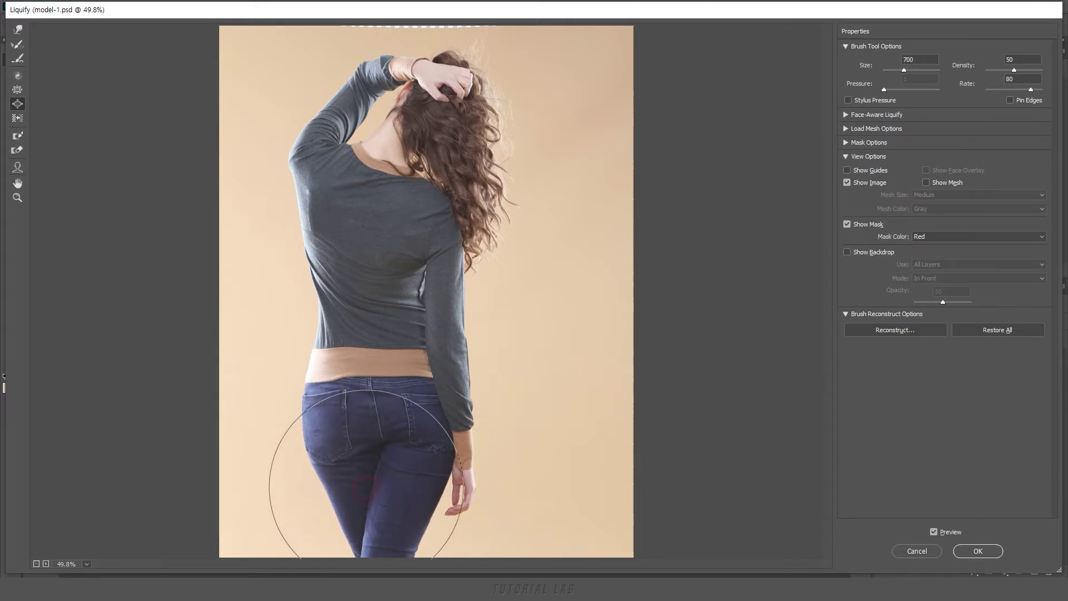
mouse_move(314, 225)
mouse_down()
mouse_move(295, 179)
mouse_move(367, 223)
mouse_move(441, 226)
mouse_move(446, 339)
mouse_move(446, 321)
mouse_move(429, 345)
mouse_up()
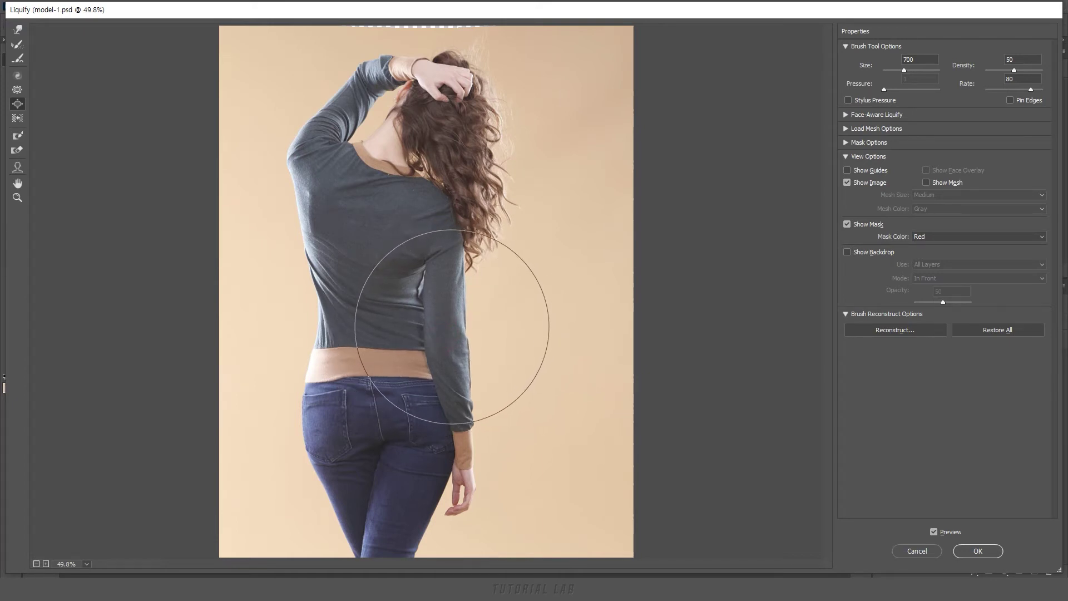
Toggle Preview to compare the liquified result with the original photo.
click(934, 532)
click(934, 533)
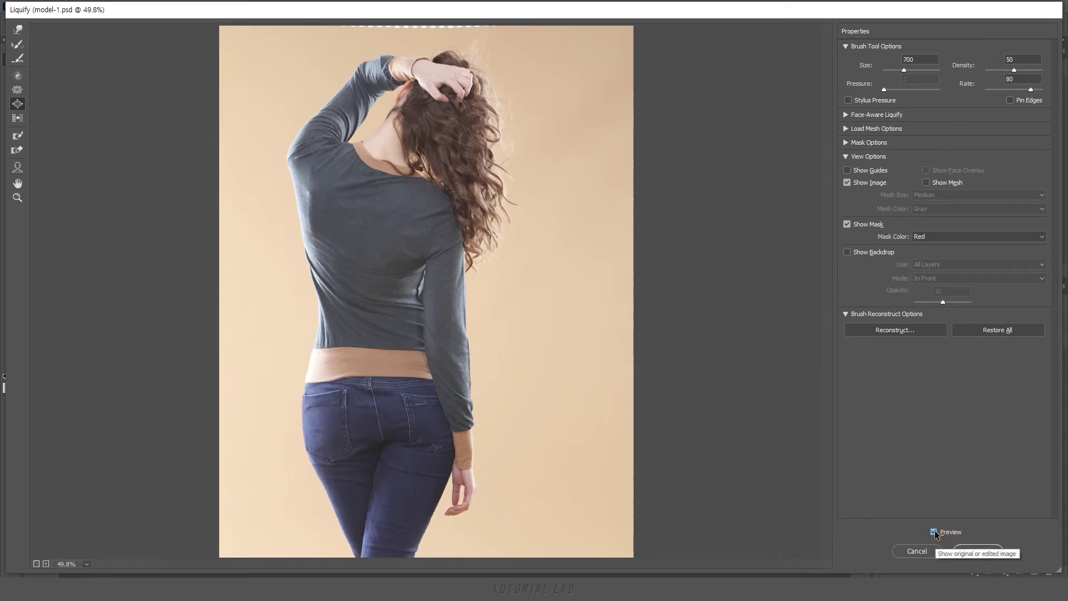
click(935, 532)
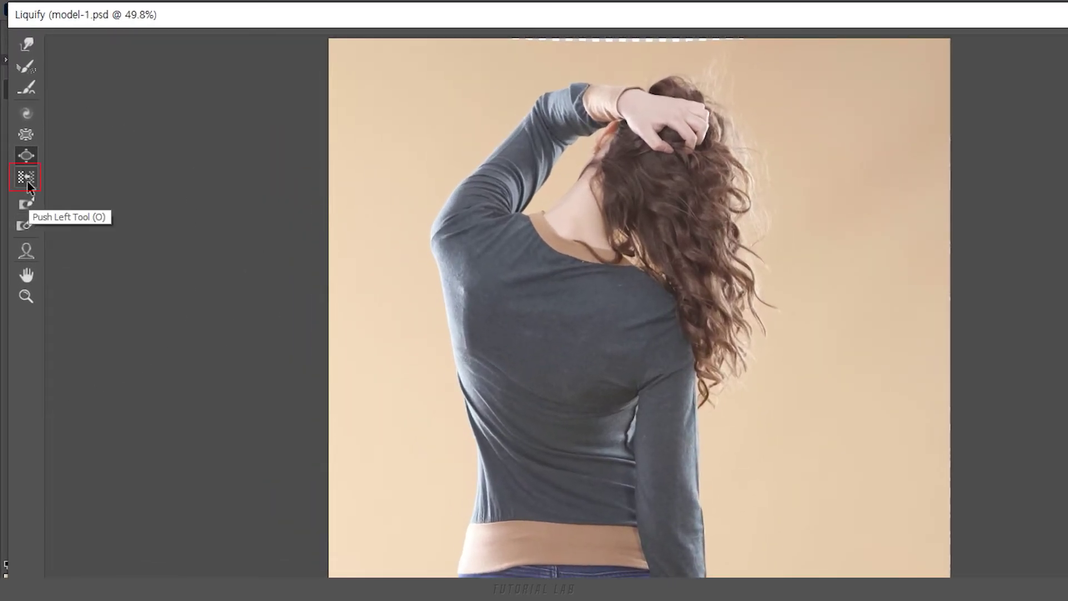
Shift the arm, back and hip outlines with Push Left at size 600, then Restore All.
click(27, 184)
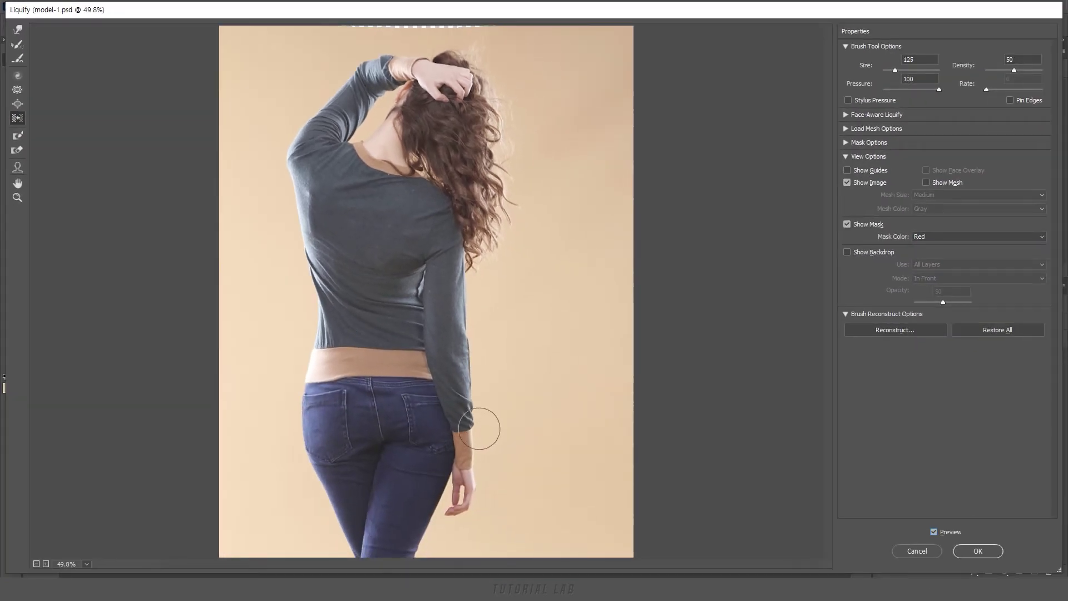
key(bracketright)
key(bracketright)
key(bracketright)
key(bracketright)
key(bracketright)
key(bracketright)
key(bracketright)
key(bracketright)
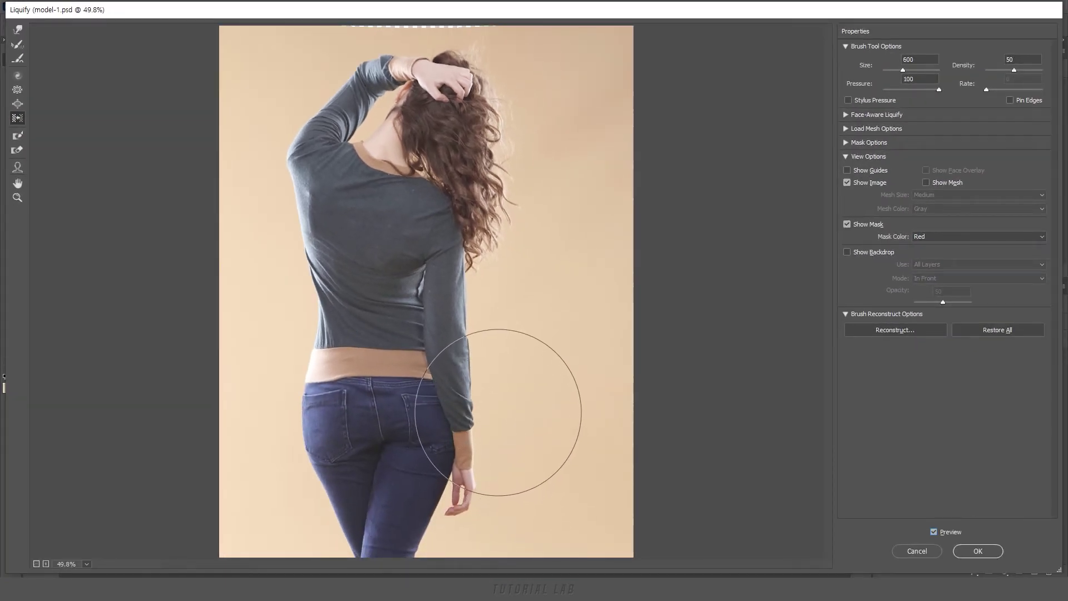
mouse_move(499, 432)
mouse_down()
mouse_move(482, 296)
mouse_move(514, 259)
mouse_up()
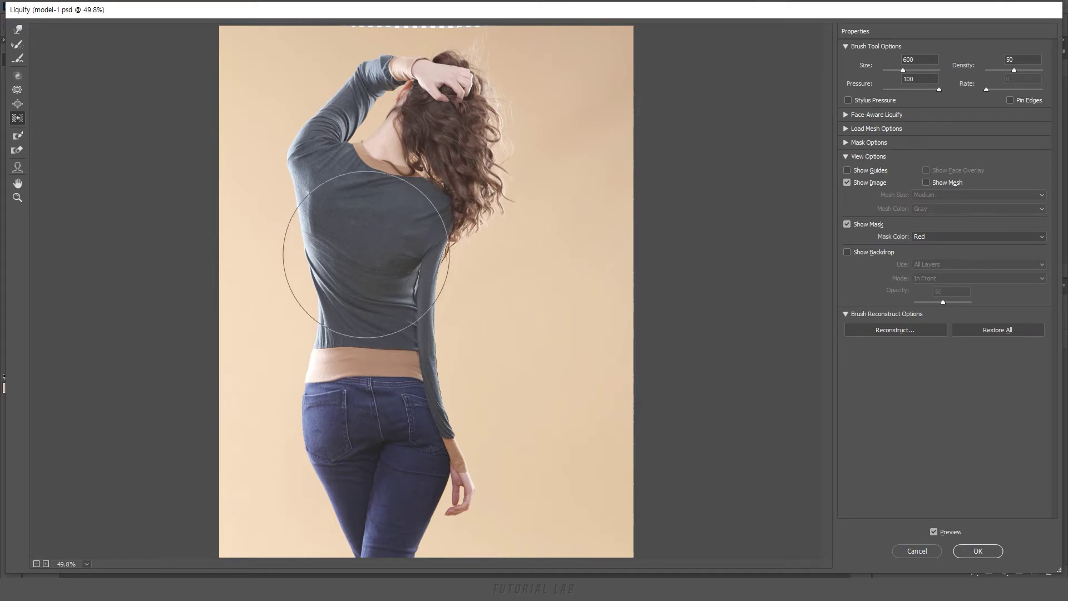
mouse_move(269, 229)
mouse_down()
mouse_move(288, 248)
mouse_move(286, 274)
mouse_move(245, 374)
mouse_move(237, 456)
mouse_up()
mouse_move(270, 422)
mouse_down()
mouse_move(307, 298)
mouse_move(281, 191)
mouse_up()
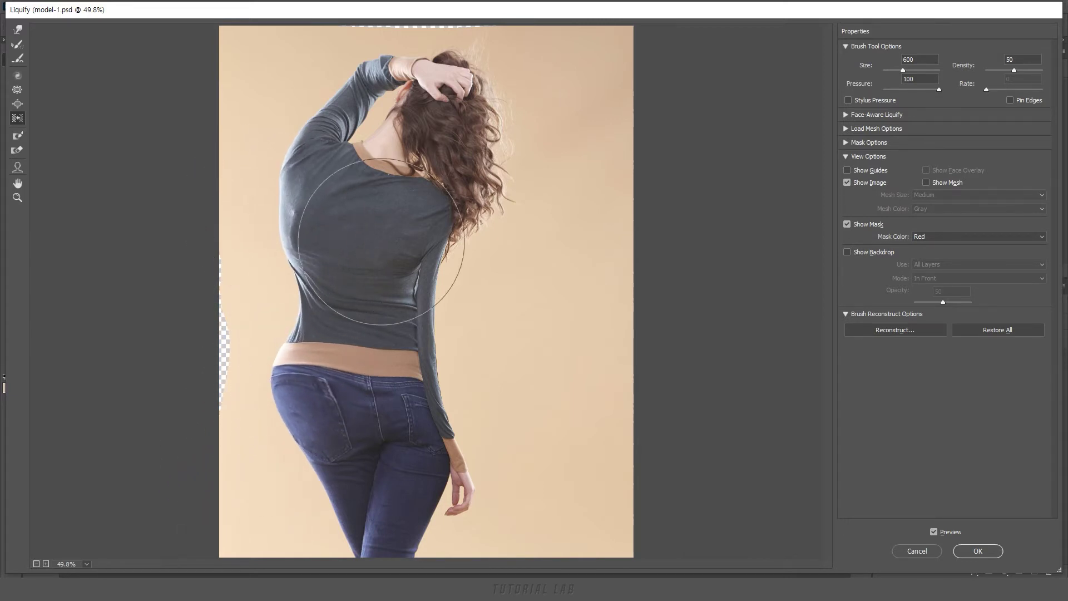
mouse_move(511, 254)
mouse_down()
mouse_move(489, 238)
mouse_move(460, 306)
mouse_move(470, 382)
mouse_move(504, 452)
mouse_up()
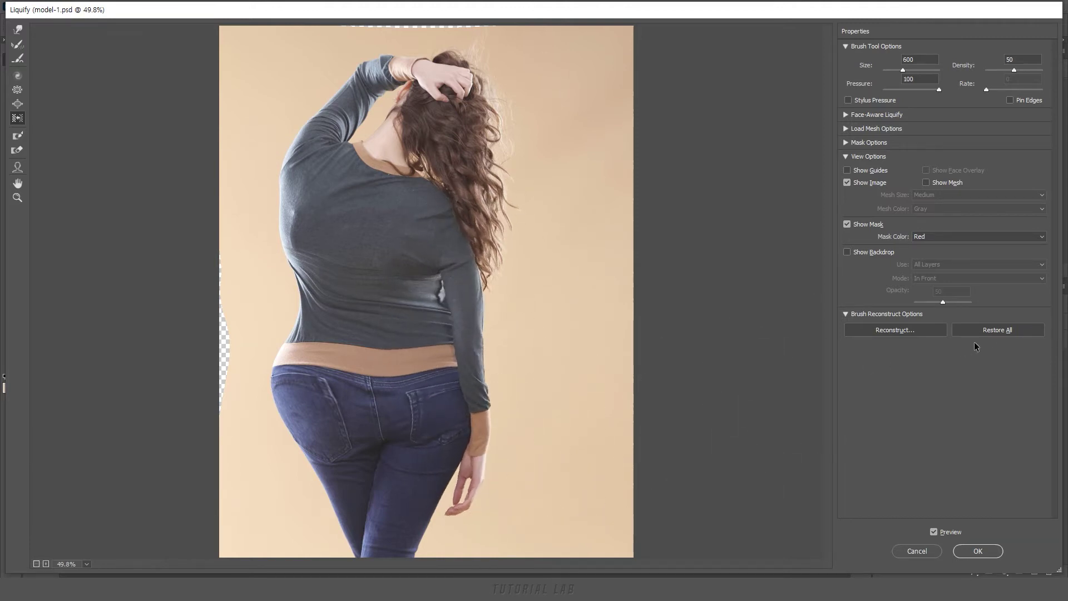
click(994, 331)
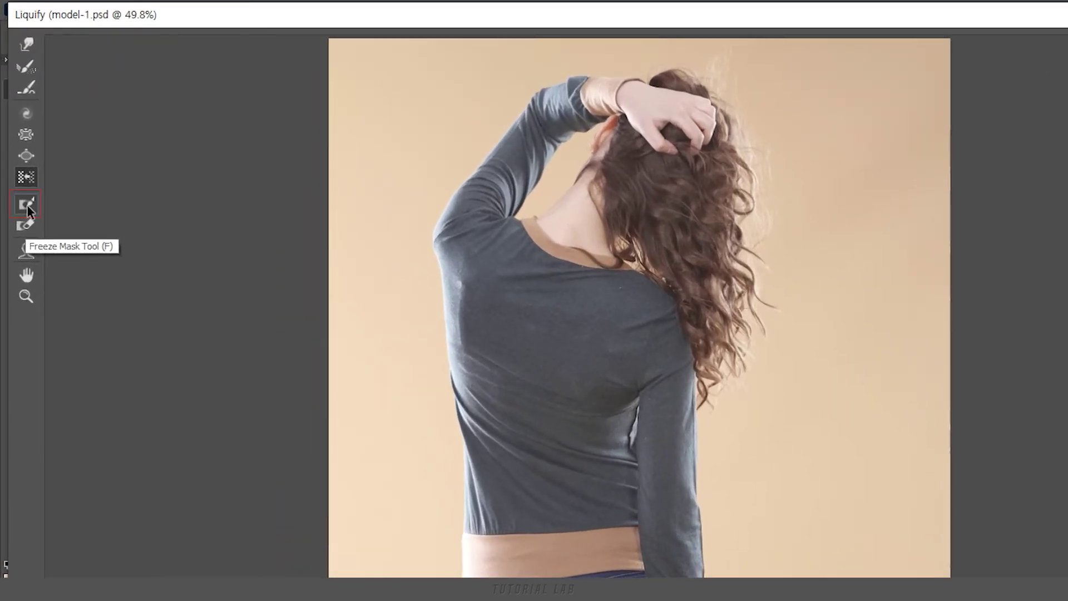
Freeze-mask the model's left side from shoulder to hip with an enlarged brush.
click(28, 207)
key(bracketright)
key(bracketright)
key(bracketright)
key(bracketright)
key(bracketright)
key(bracketright)
key(bracketright)
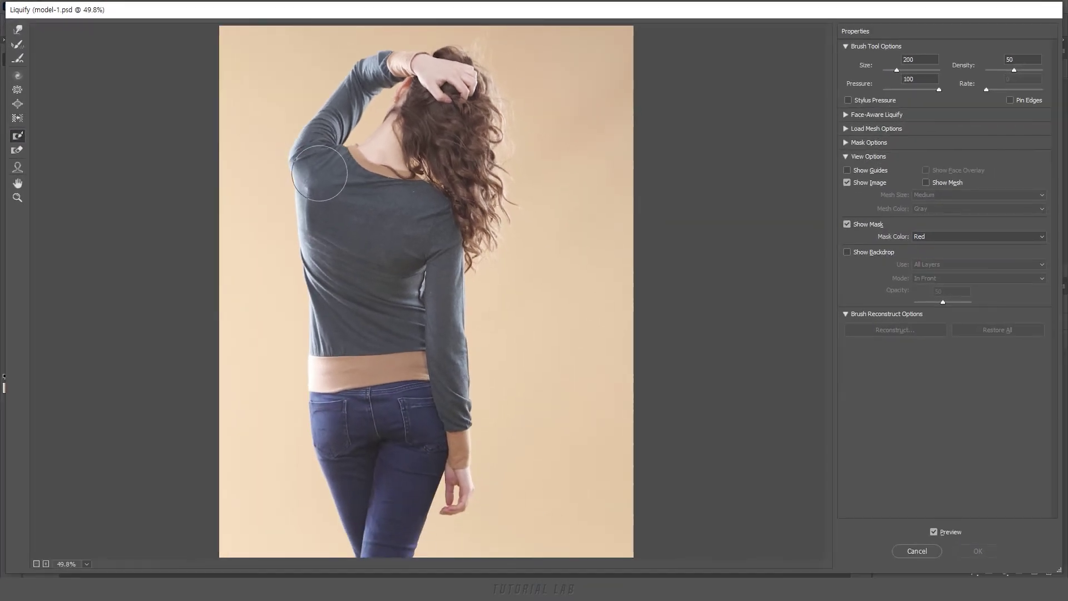
mouse_move(315, 162)
mouse_down()
mouse_move(338, 317)
mouse_move(334, 453)
mouse_move(353, 495)
mouse_up()
Warp the background down beside the frozen left side with Push Left.
click(17, 151)
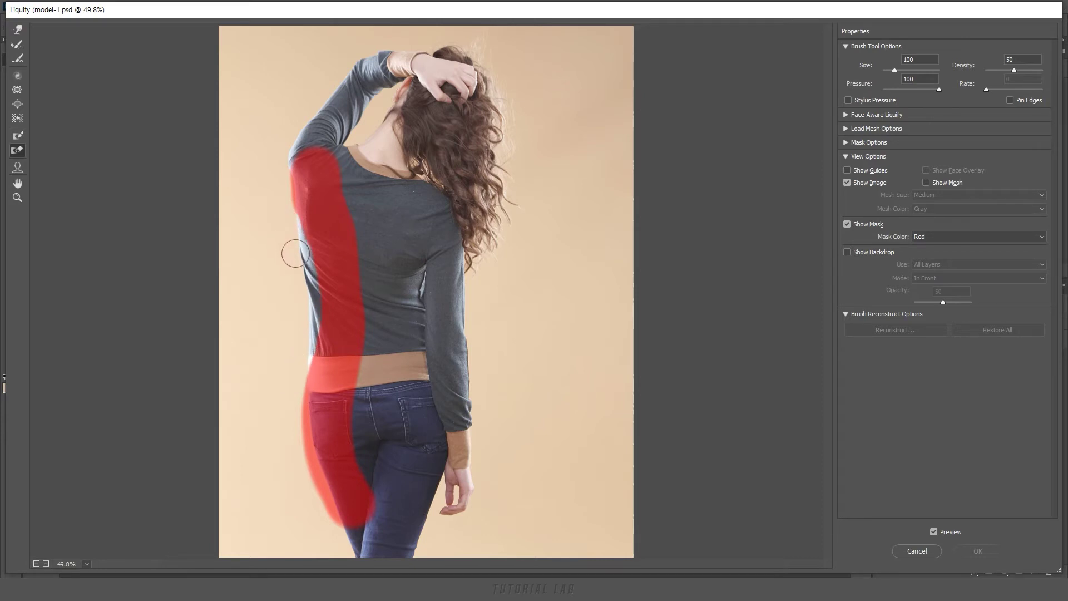
click(17, 118)
mouse_move(251, 236)
mouse_down()
mouse_move(275, 333)
mouse_move(240, 409)
mouse_up()
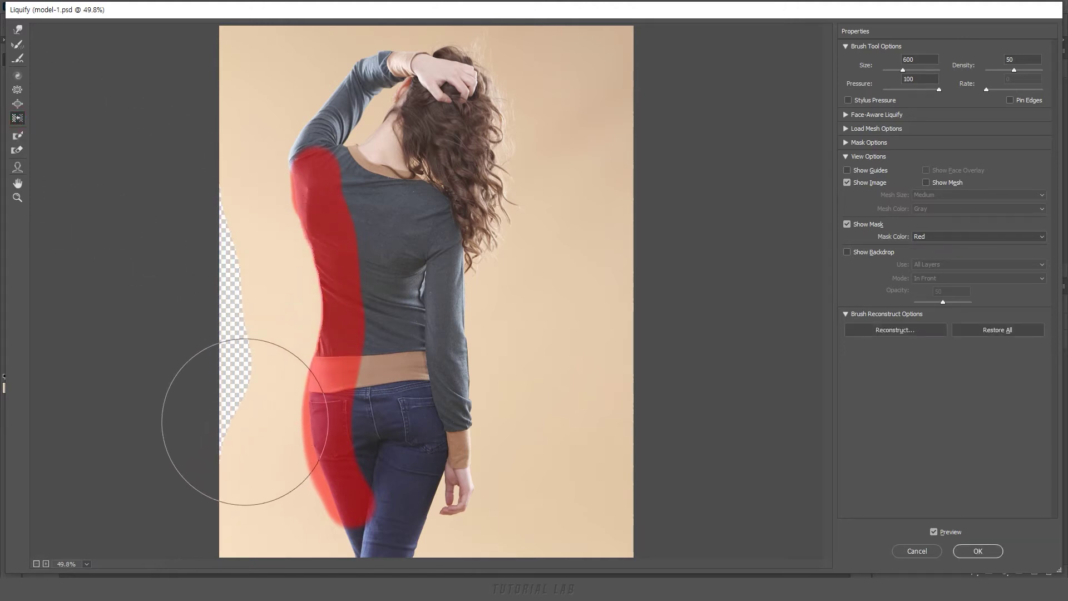
Thaw the freeze mask from the shoulder down with an enlarged Thaw Mask brush.
click(17, 150)
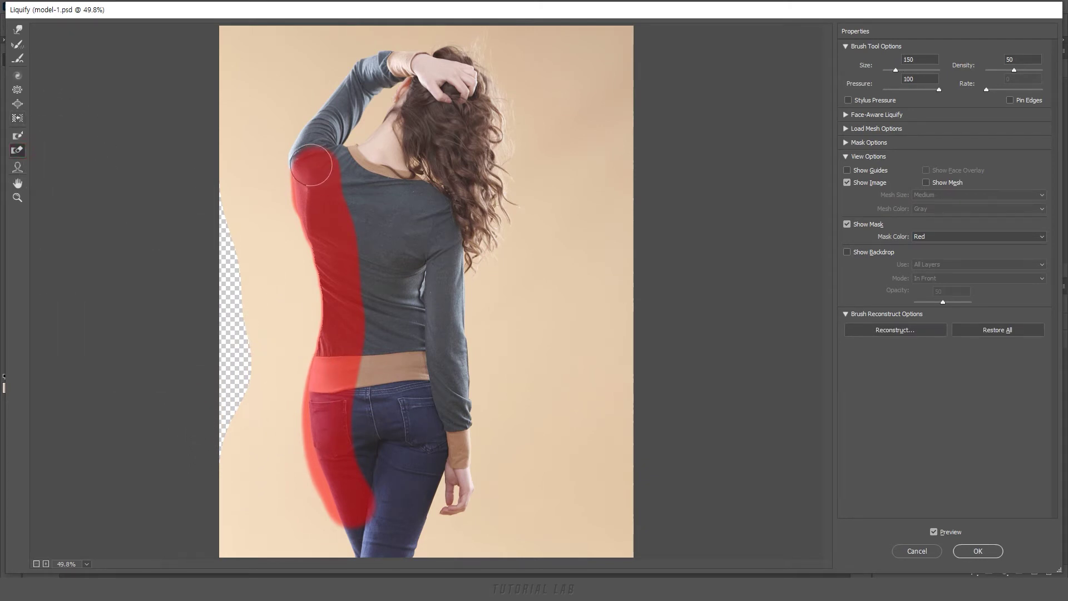
key(bracketright)
drag(312, 166, 304, 252)
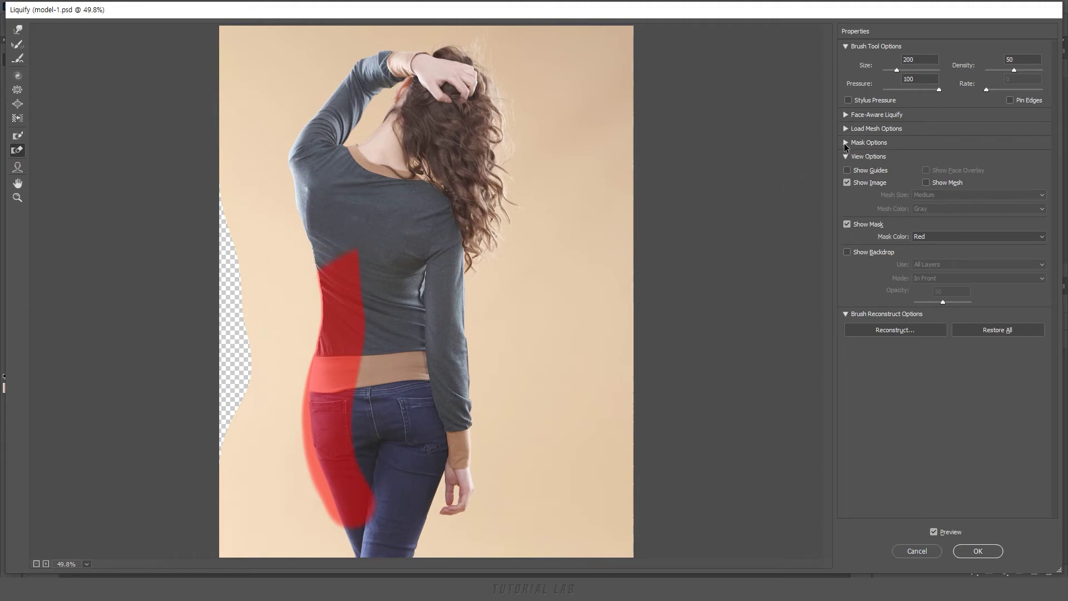
Clear the freeze mask with None, reset all Liquify edits and cancel.
click(845, 142)
click(871, 178)
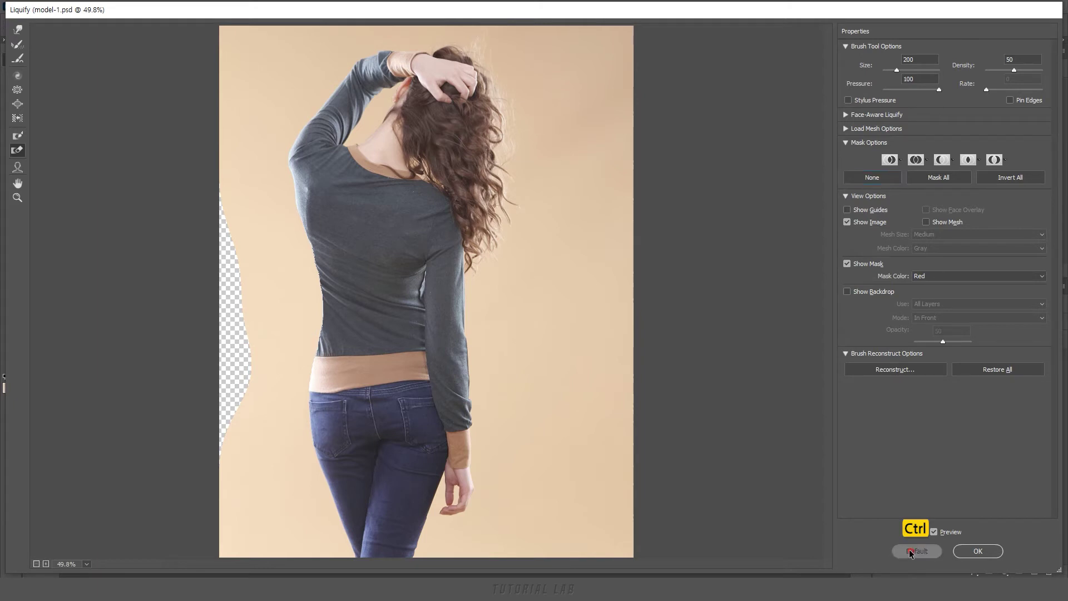
ctrl+click(911, 551)
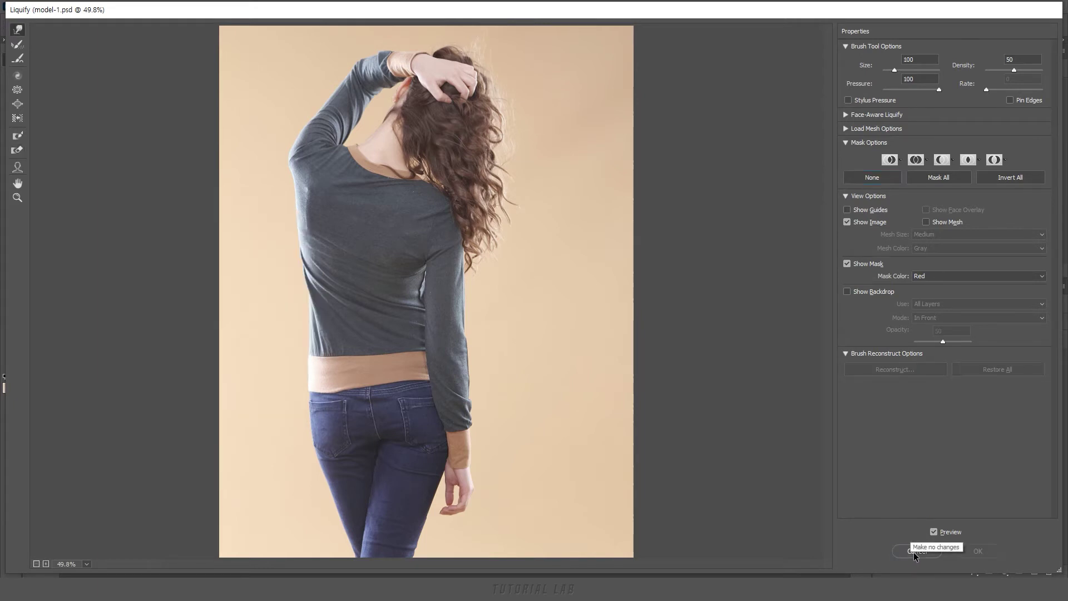
click(911, 552)
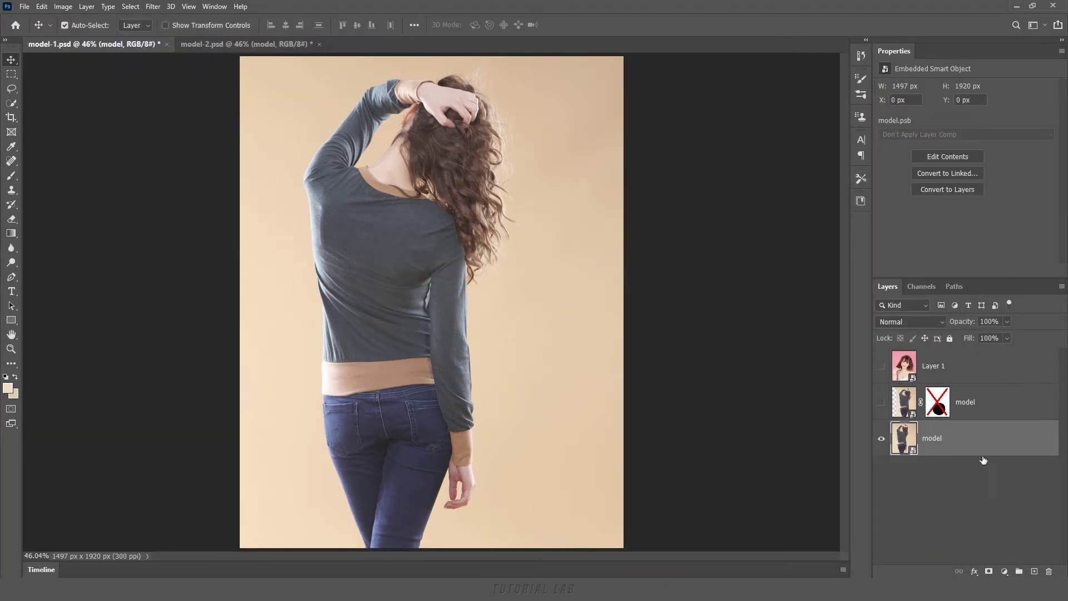
Show the circle-masked model layer, hide the bottom model layer and re-enable the mask.
click(966, 411)
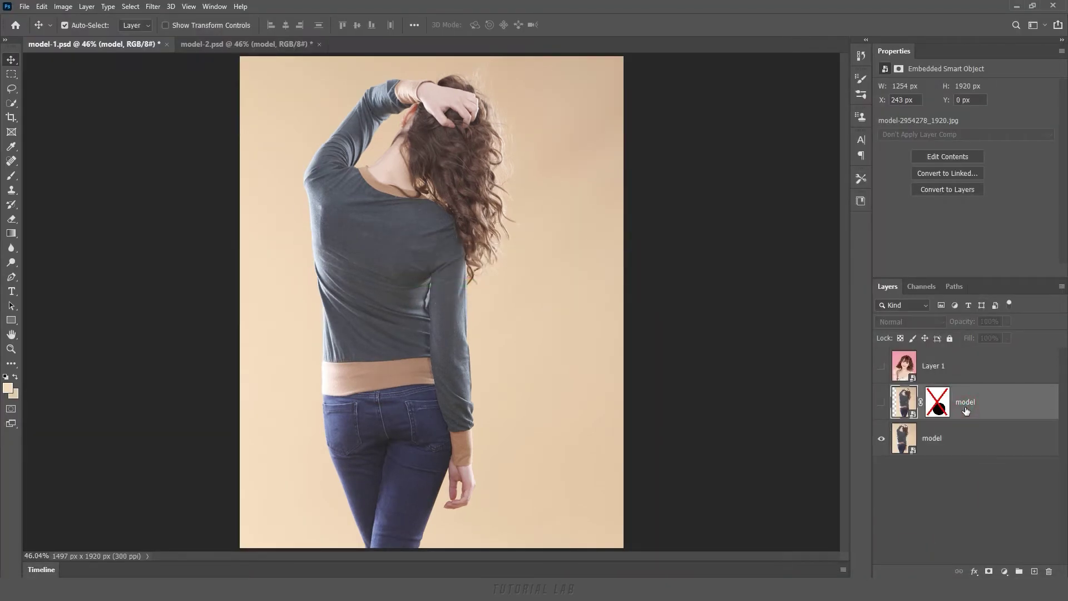
click(882, 441)
click(882, 402)
key(m)
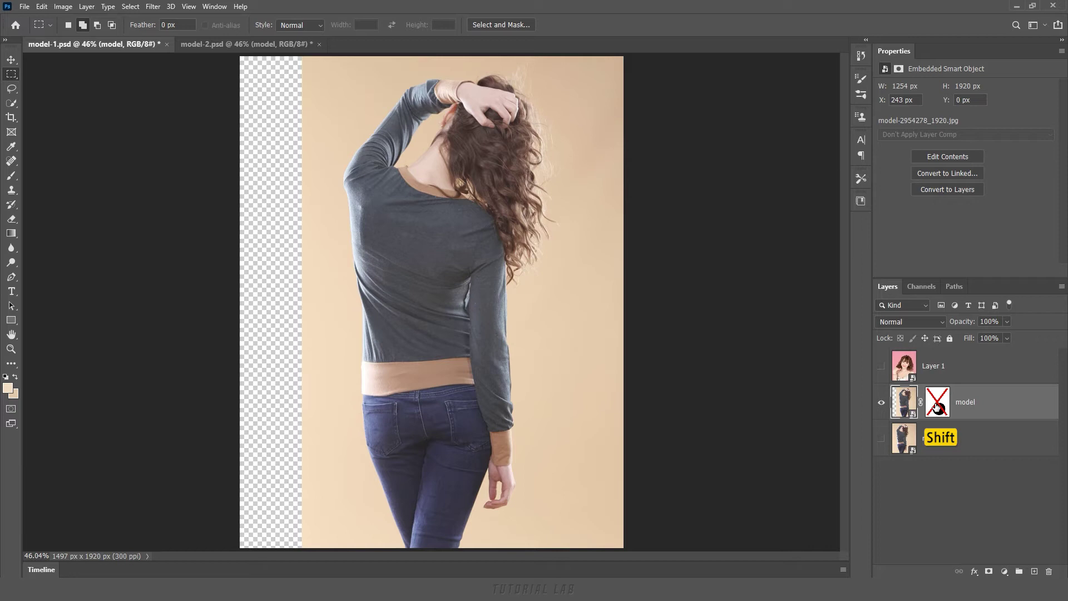
shift+click(938, 407)
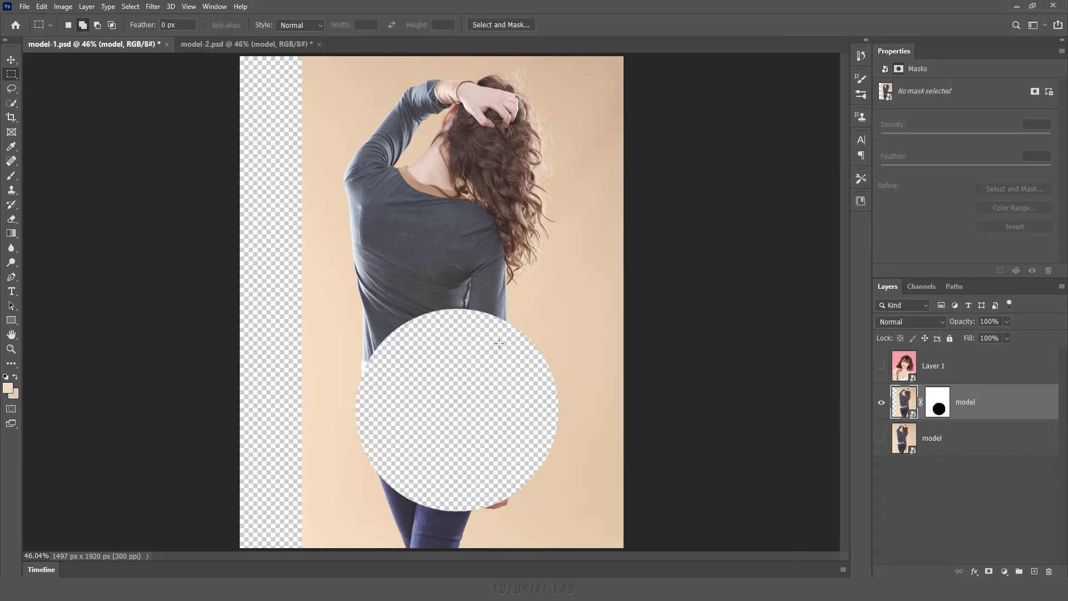
View the Alpha 1 channel's letter A, then return to RGB and the Layers panel.
click(915, 288)
click(931, 486)
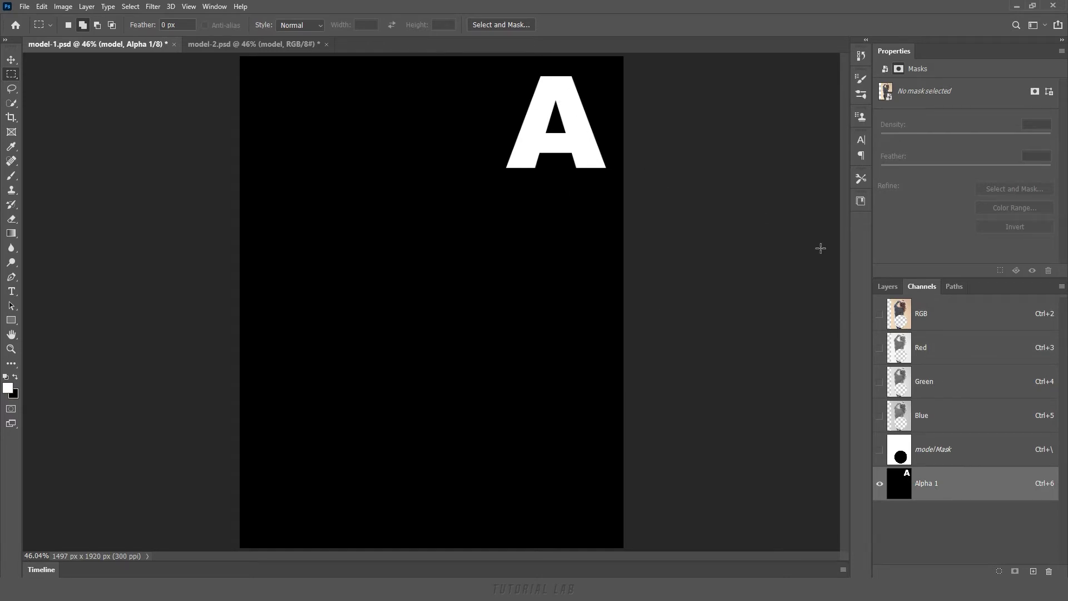
click(944, 315)
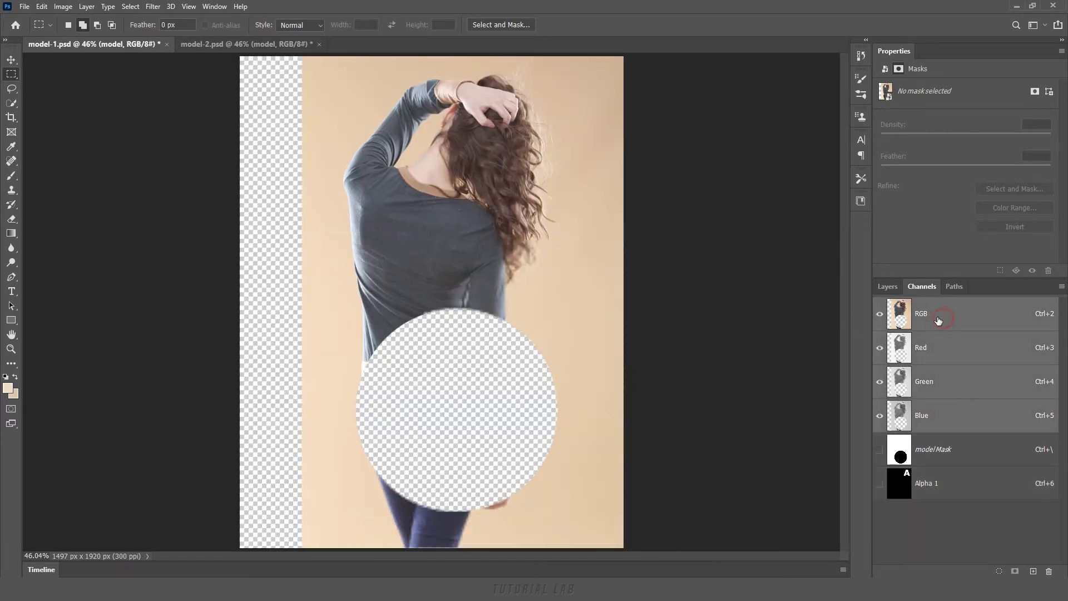
click(887, 287)
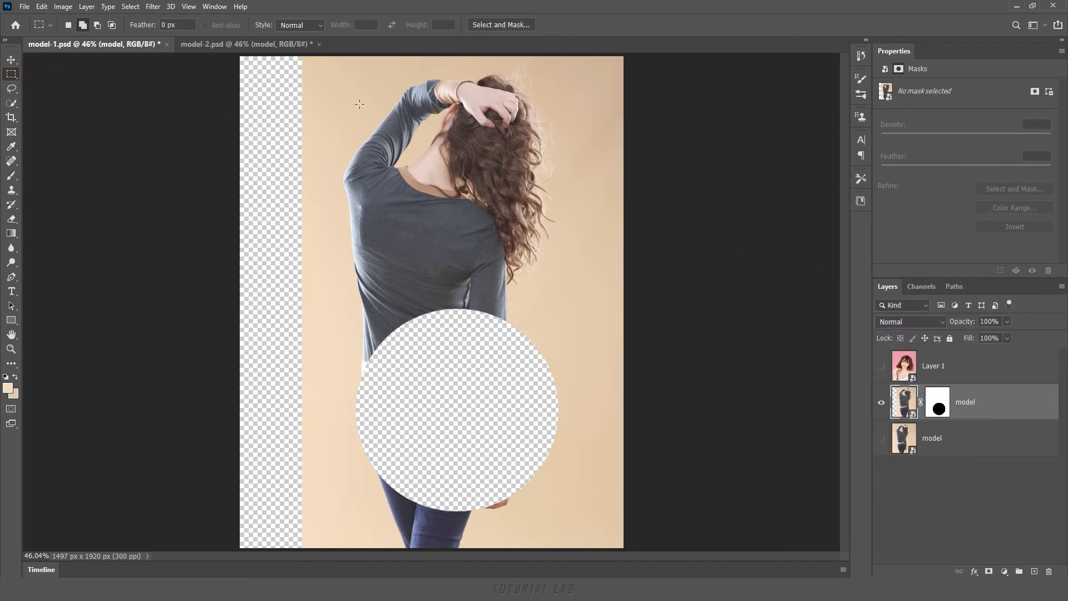
Select a rectangle around the hair and upper back, then run Liquify on the model layer.
drag(363, 98, 561, 258)
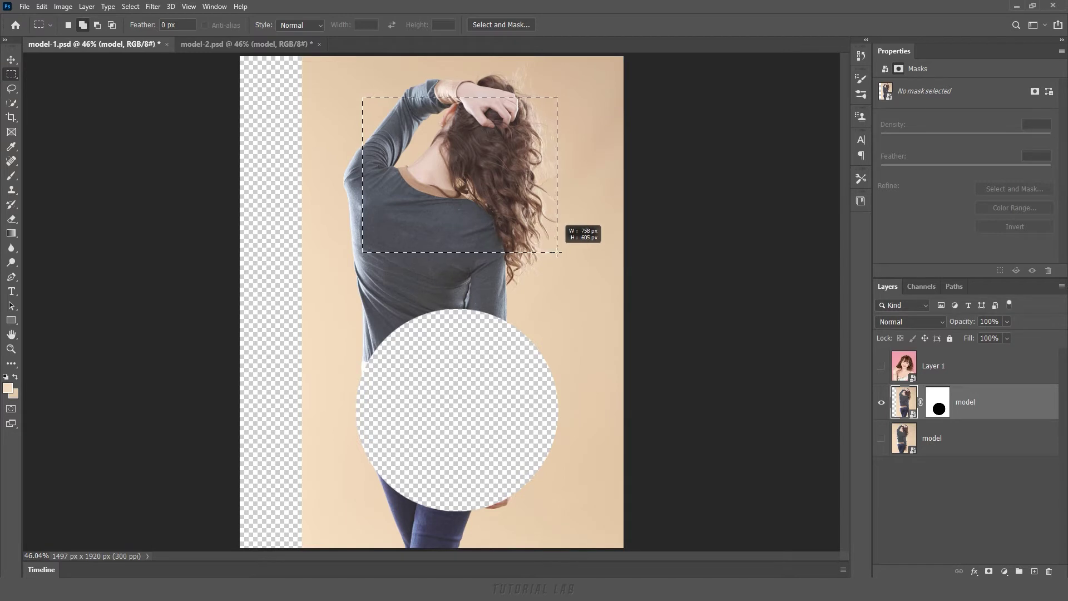
drag(561, 258, 563, 262)
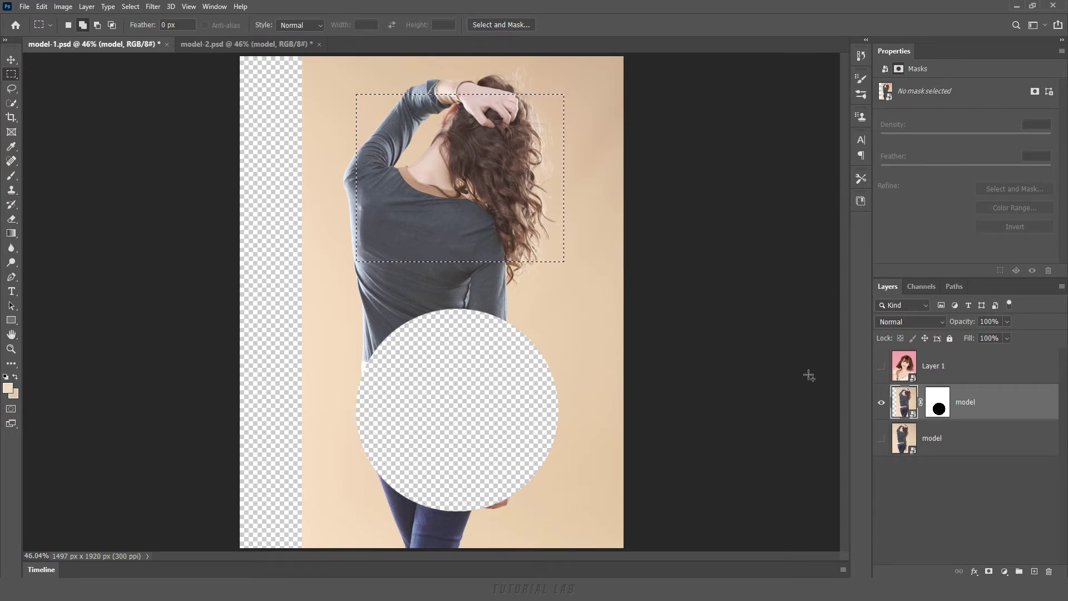
click(902, 407)
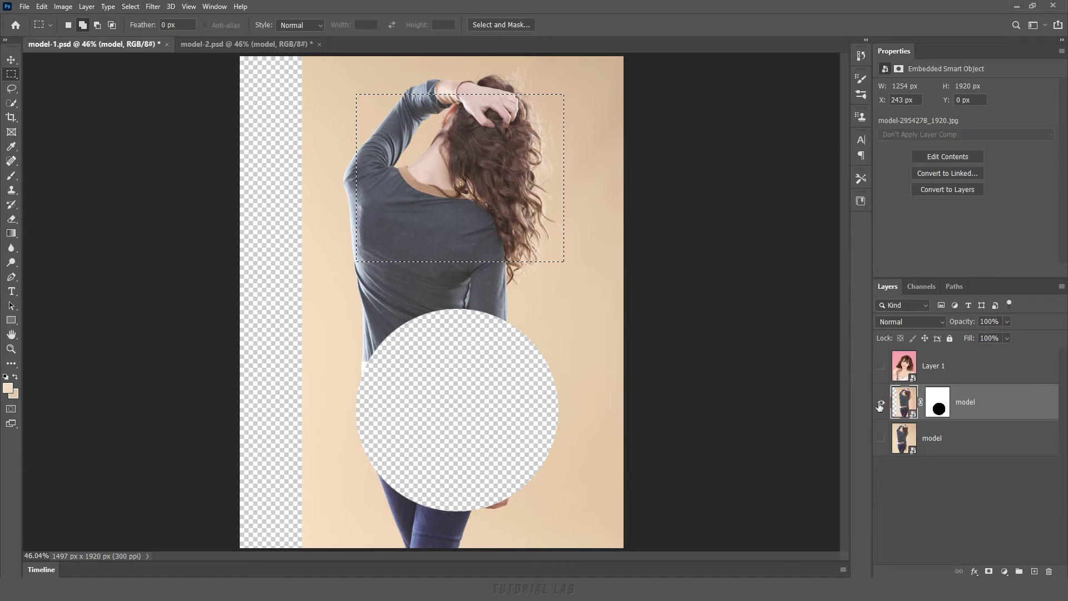
click(154, 7)
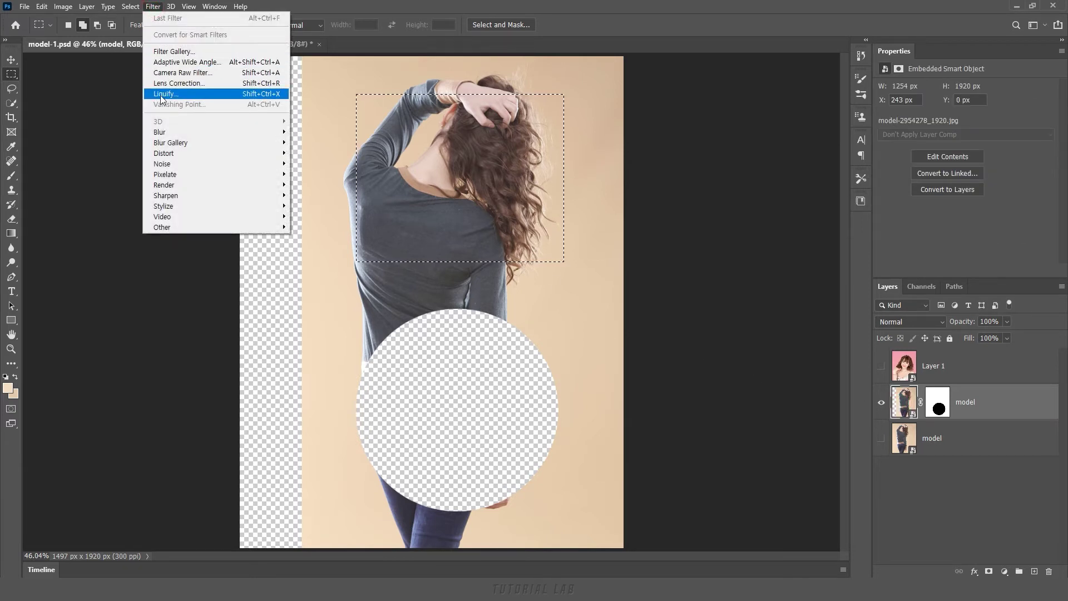
click(183, 94)
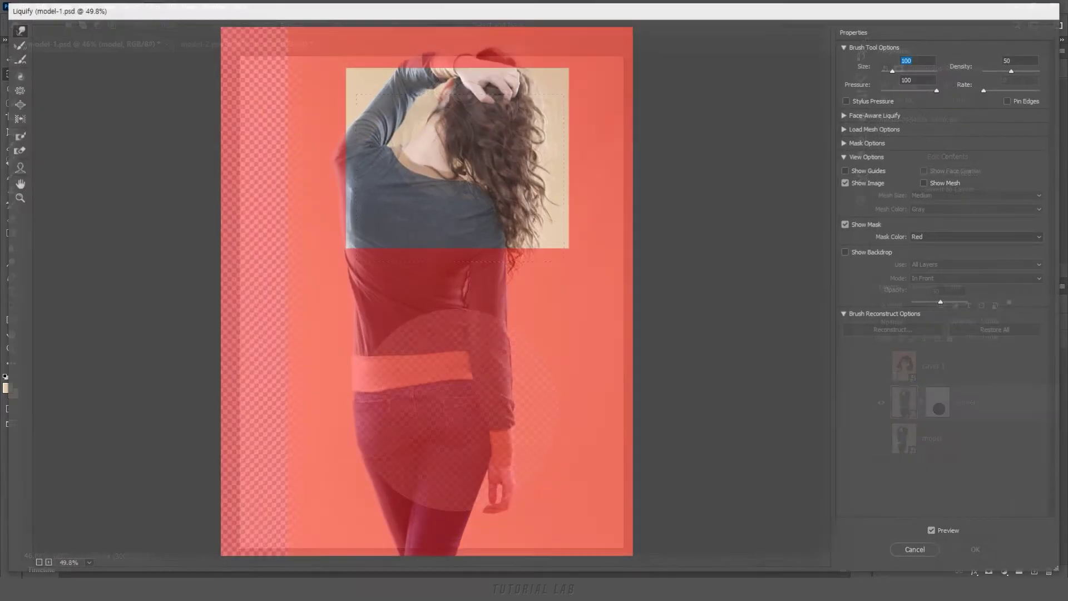
Set the mask to None and freeze a wide torso band with a size-400 brush.
click(845, 142)
click(864, 179)
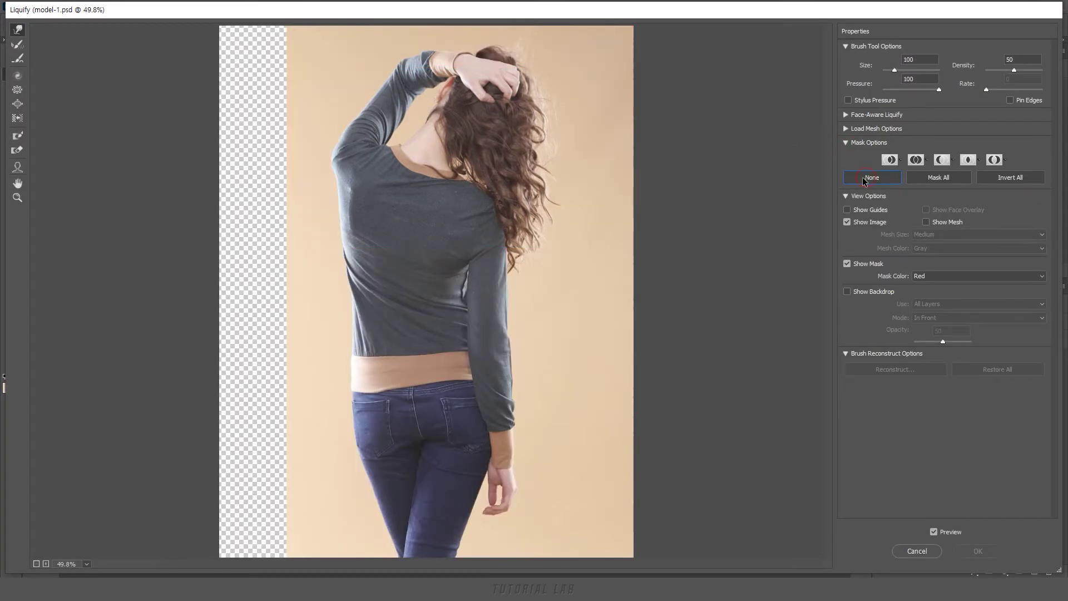
click(17, 135)
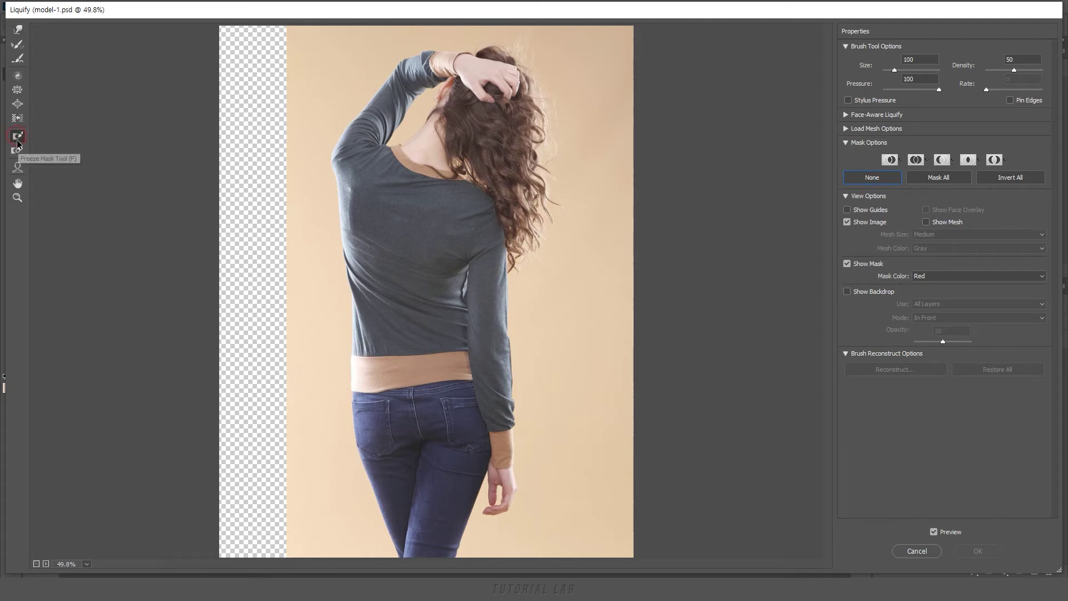
key(bracketright)
key(bracketright)
key(bracketright)
mouse_move(203, 239)
mouse_down()
mouse_move(561, 256)
mouse_move(286, 246)
mouse_move(268, 311)
mouse_move(656, 341)
mouse_up()
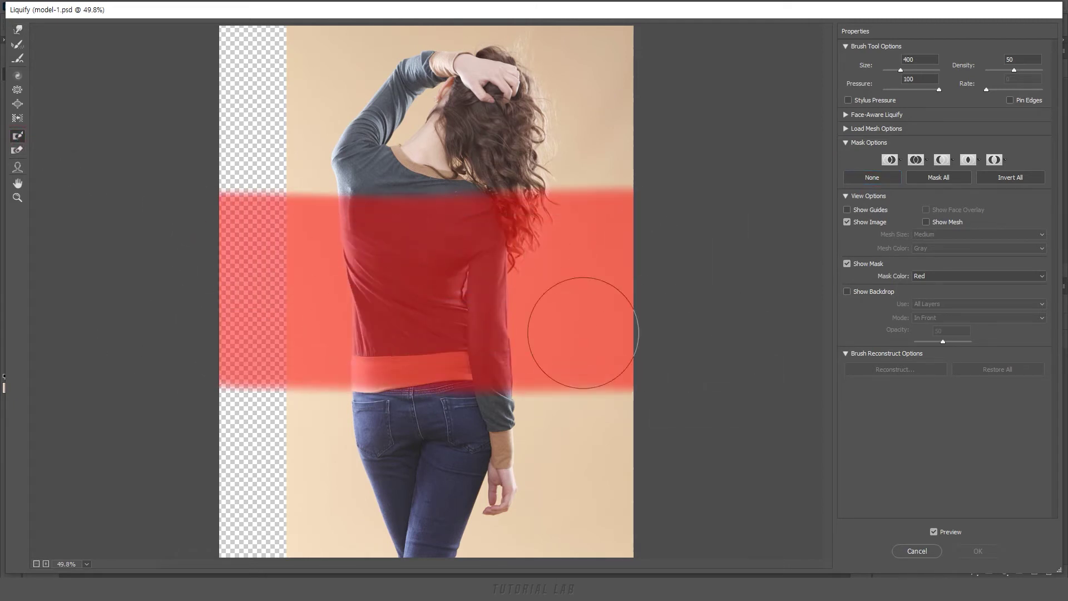
Freeze a small test spot on the jeans with a smaller brush, undo it, and view mask sources.
key(bracketleft)
key(bracketleft)
key(bracketleft)
key(bracketleft)
click(465, 489)
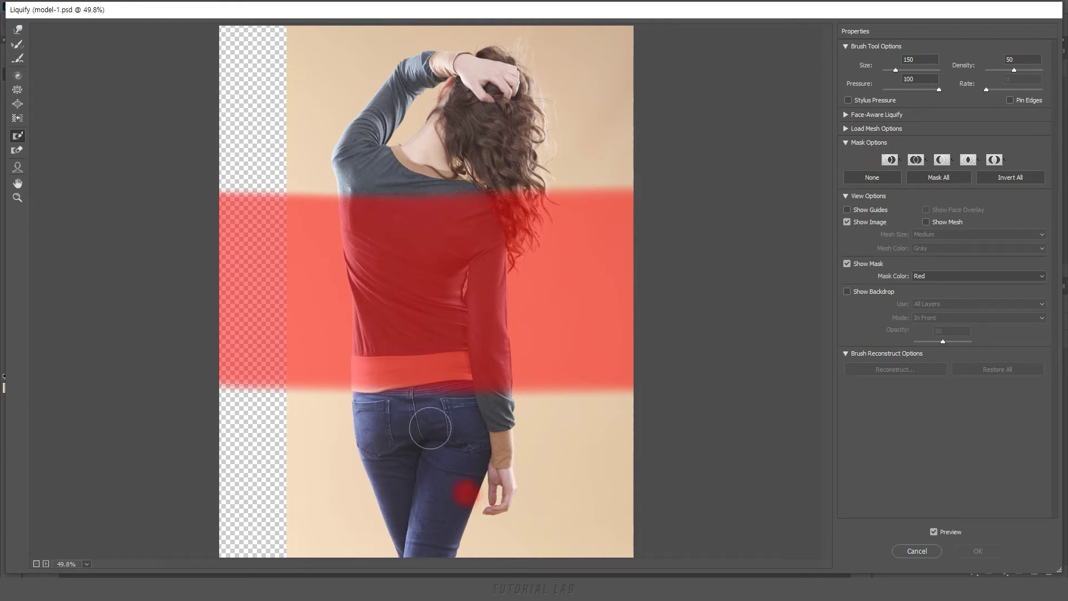
key(ctrl+z)
click(901, 161)
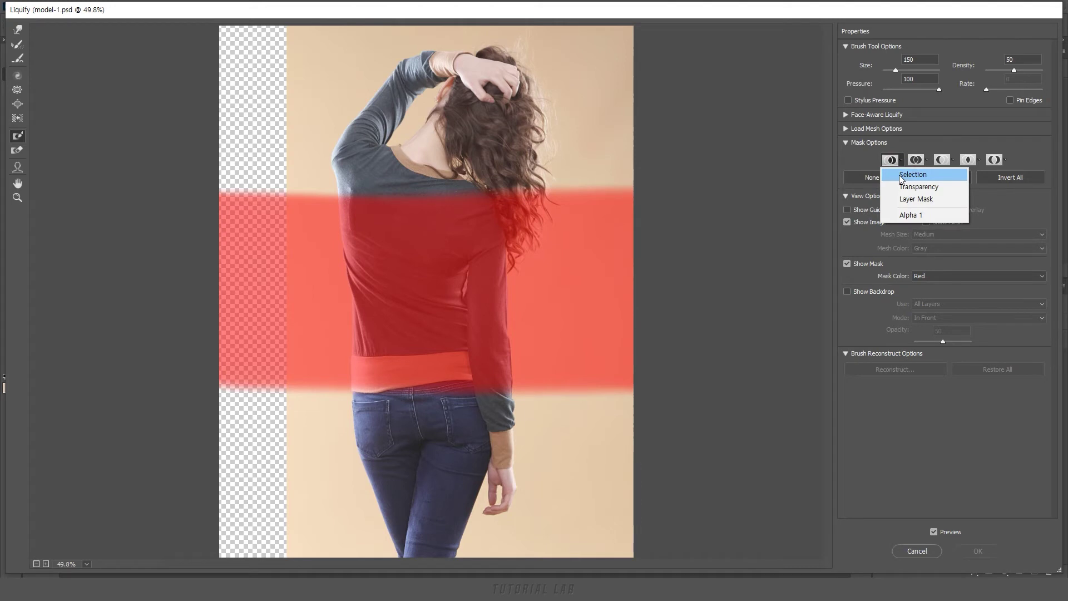
click(902, 175)
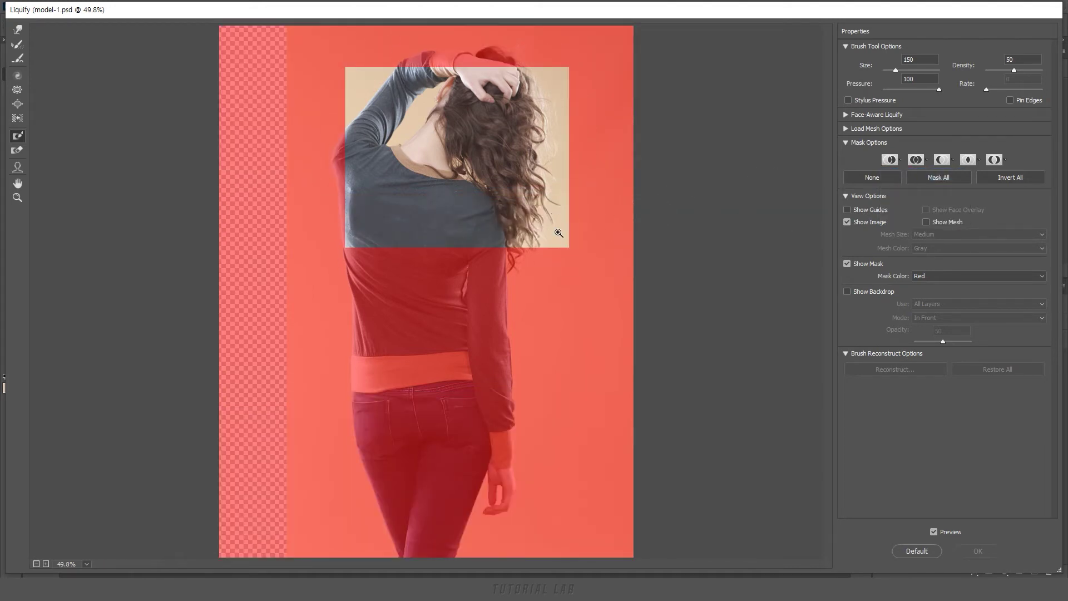
key(ctrl+alt+z)
click(901, 163)
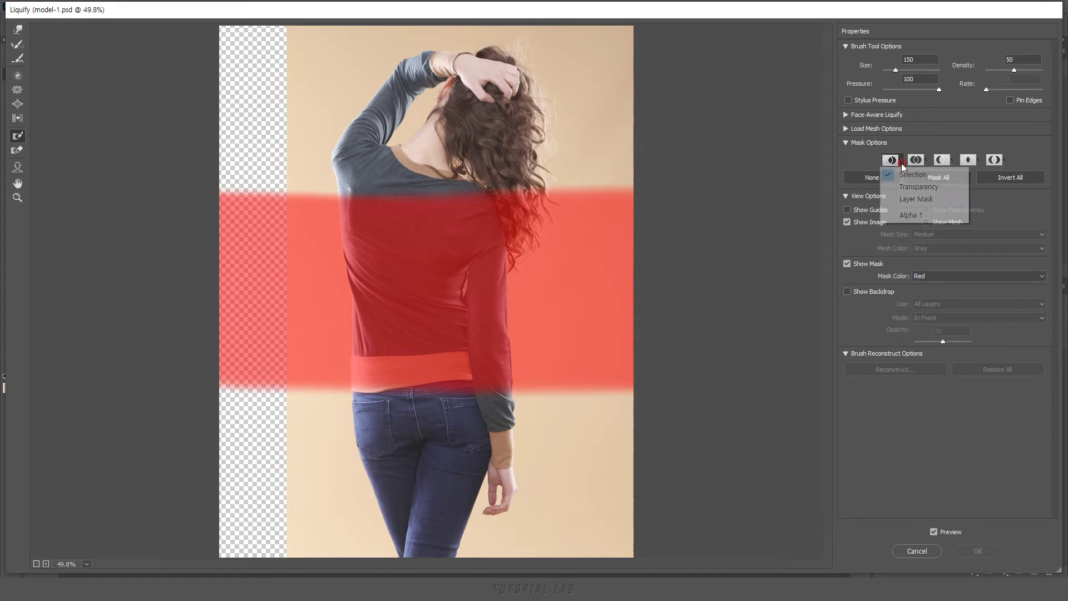
click(891, 200)
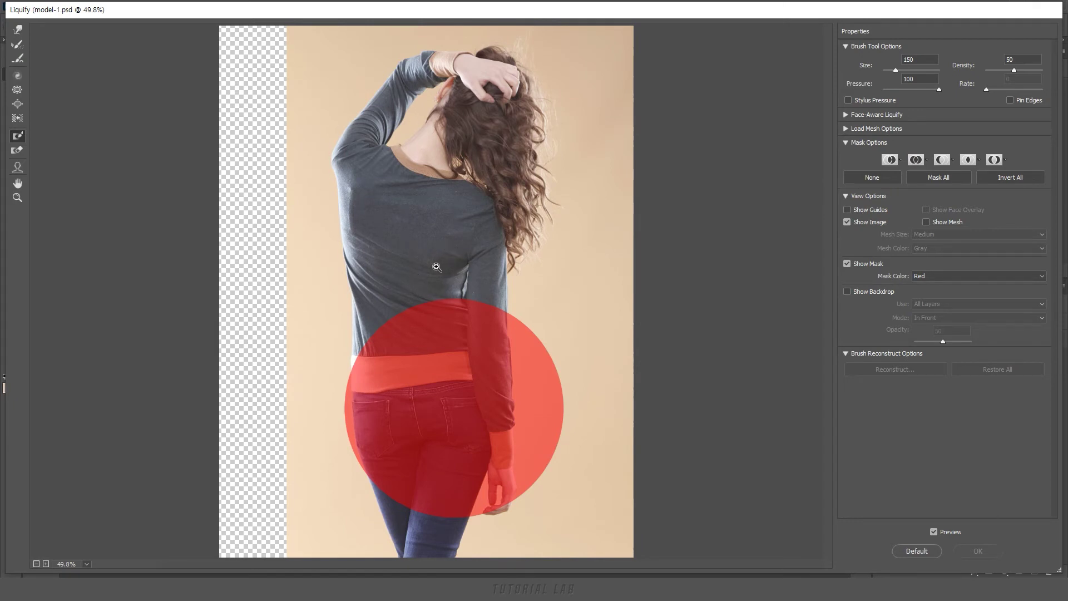
key(ctrl+z)
click(902, 161)
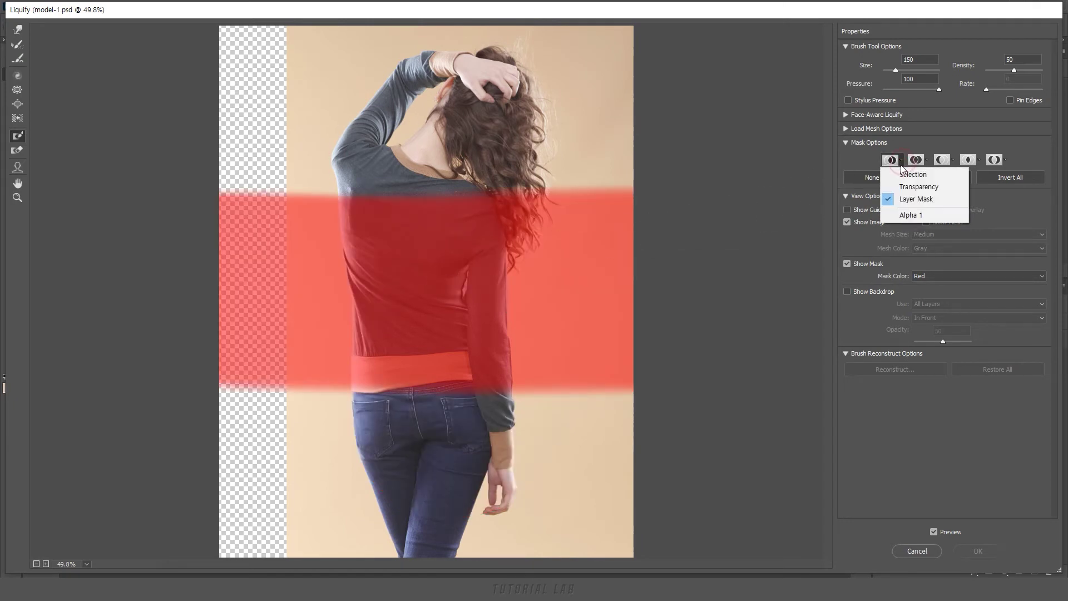
click(906, 183)
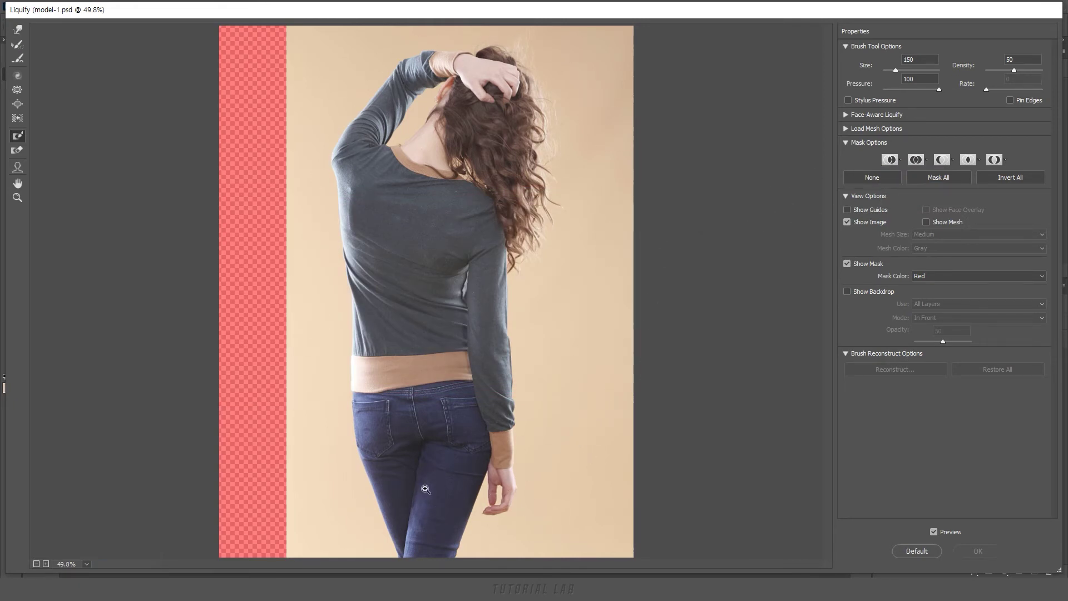
key(ctrl+z)
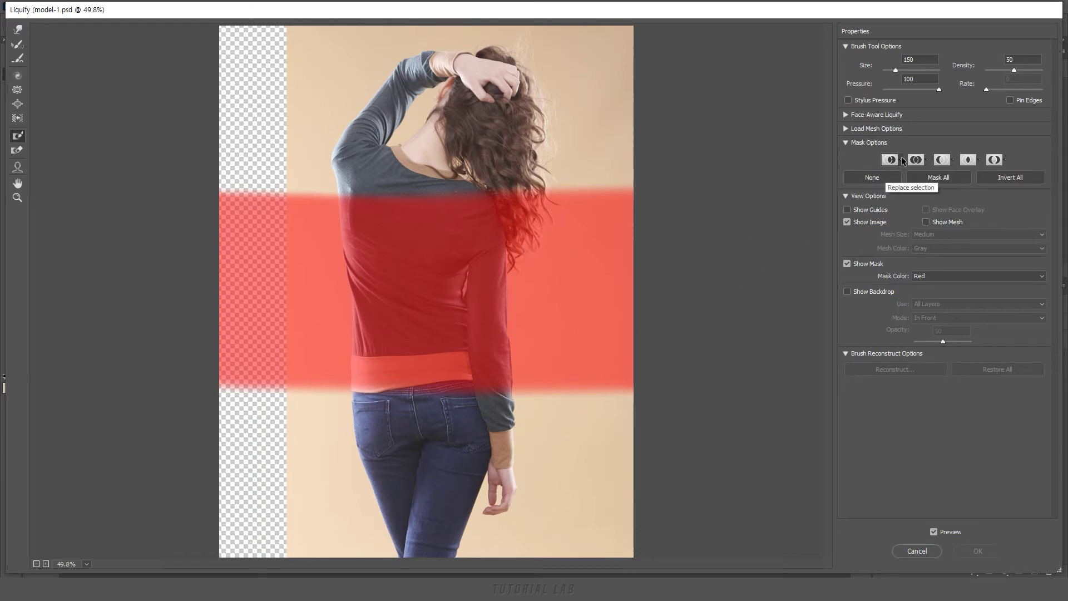
click(903, 160)
click(893, 215)
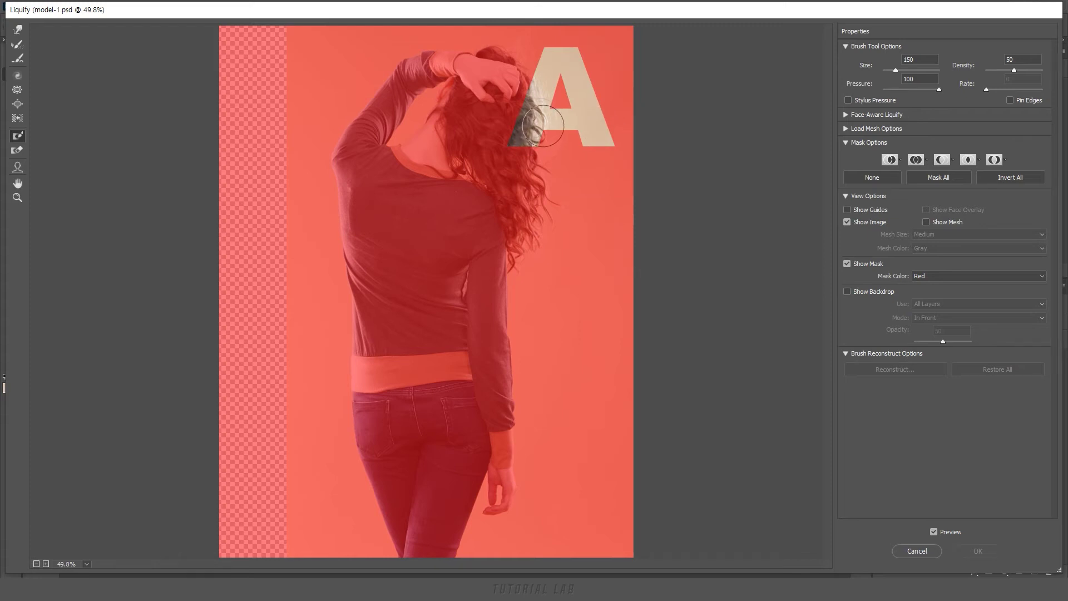
key(ctrl+z)
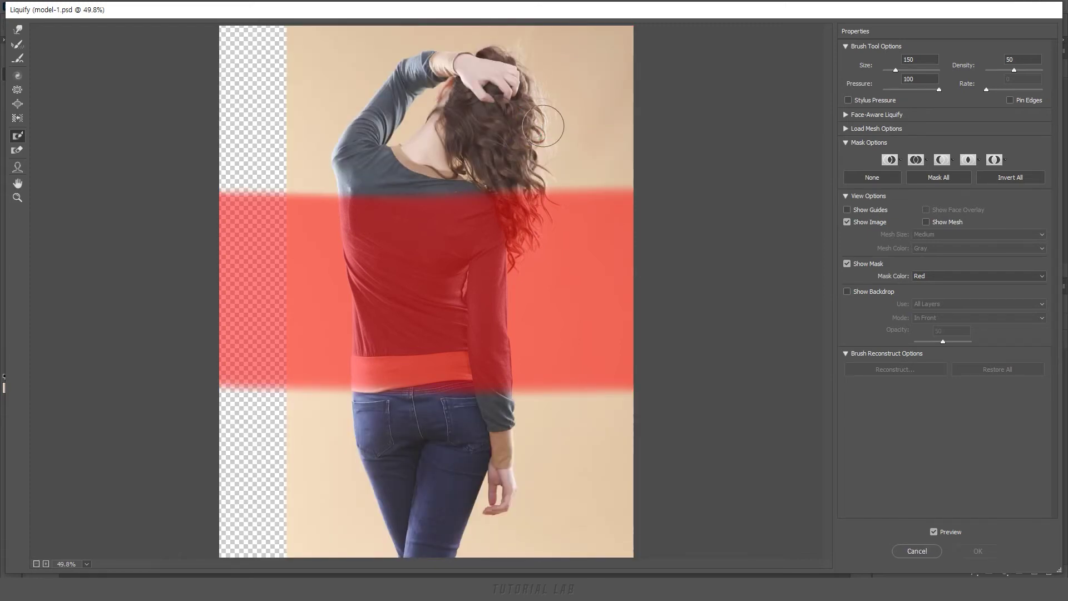
click(912, 162)
click(924, 163)
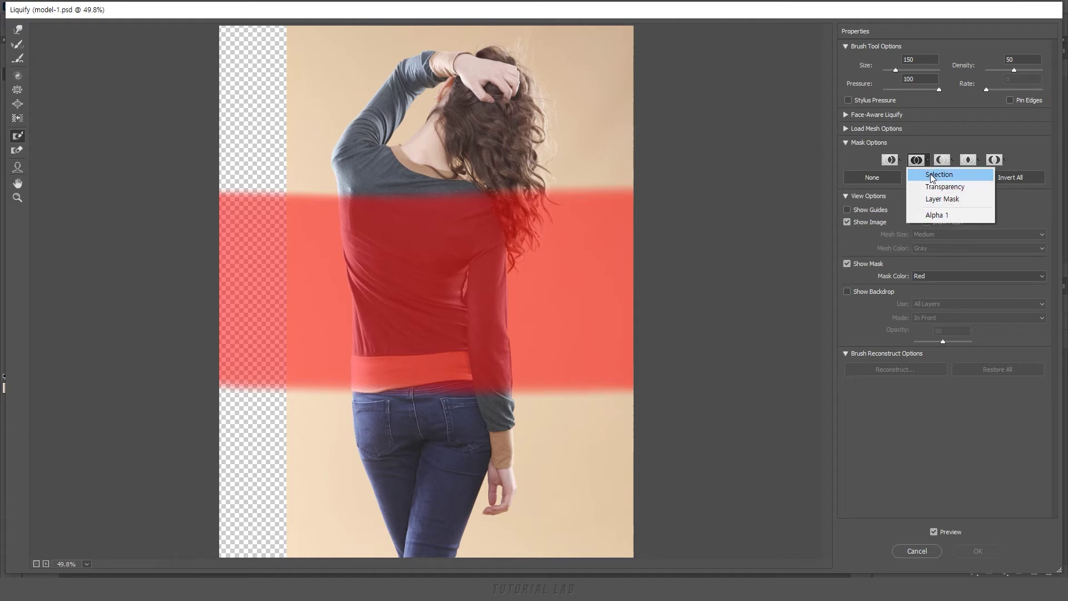
click(930, 174)
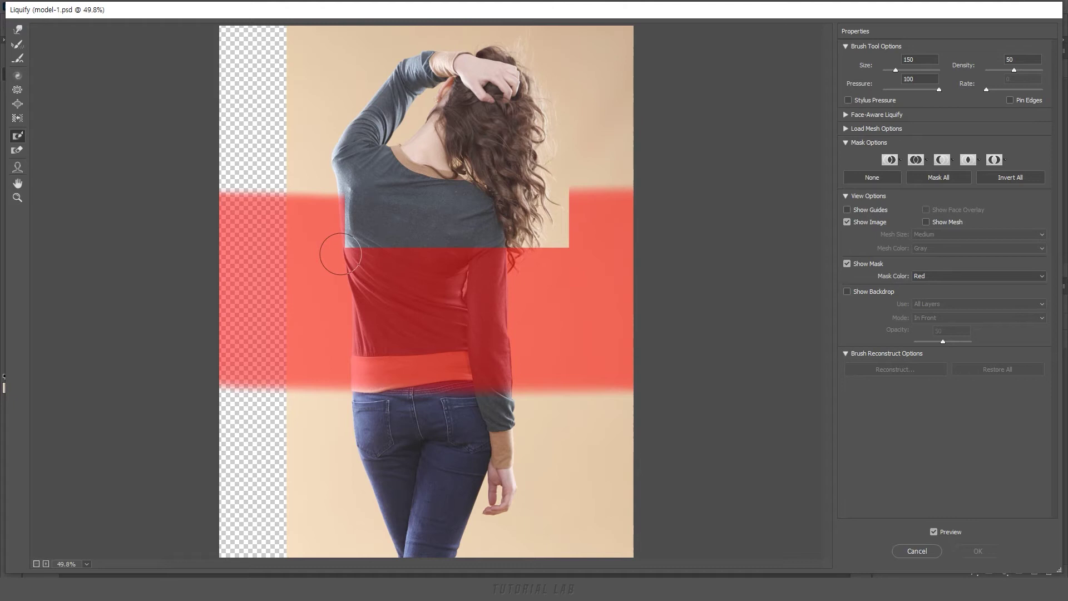
key(ctrl+alt+z)
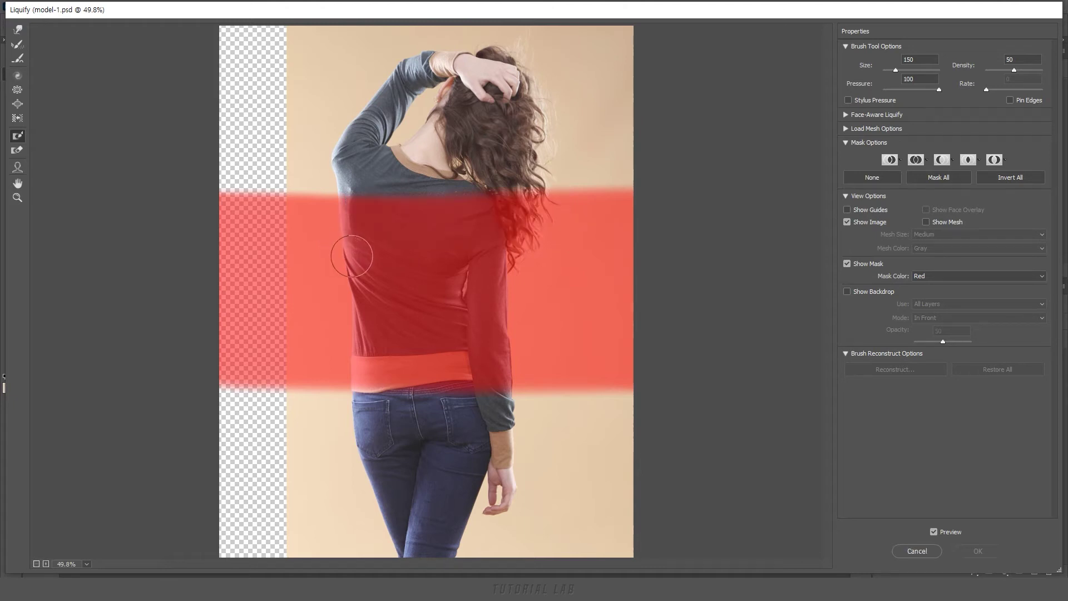
click(927, 160)
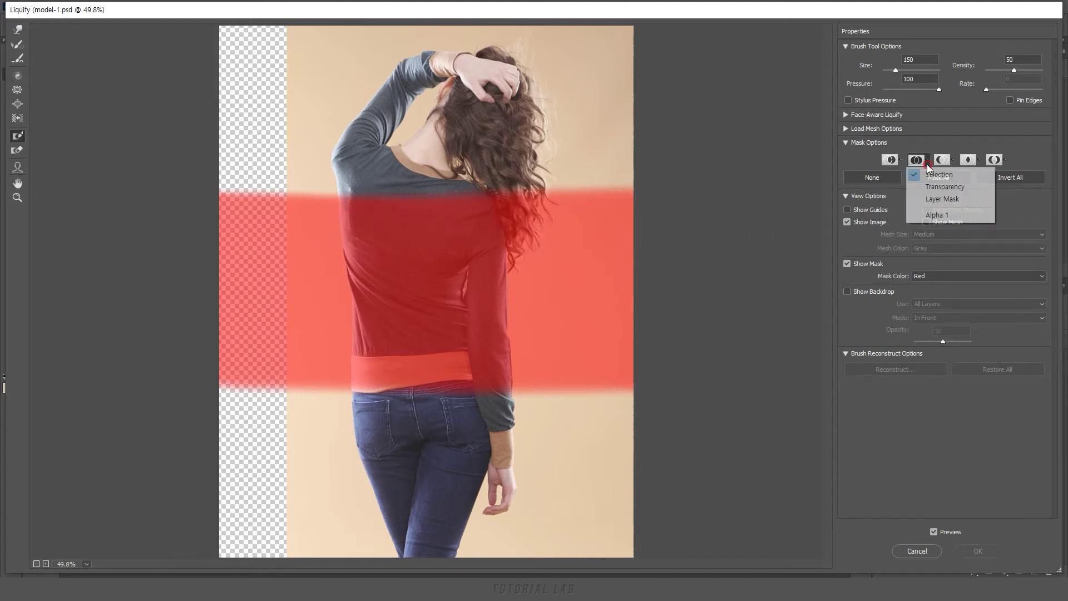
click(922, 199)
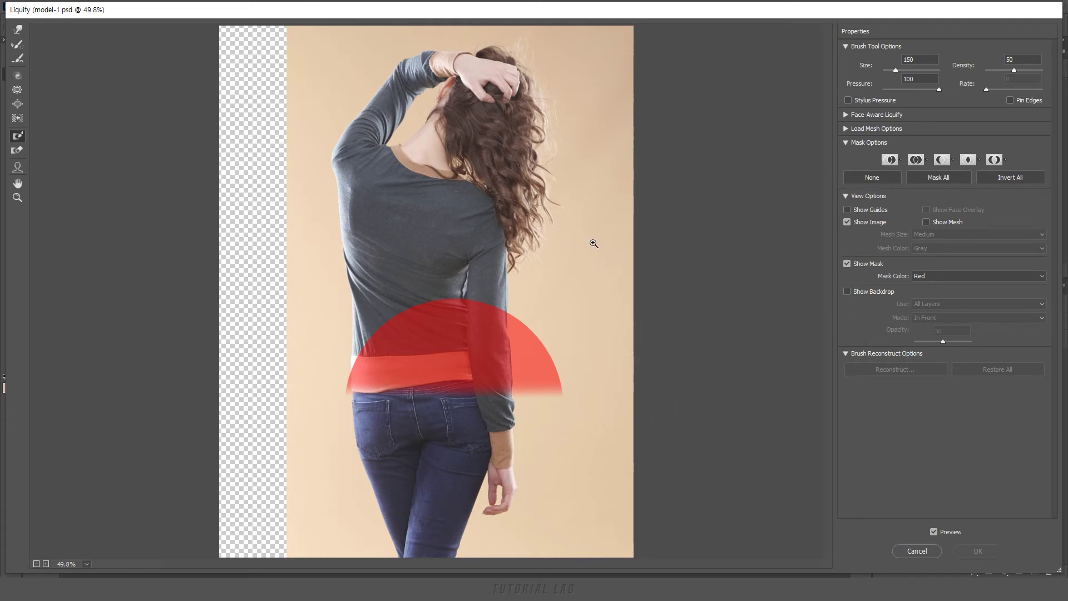
click(925, 164)
click(925, 187)
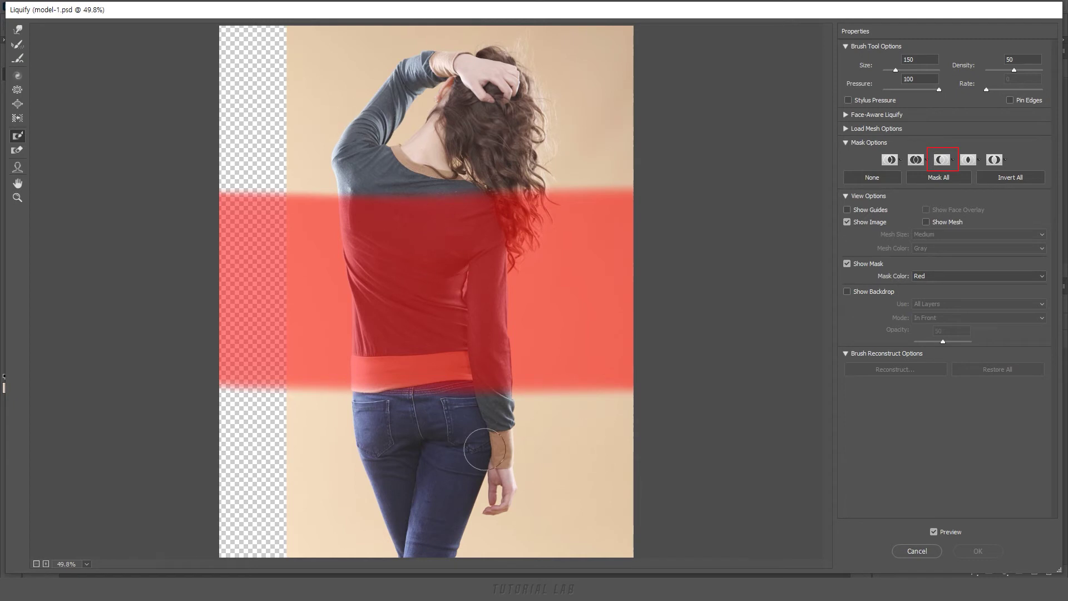
Try adding the rectangular selection to the freeze mask, then undo it.
click(954, 162)
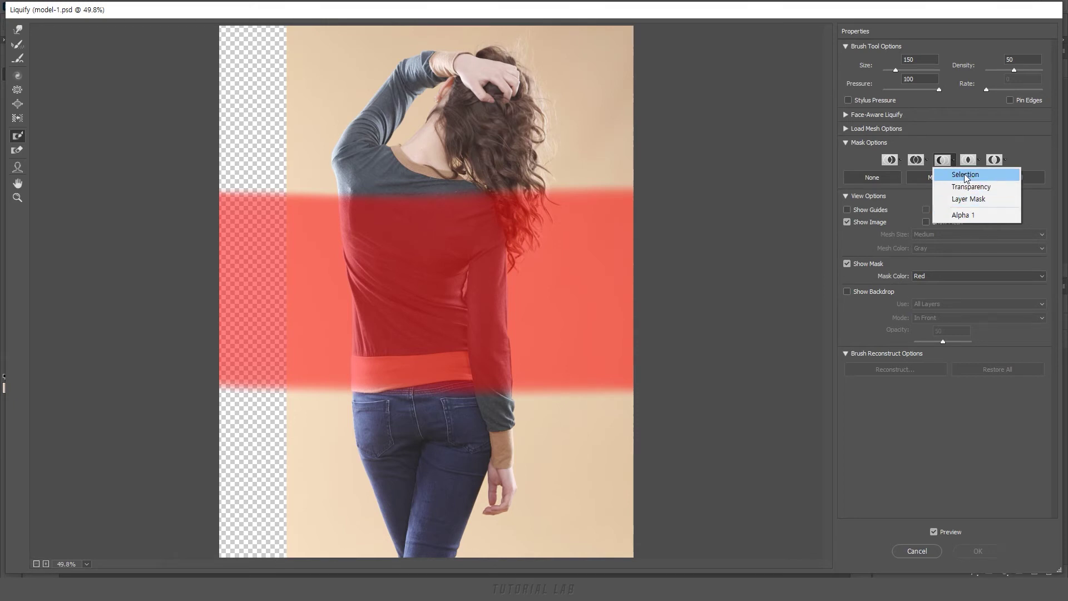
click(965, 175)
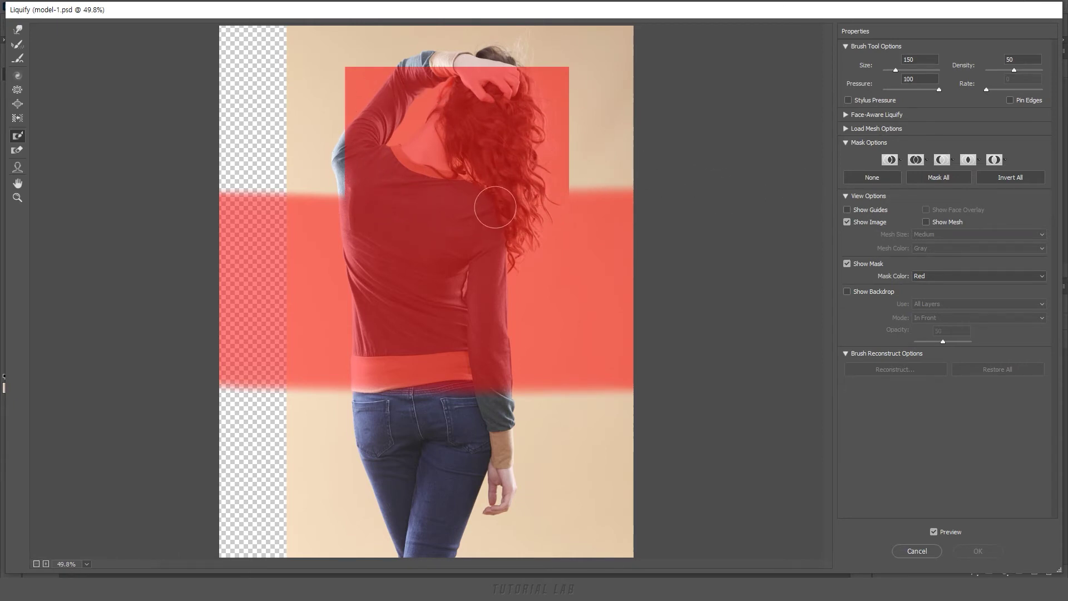
key(ctrl+z)
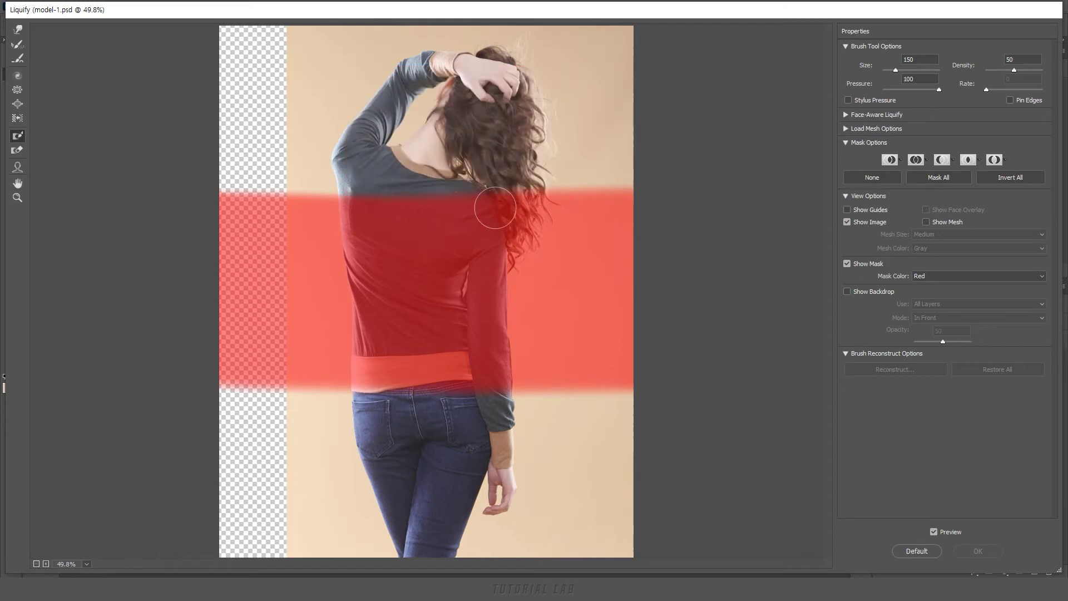
Preview subtracting the Layer Mask and Transparency, undoing back to the torso band.
click(952, 162)
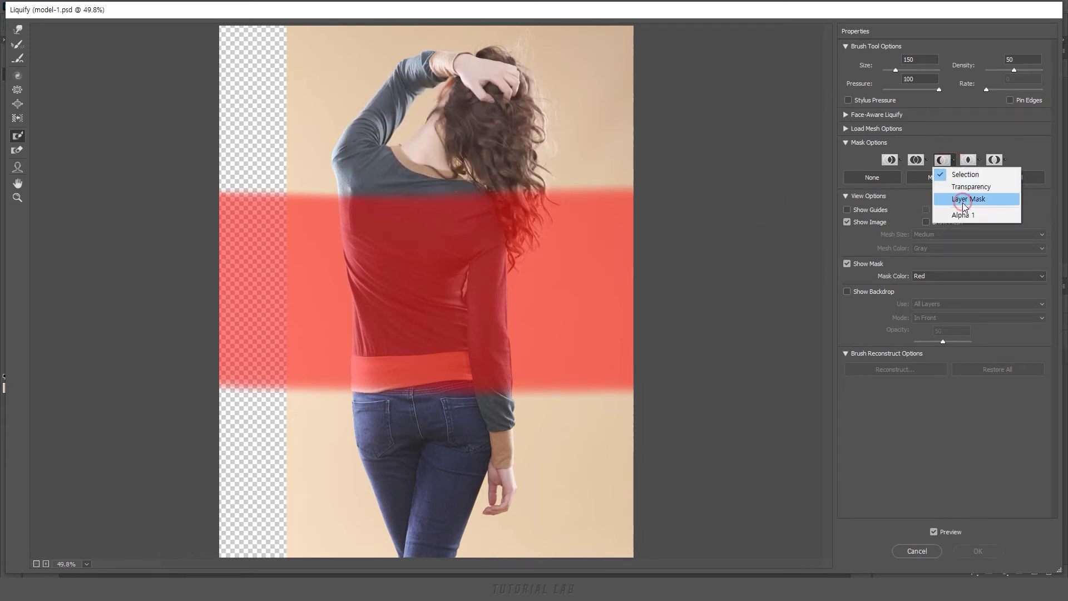
click(962, 202)
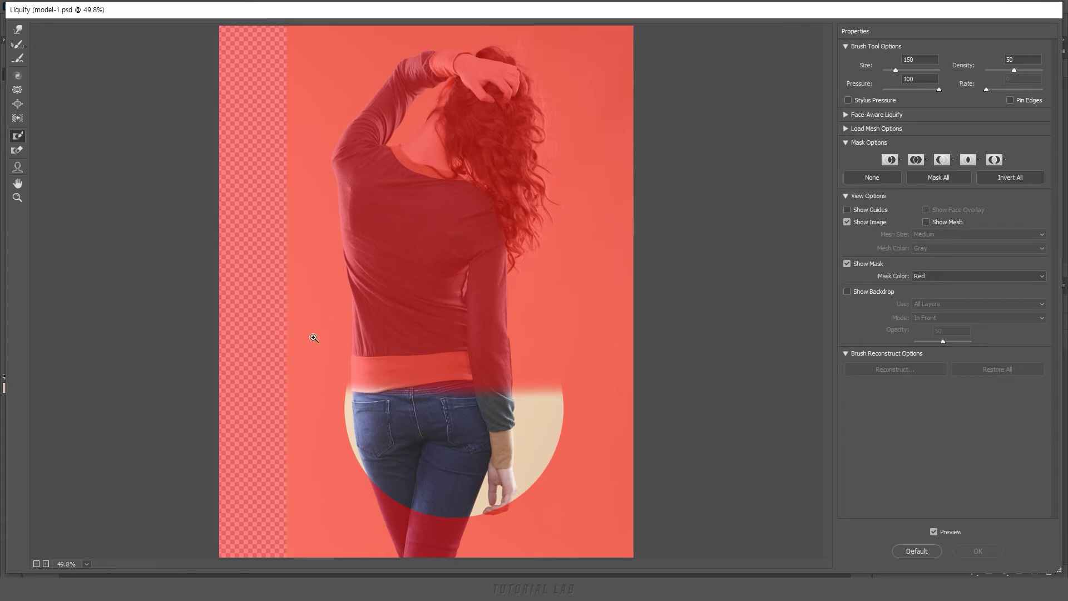
click(953, 164)
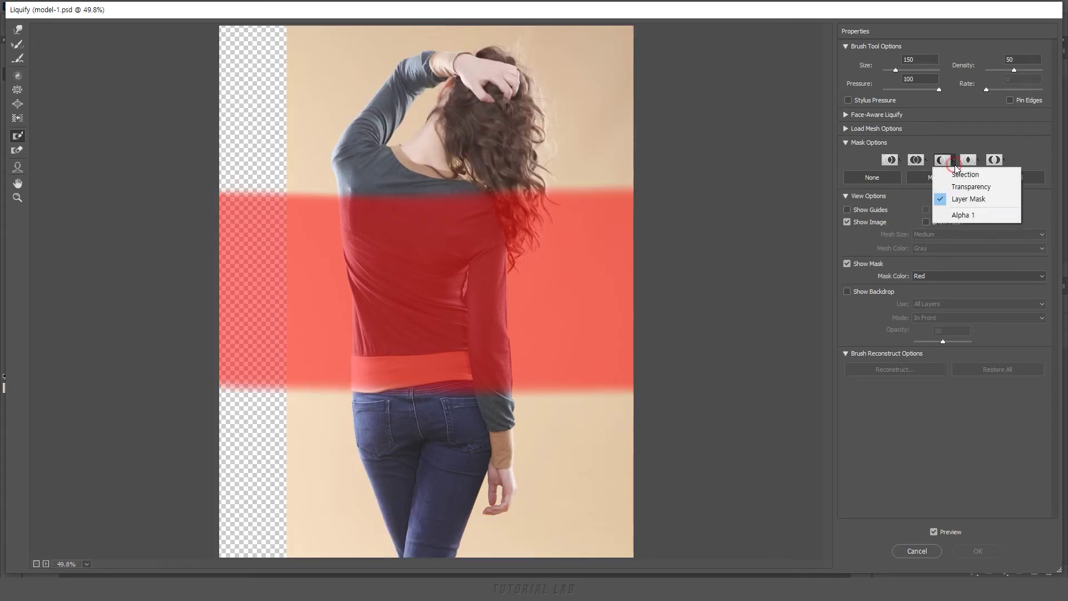
click(949, 187)
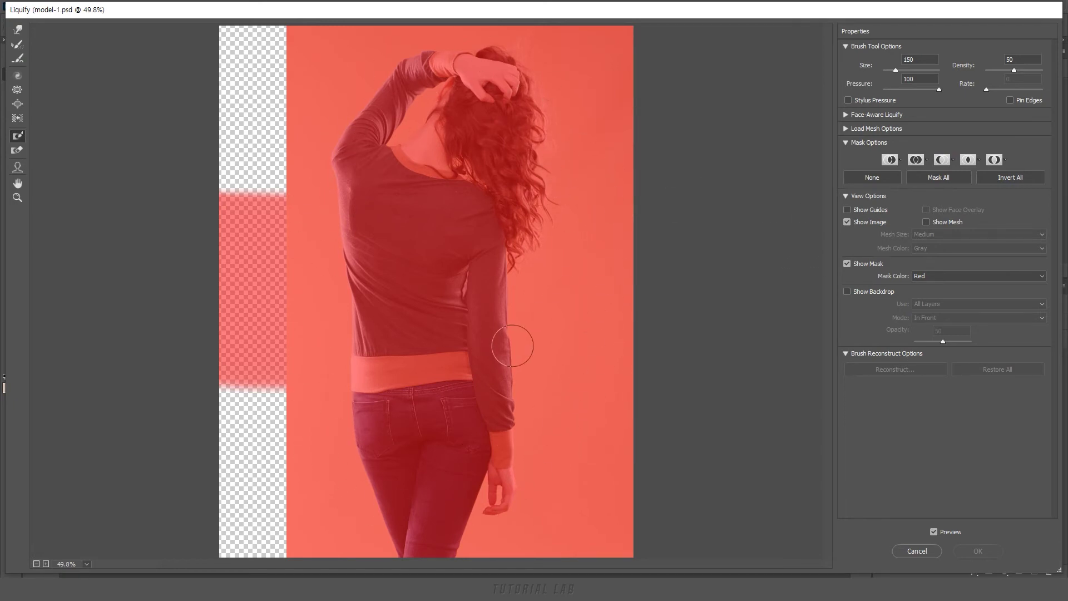
key(ctrl+z)
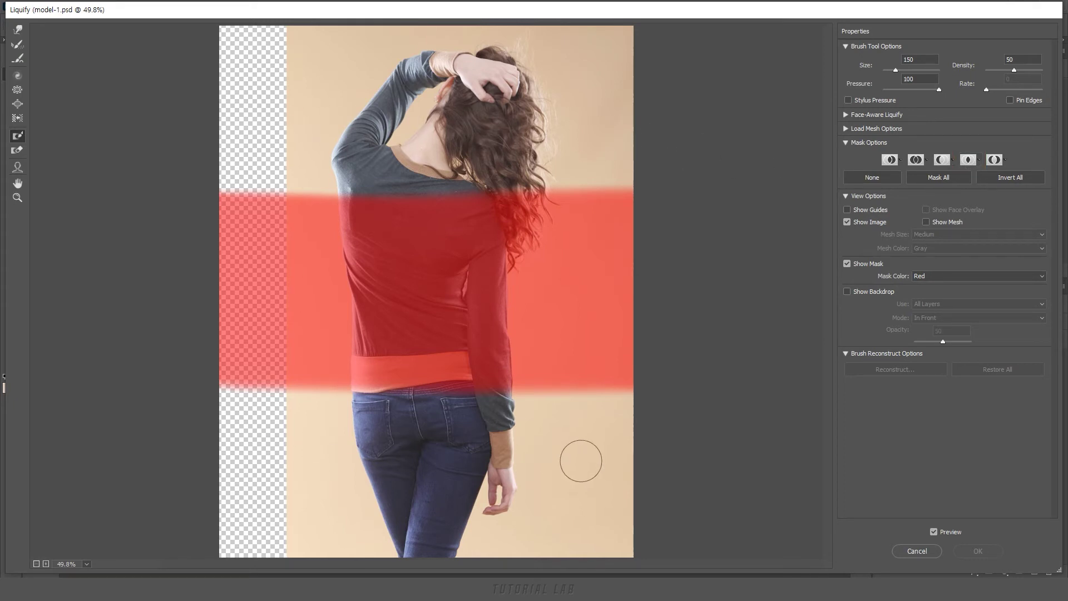
click(968, 160)
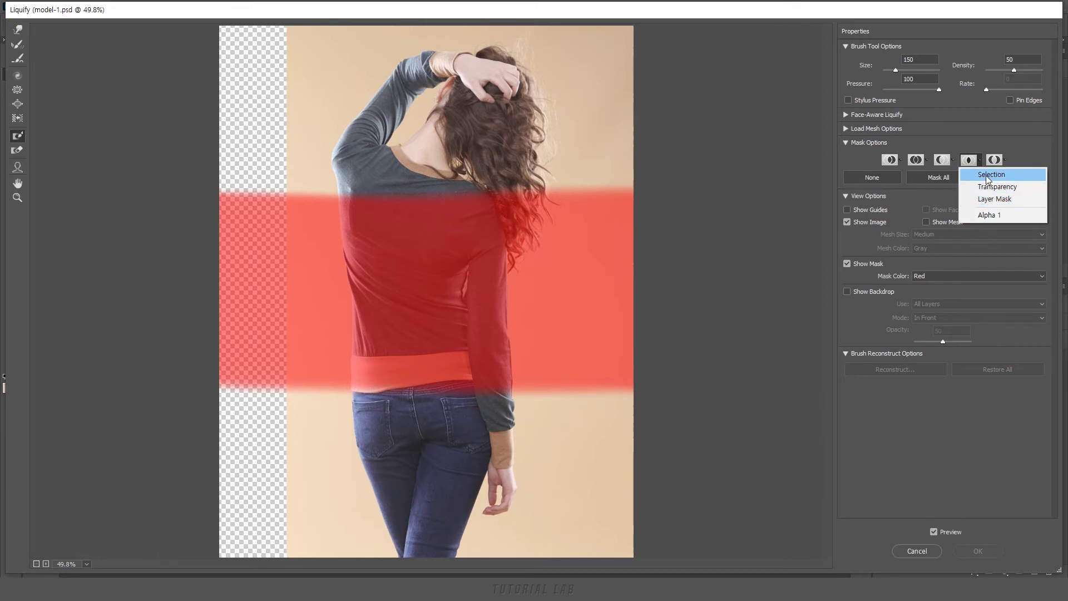
click(989, 176)
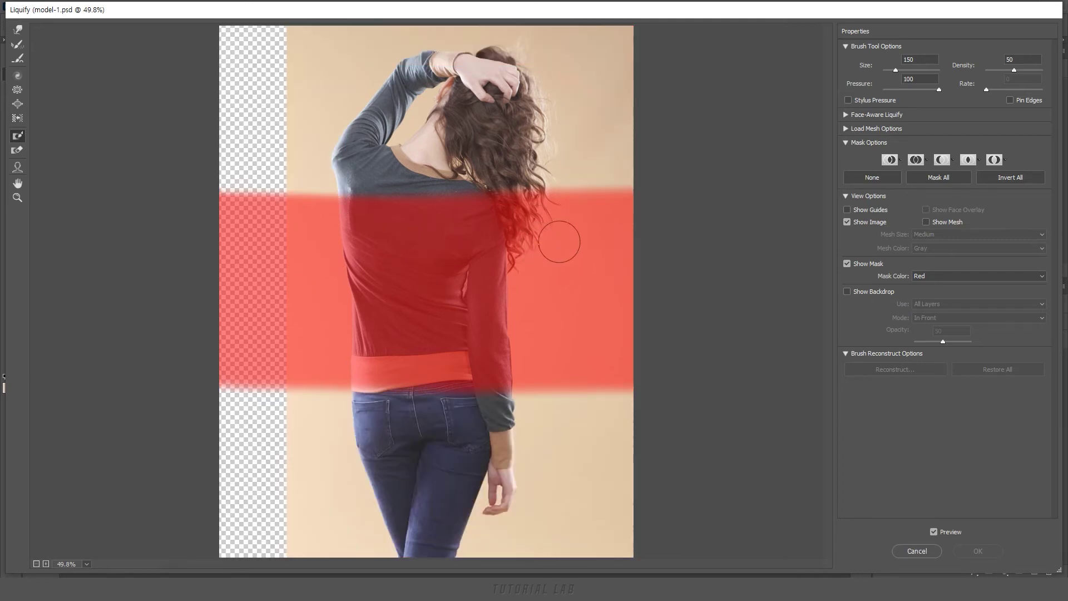
click(981, 160)
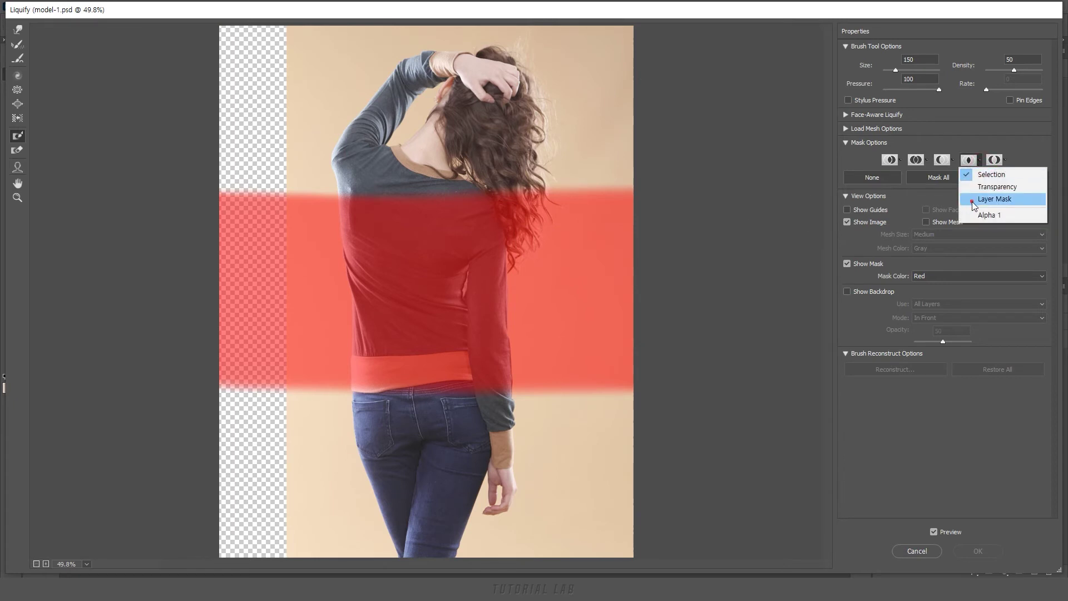
click(971, 199)
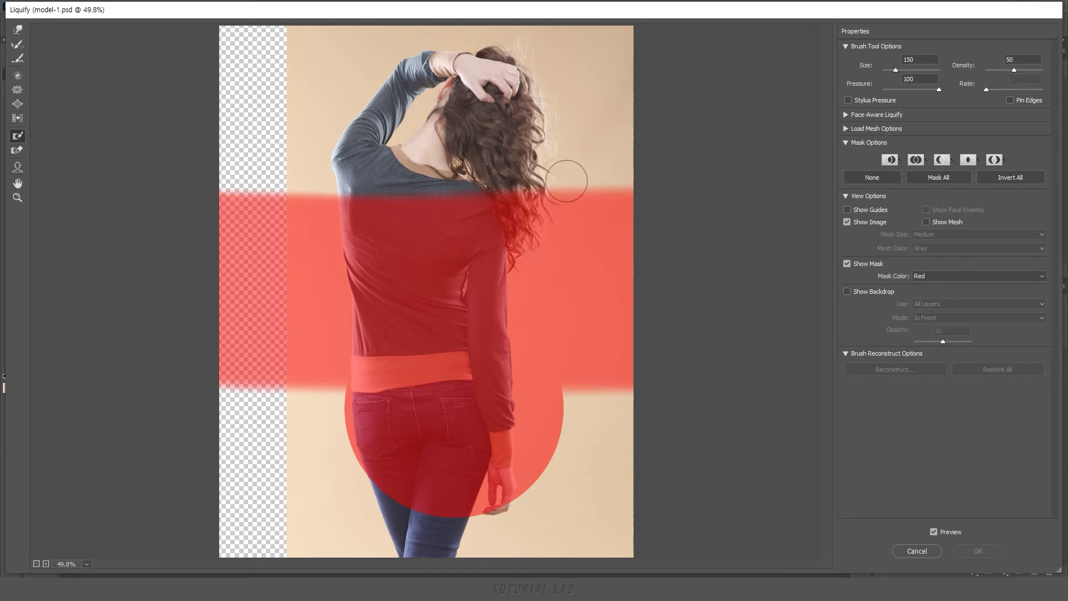
key(ctrl+z)
click(979, 162)
click(976, 188)
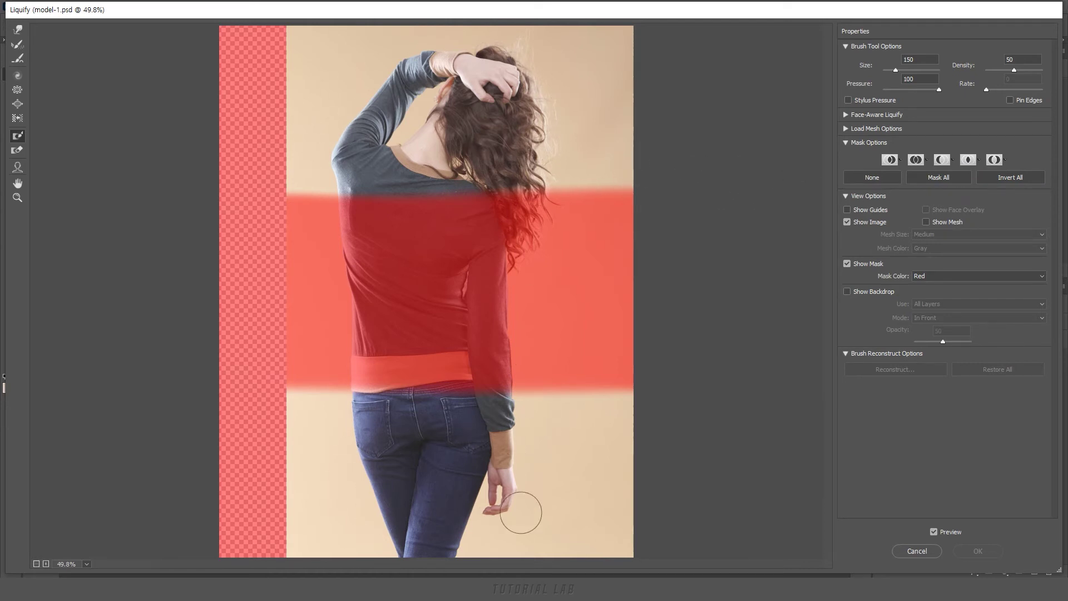
key(alt)
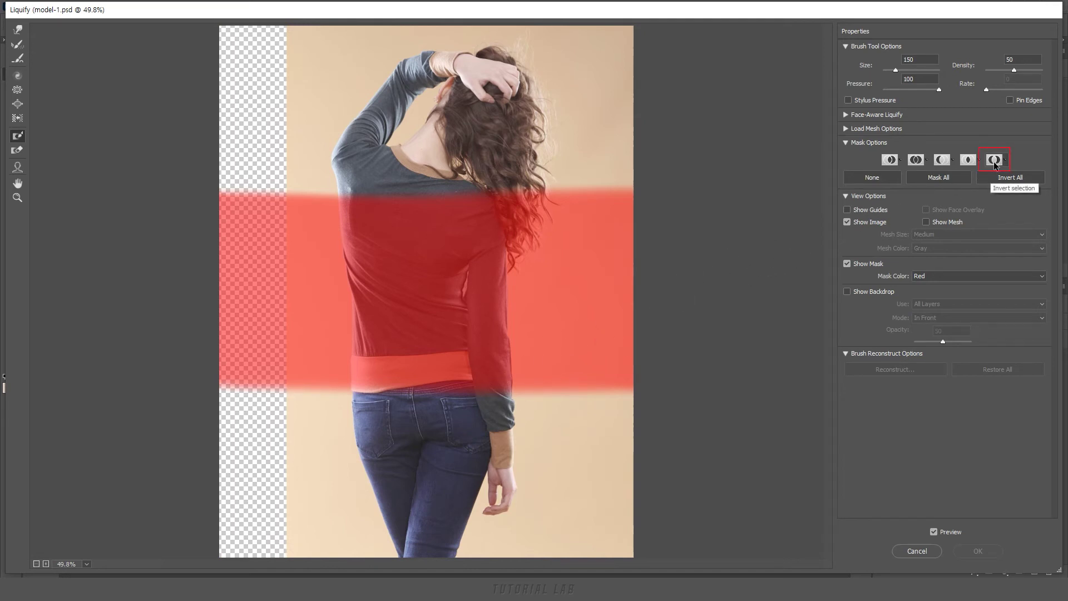
Try an inverted Alpha 1 mask, undo it, and toggle Invert All twice.
click(1007, 164)
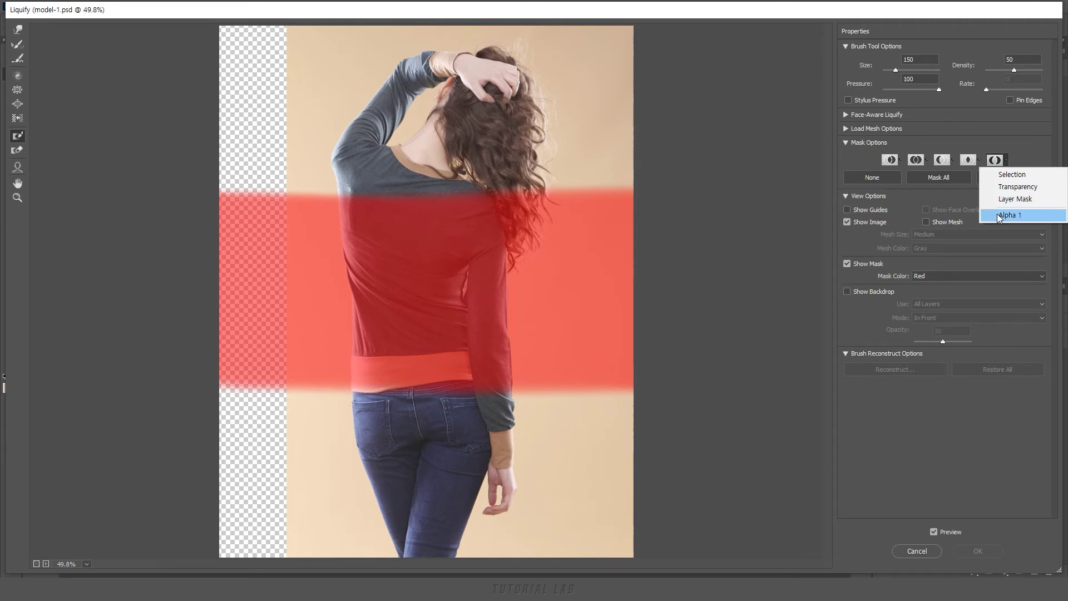
click(1019, 217)
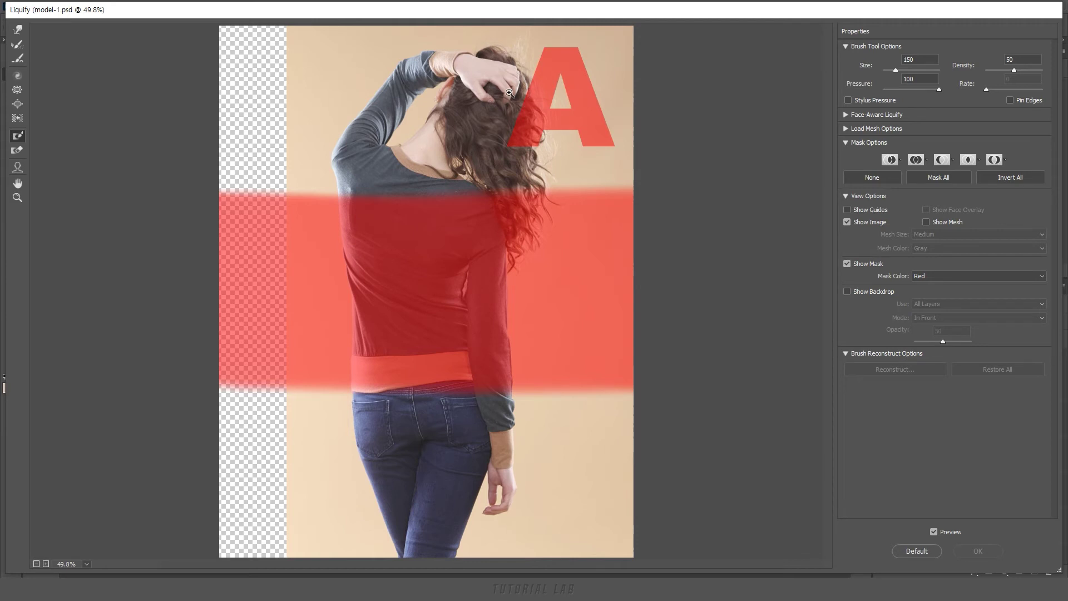
key(ctrl+alt+z)
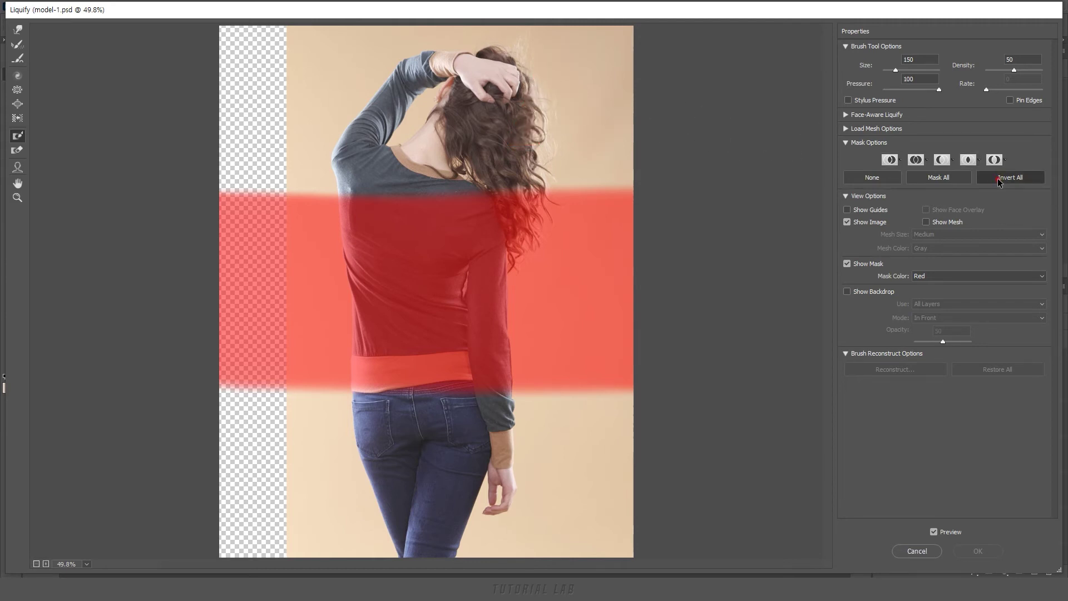
click(1000, 183)
click(996, 182)
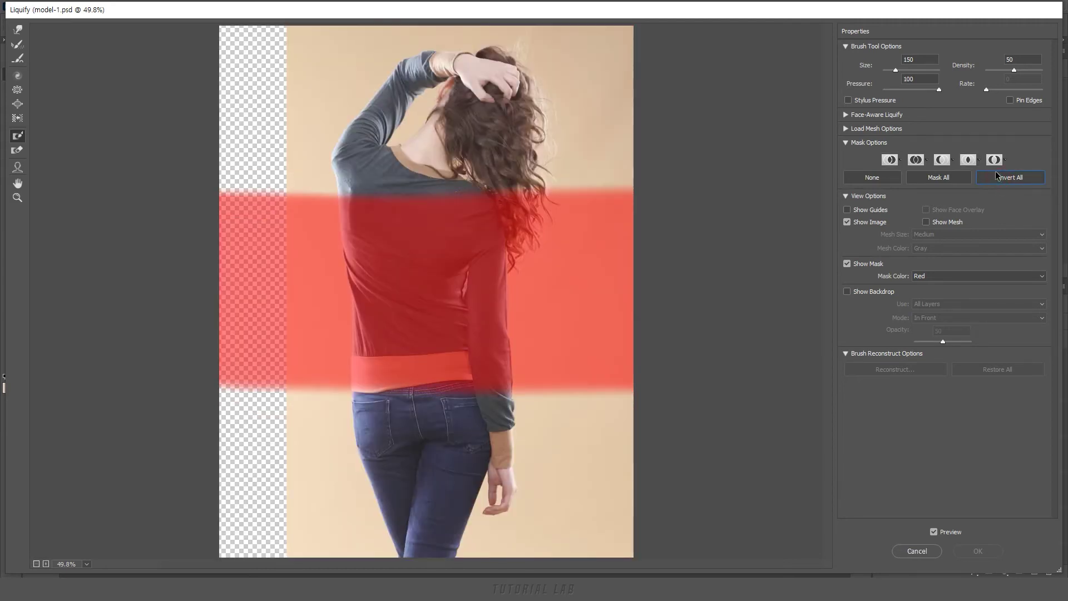
Invert the mask with Selection, Layer Mask and Transparency, then clear it with None.
click(1006, 161)
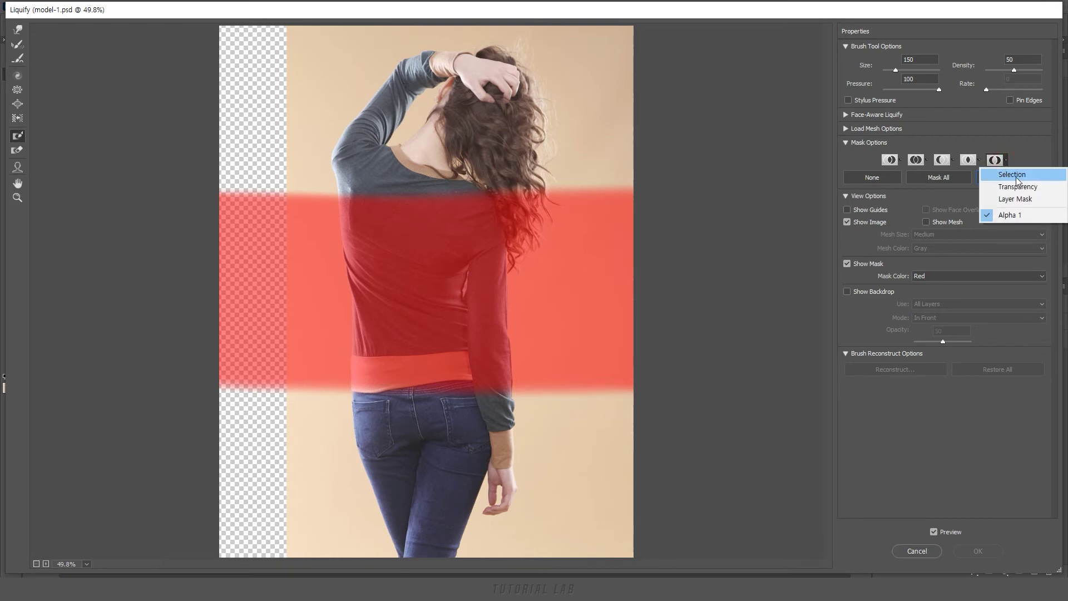
click(1012, 175)
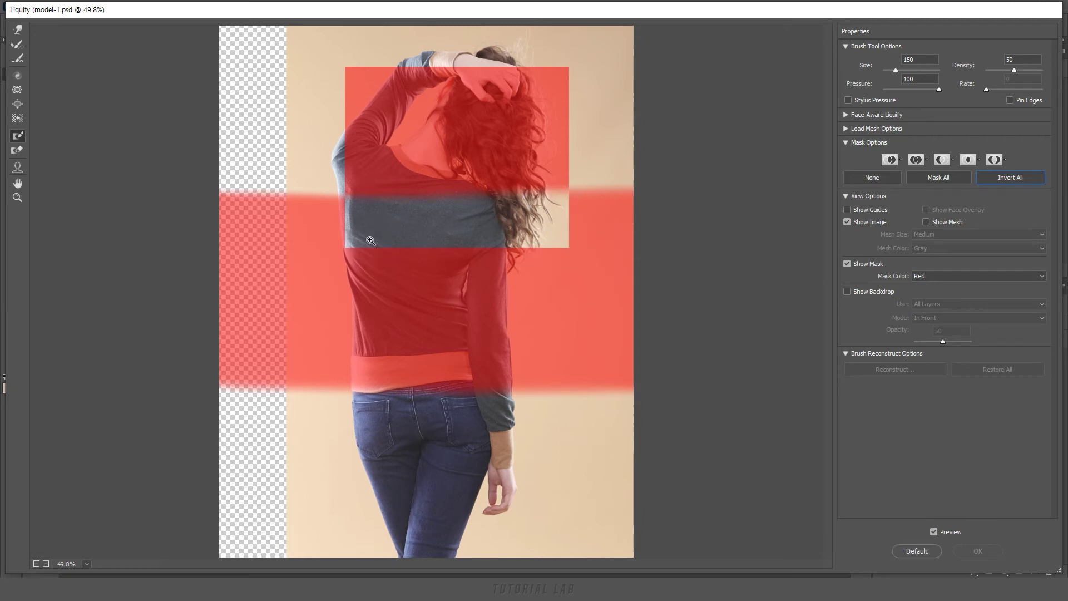
click(996, 160)
click(1007, 199)
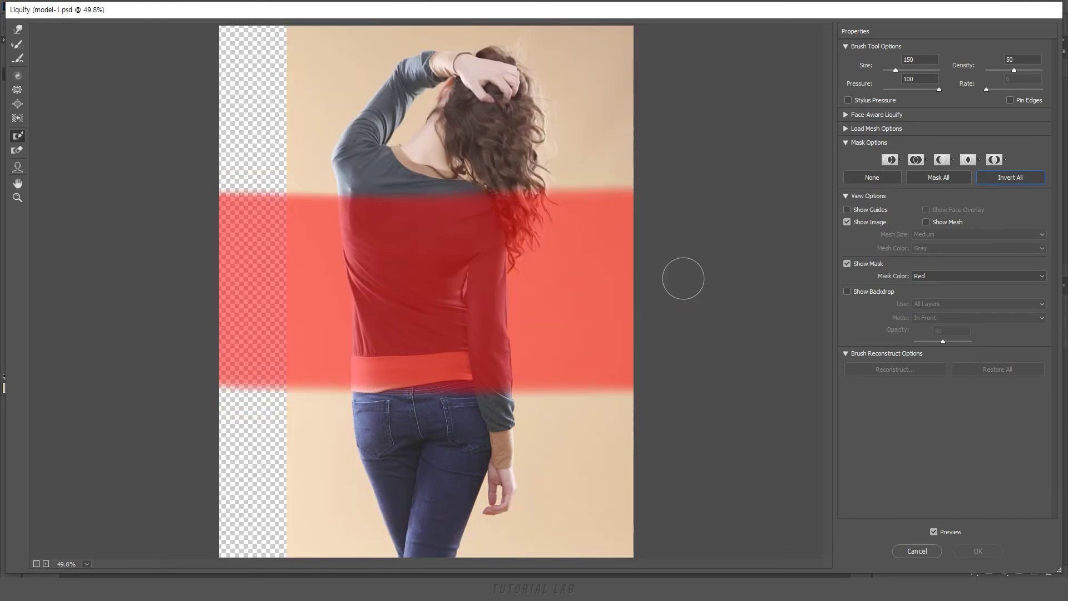
click(1006, 163)
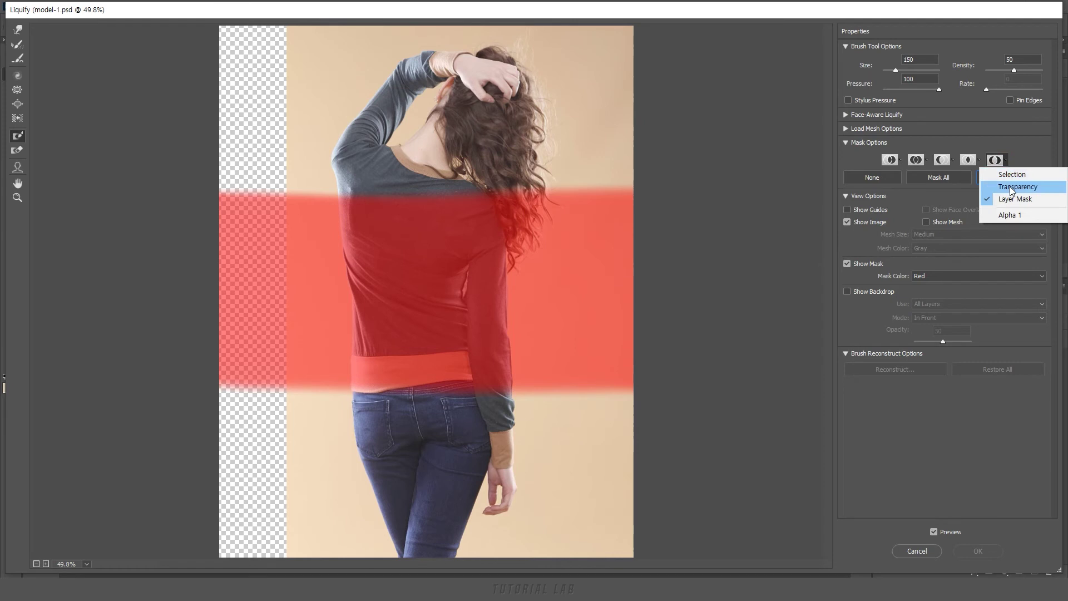
click(1010, 186)
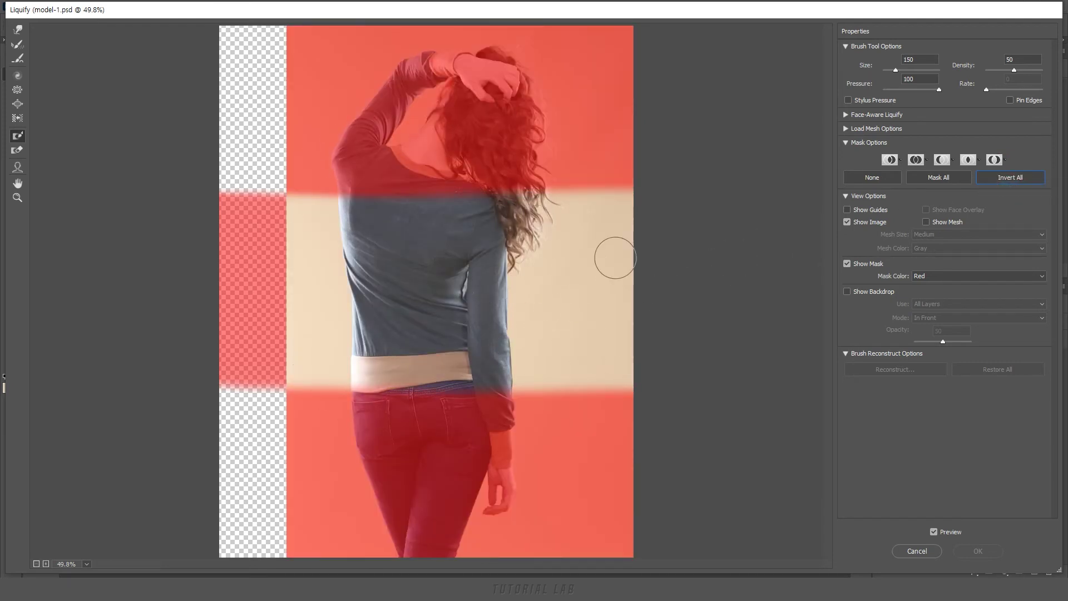
click(873, 178)
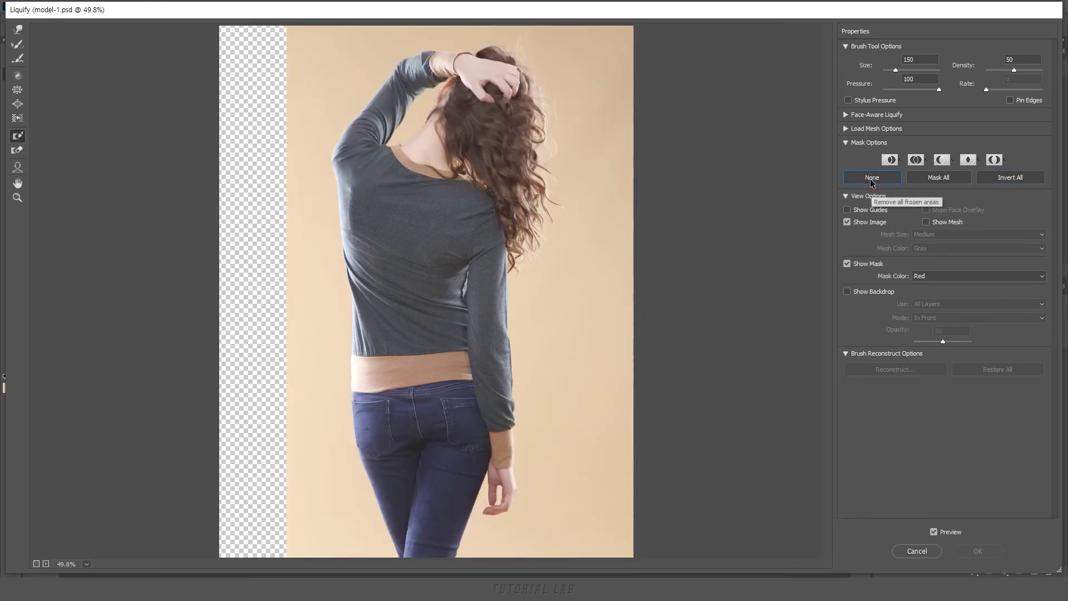
Turn on Show Mesh at Large size in Green, and select Forward Warp.
click(926, 222)
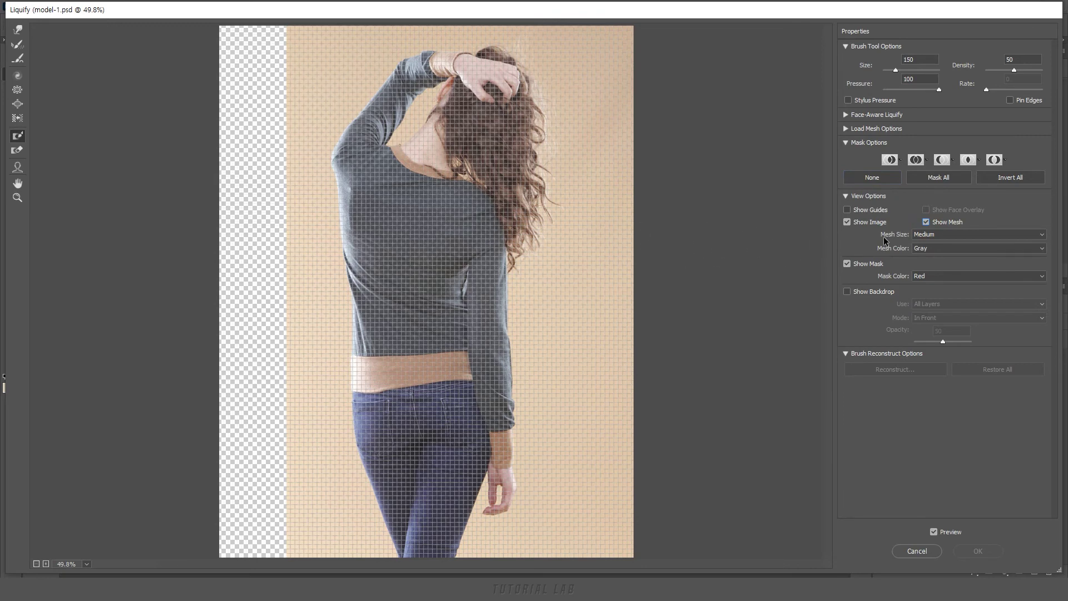
click(933, 235)
click(921, 261)
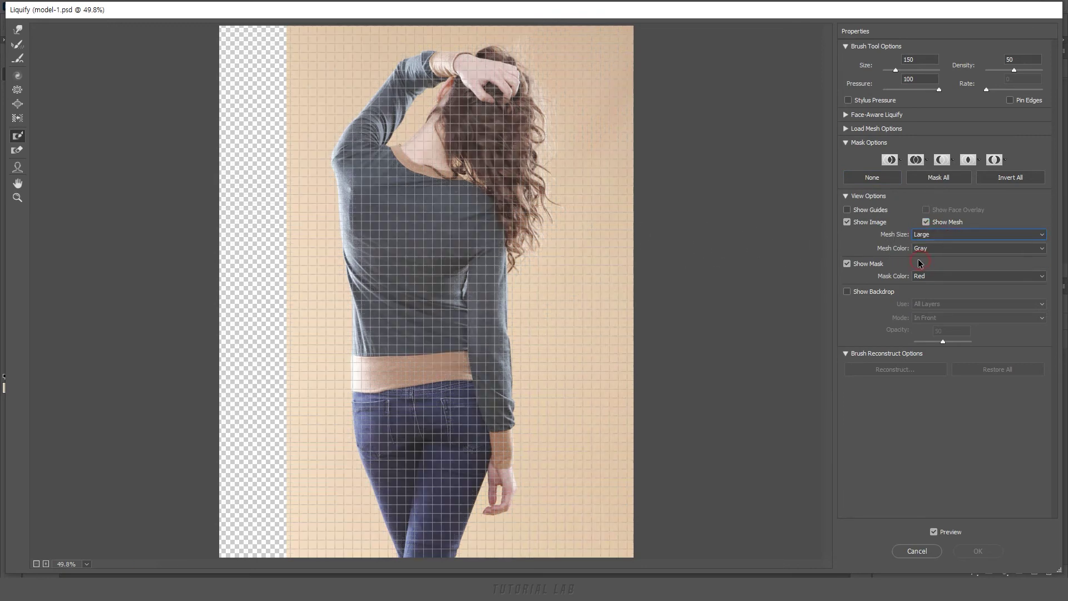
click(929, 248)
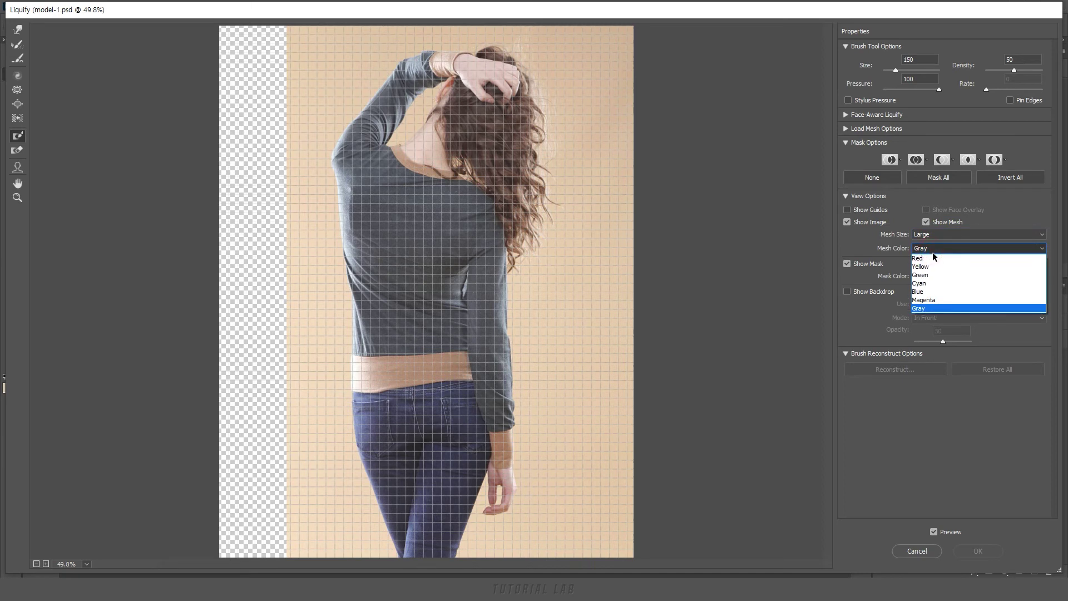
click(932, 275)
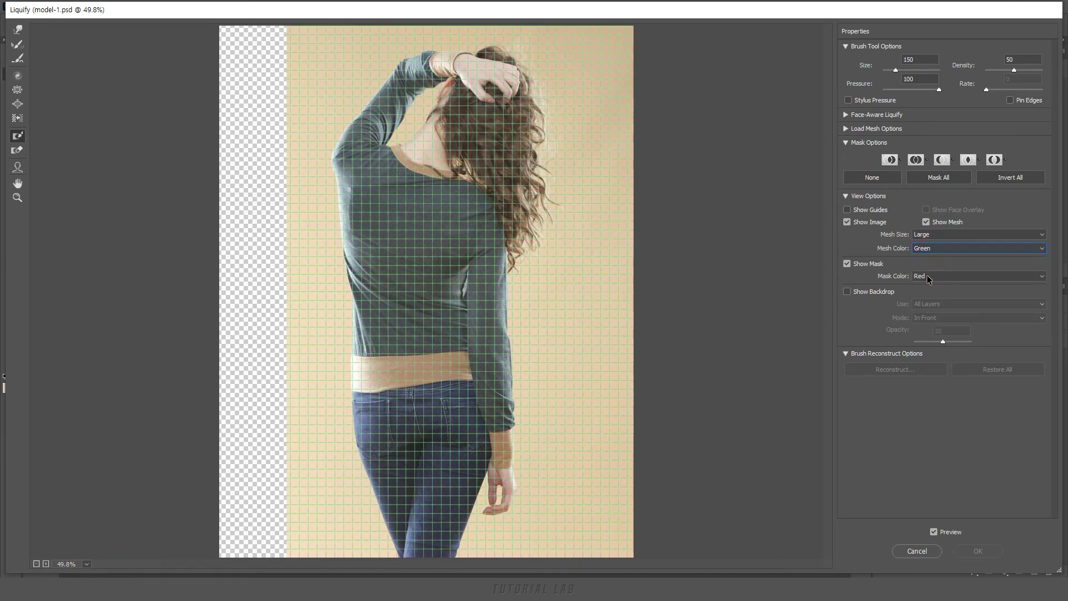
click(23, 31)
Raise the Forward Warp brush to 600 and push the hair and upper back right and down.
key(bracketright)
key(bracketright)
key(bracketright)
drag(506, 188, 584, 192)
key(bracketright)
drag(453, 227, 559, 228)
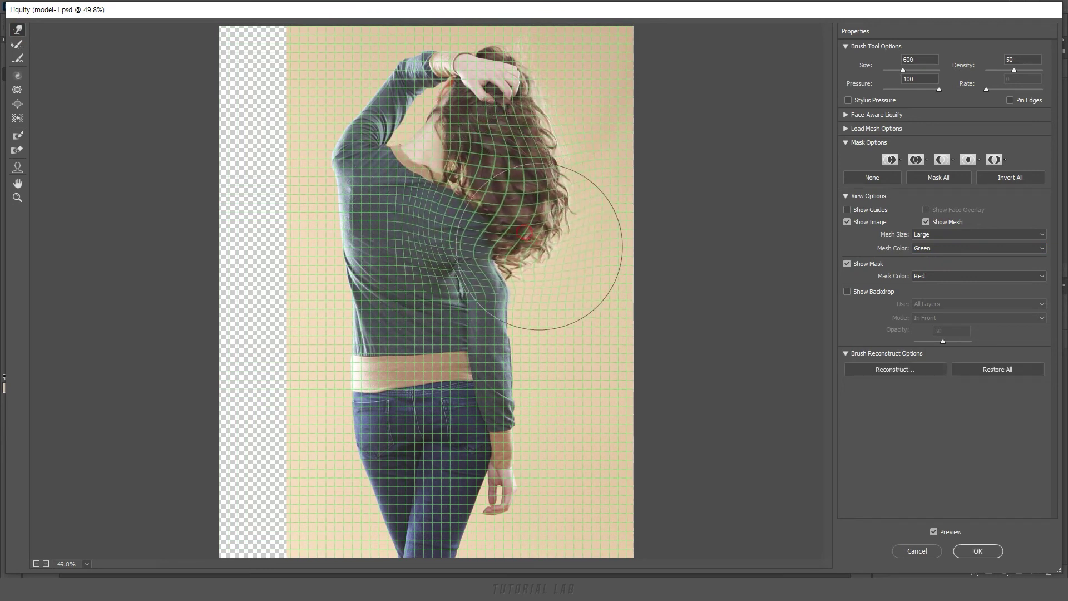
mouse_move(457, 170)
mouse_down()
mouse_move(442, 223)
mouse_move(537, 251)
mouse_move(584, 156)
mouse_move(561, 250)
mouse_move(594, 196)
mouse_move(585, 143)
mouse_move(512, 286)
mouse_move(517, 313)
mouse_move(608, 286)
mouse_move(579, 310)
mouse_move(554, 230)
mouse_move(541, 231)
mouse_up()
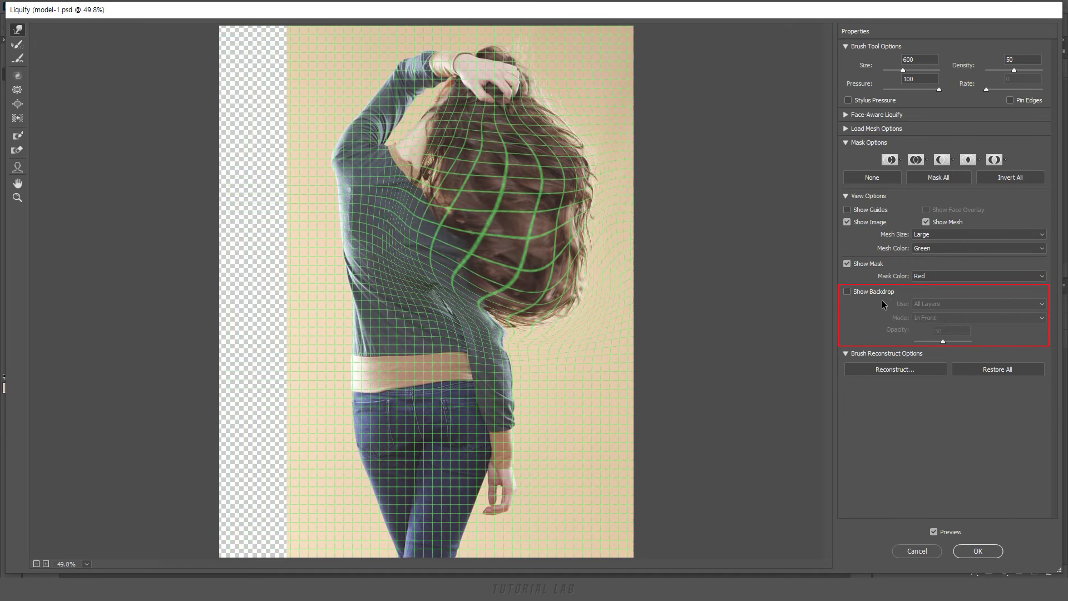
Cancel Liquify on model-1, then open Filter > Liquify on model-2.psd.
click(919, 551)
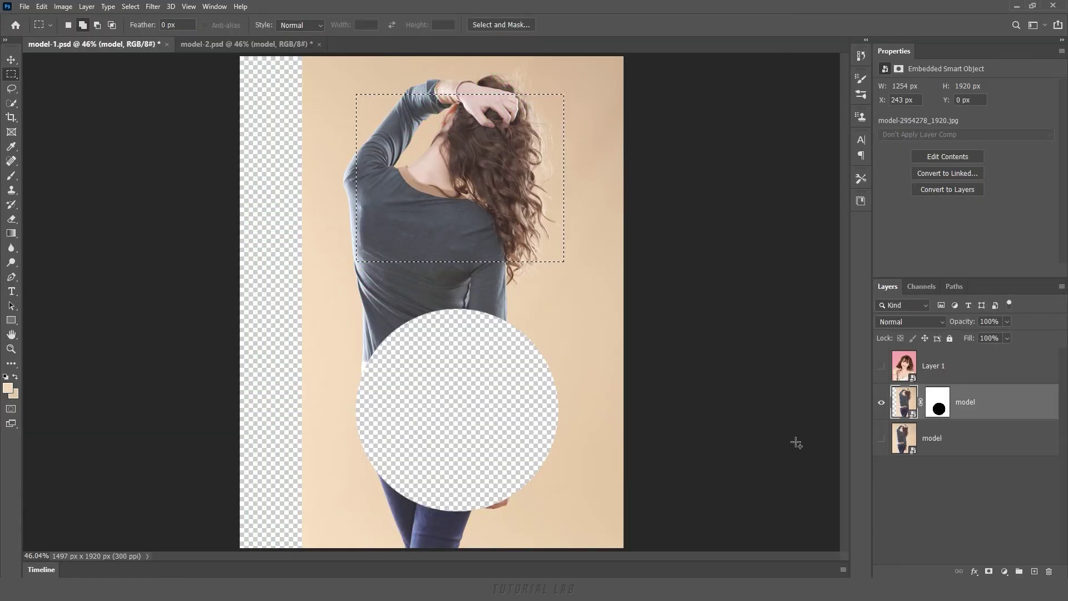
click(247, 44)
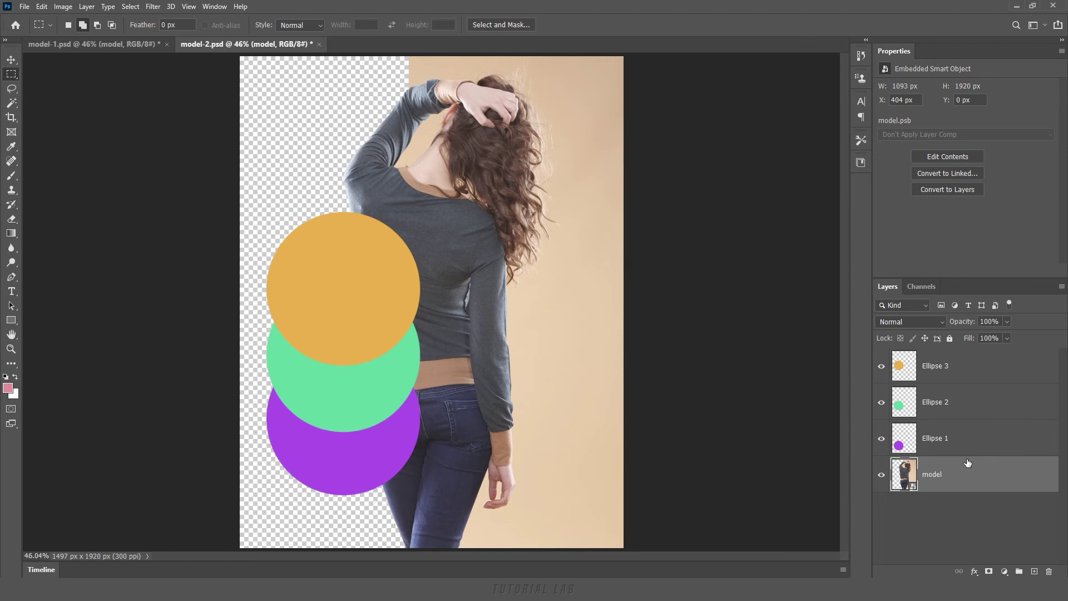
click(153, 6)
click(188, 98)
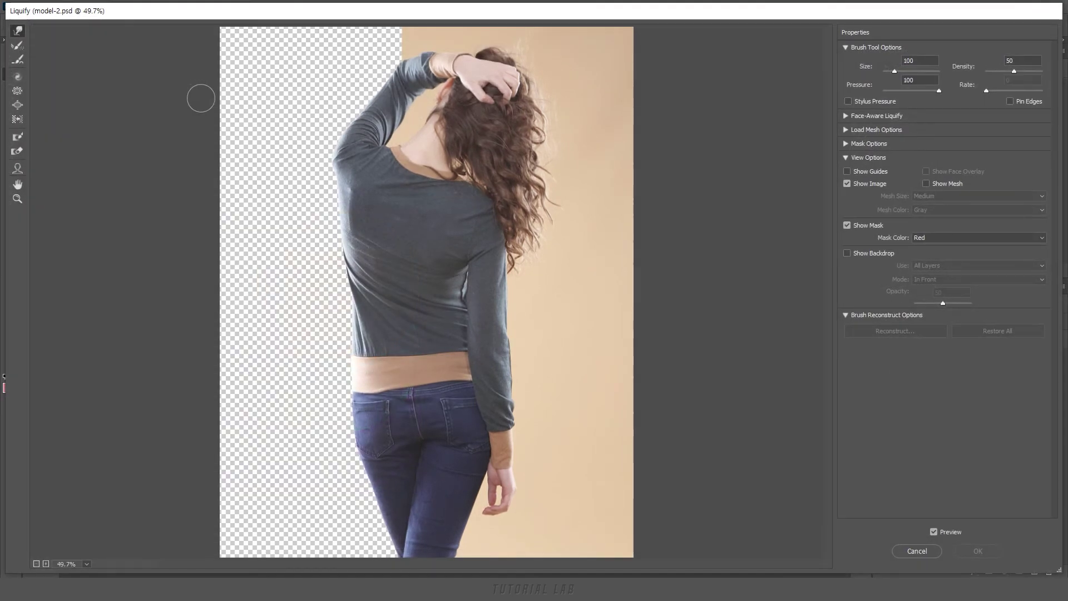
Turn on Show Backdrop and set it to the model layer at full opacity.
click(846, 253)
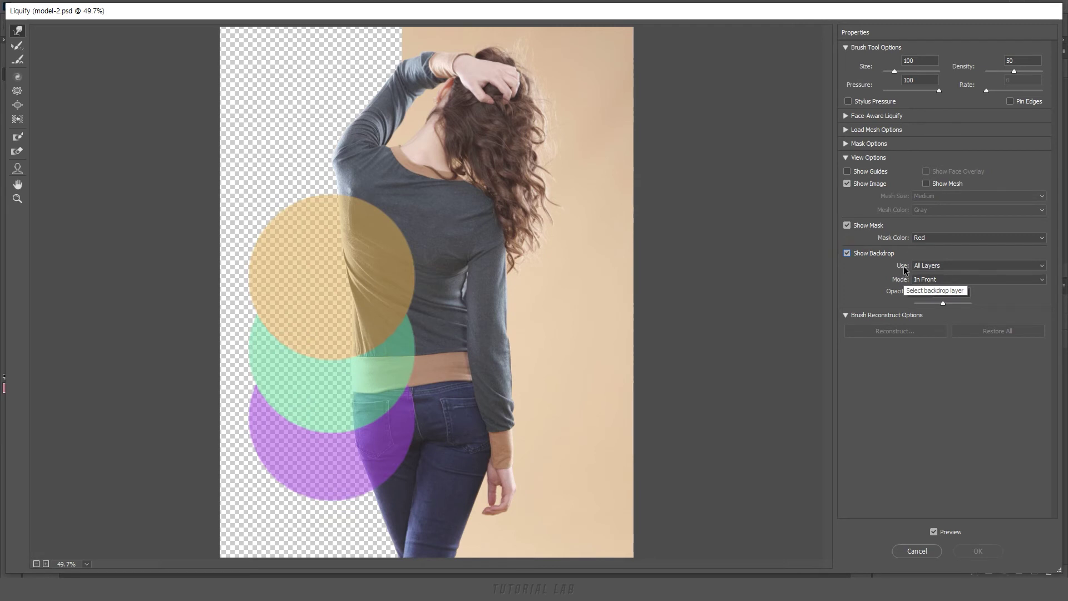
click(939, 266)
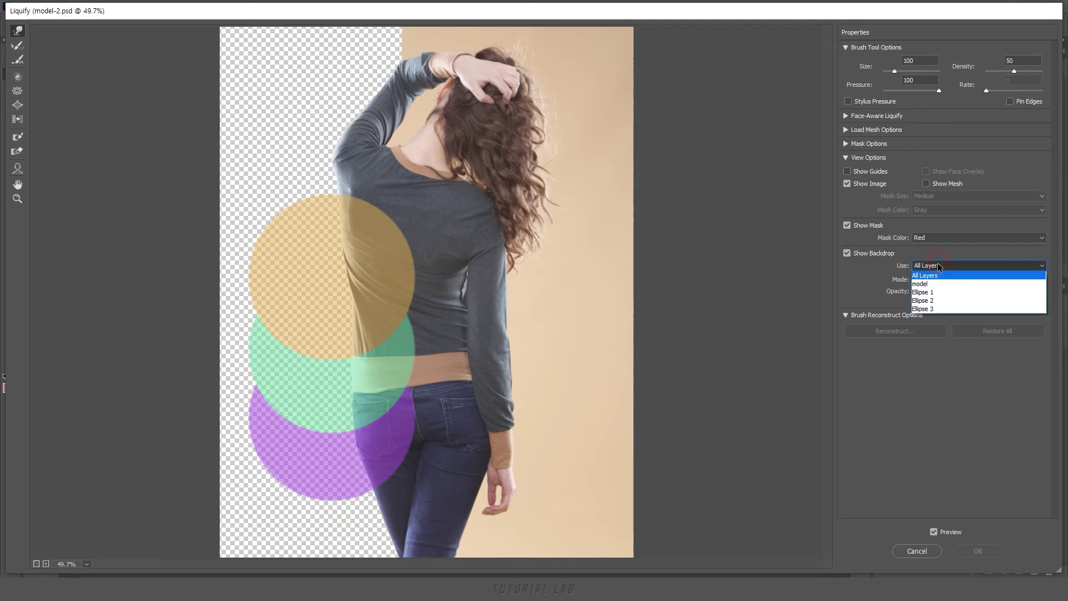
click(928, 277)
mouse_move(942, 303)
mouse_down()
mouse_move(982, 305)
mouse_move(907, 309)
mouse_up()
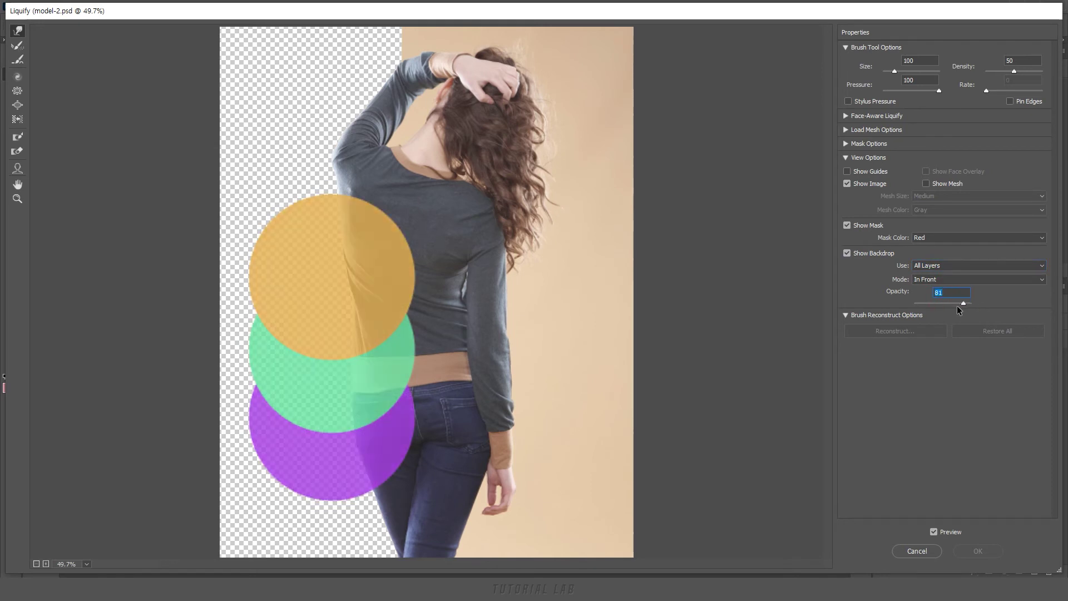
drag(911, 309, 973, 306)
click(933, 268)
click(922, 284)
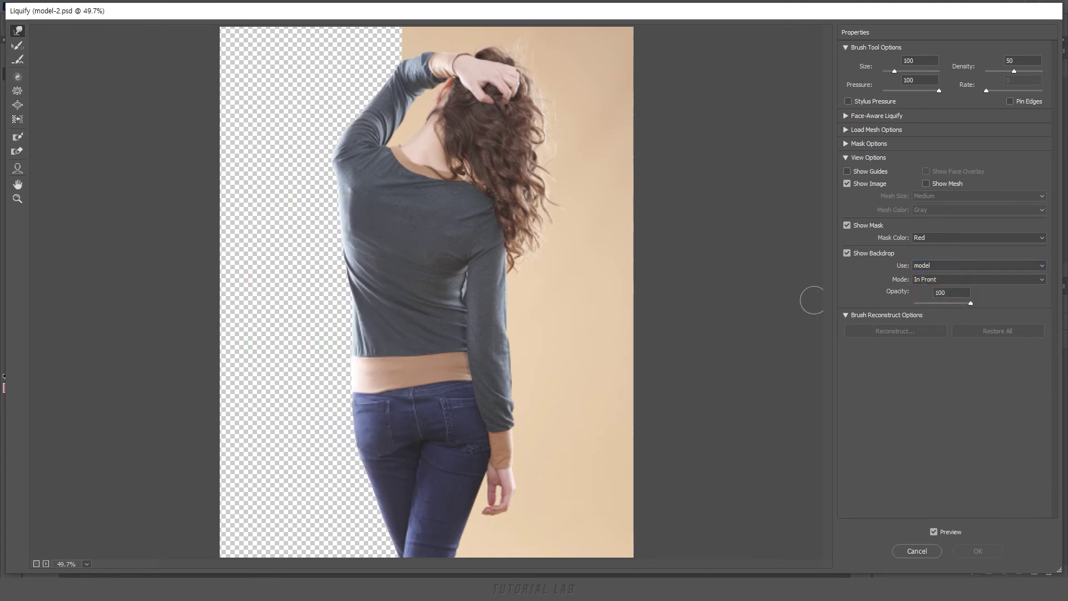
Enlarge the warp brush to 250 and dismiss the backdrop settings warning.
key(bracketright)
key(bracketright)
key(bracketright)
click(362, 295)
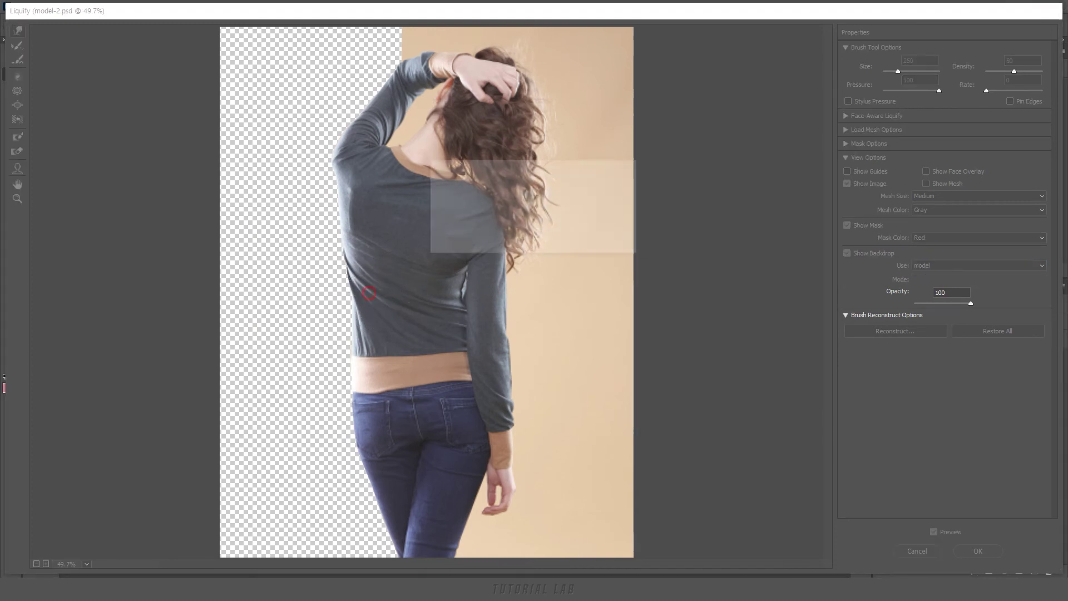
click(611, 241)
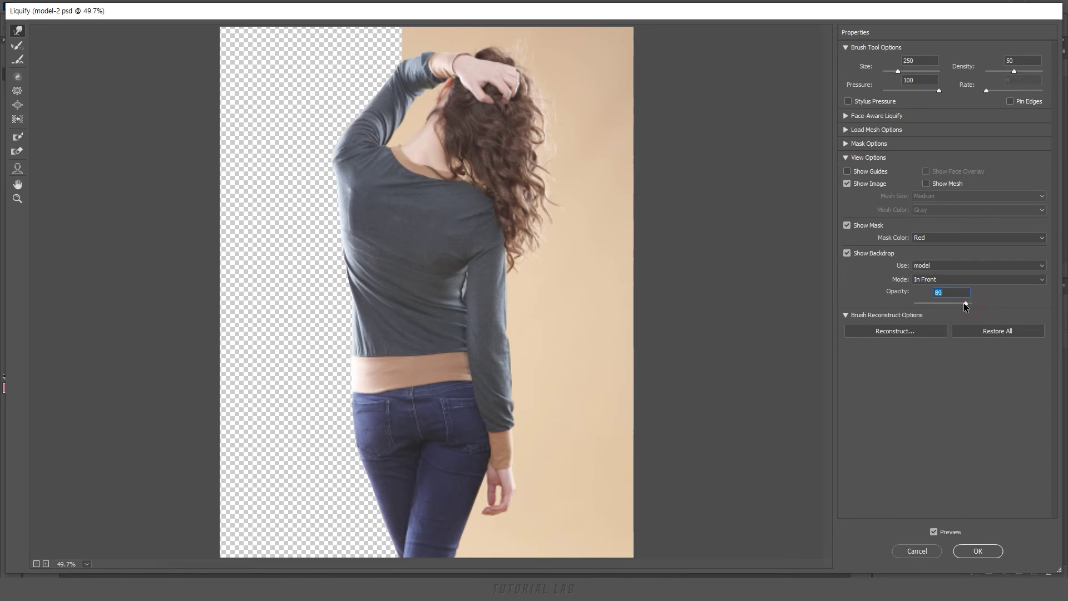
Warp the sweater's and jeans' left edges outward into wavy bulges.
drag(356, 276, 281, 305)
drag(354, 346, 287, 356)
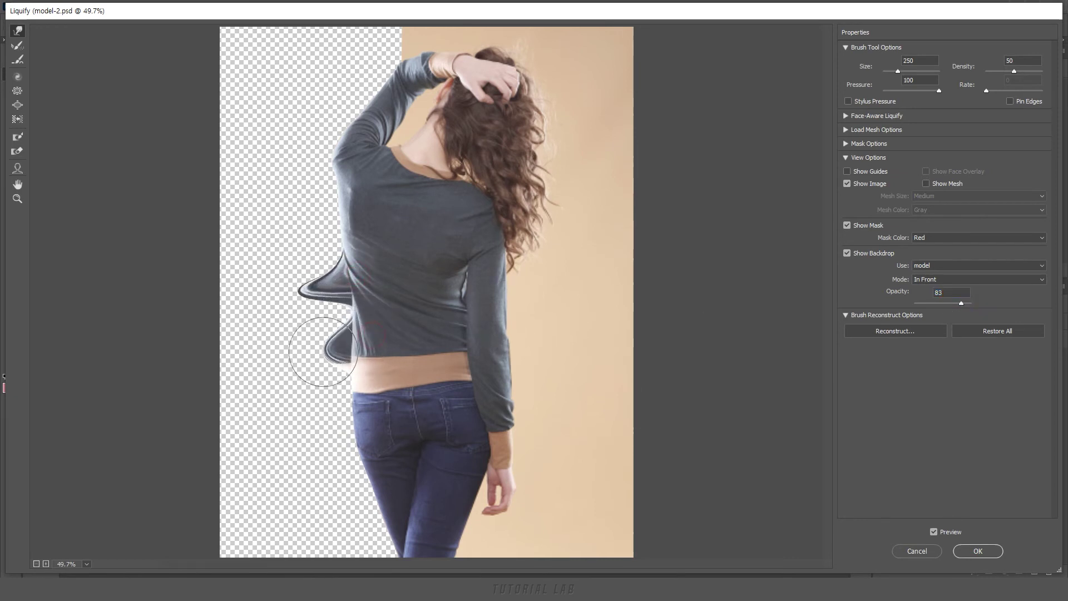
drag(353, 412, 273, 417)
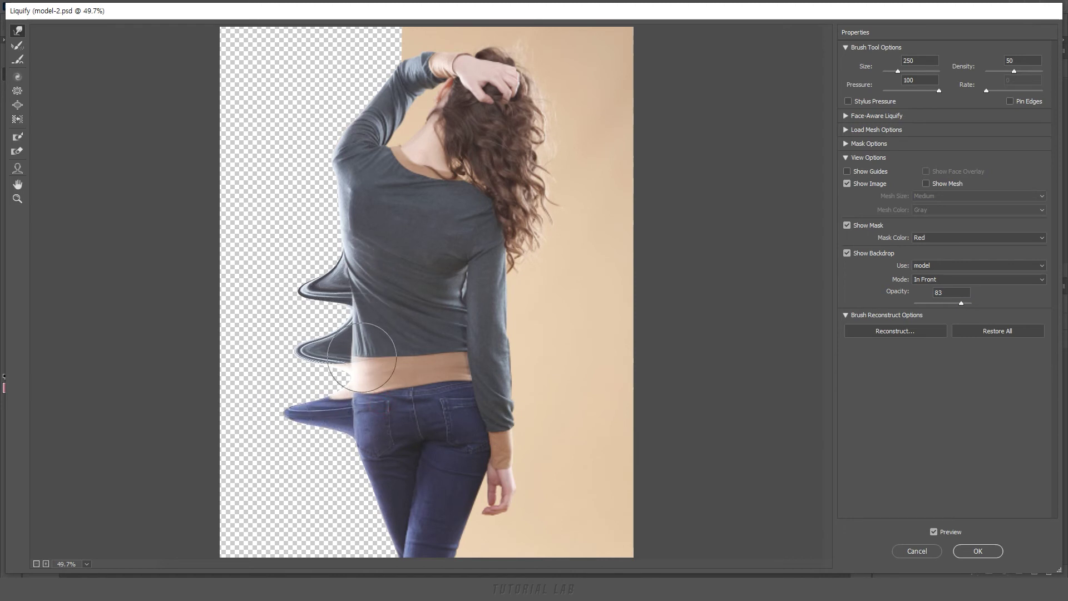
drag(354, 360, 350, 202)
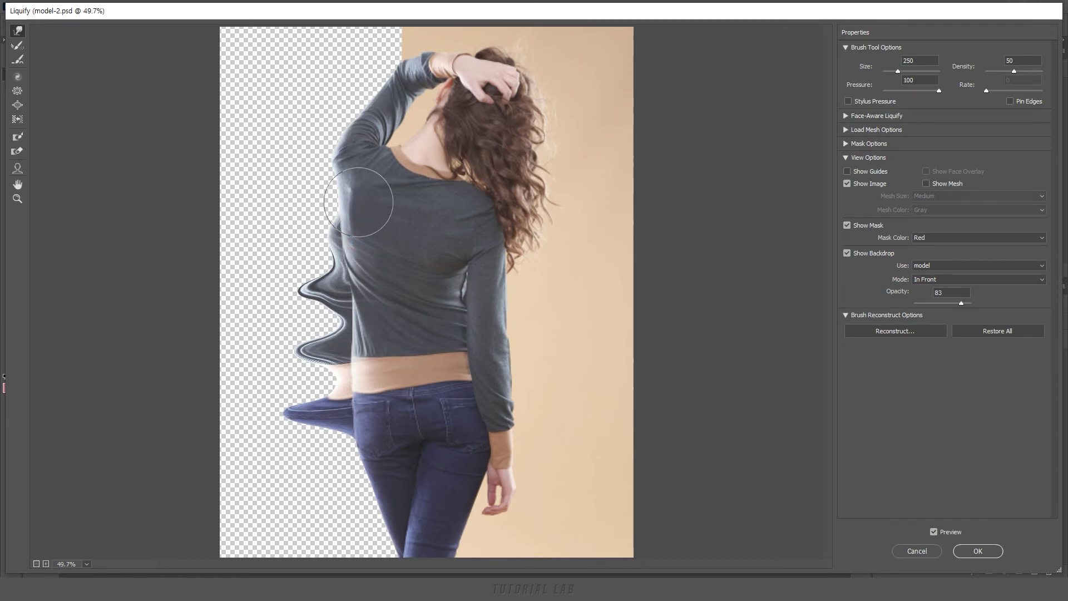
drag(390, 440, 351, 448)
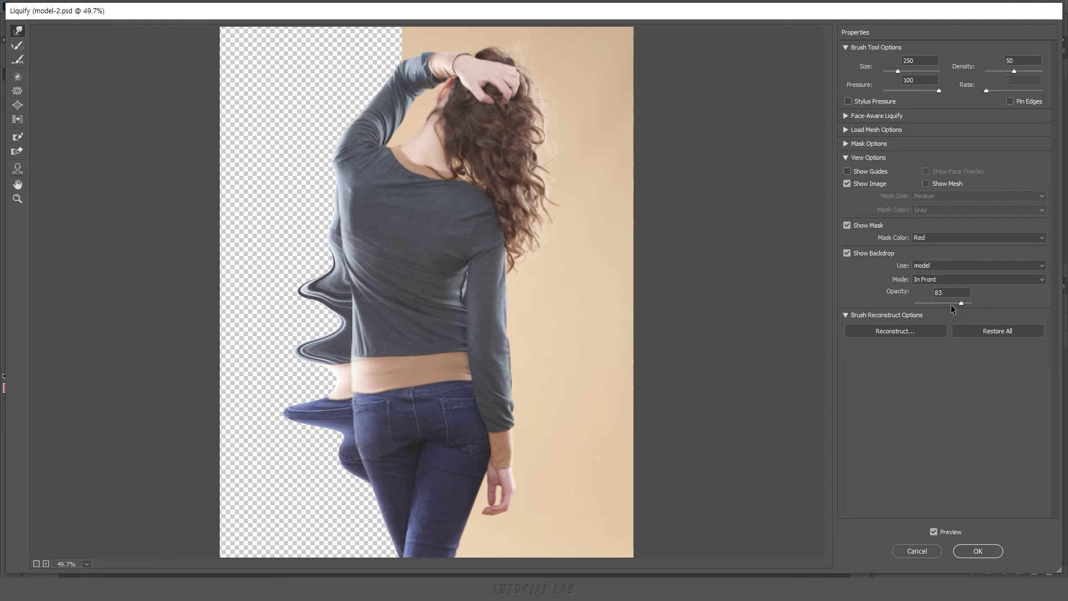
Switch the backdrop through Ellipse 1 and Ellipse 2, ending on the orange Ellipse 3.
mouse_move(961, 305)
mouse_down()
mouse_move(903, 303)
mouse_move(983, 306)
mouse_up()
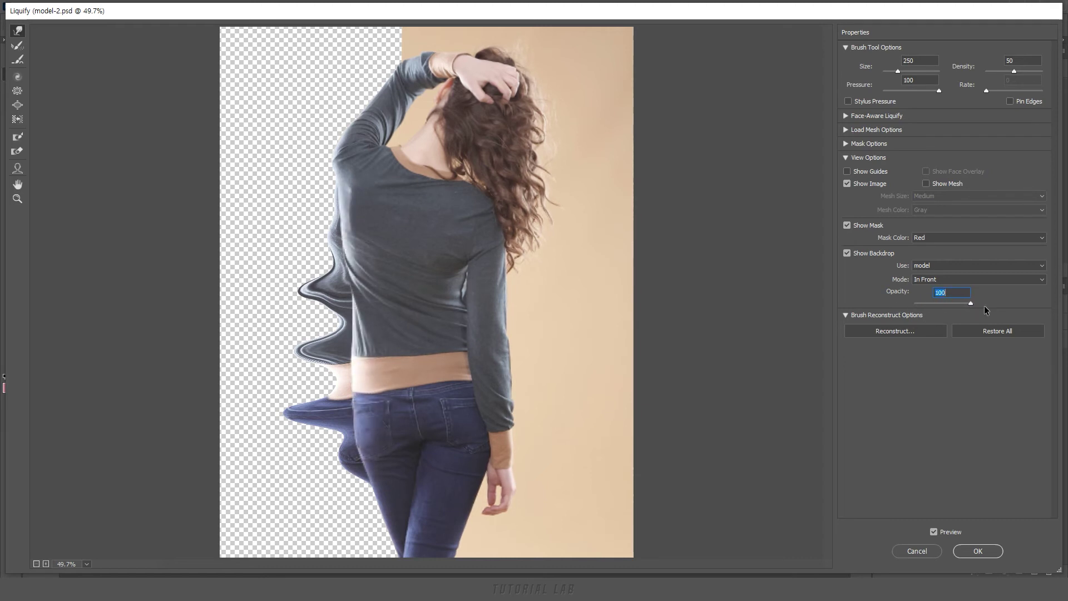
click(926, 271)
click(933, 298)
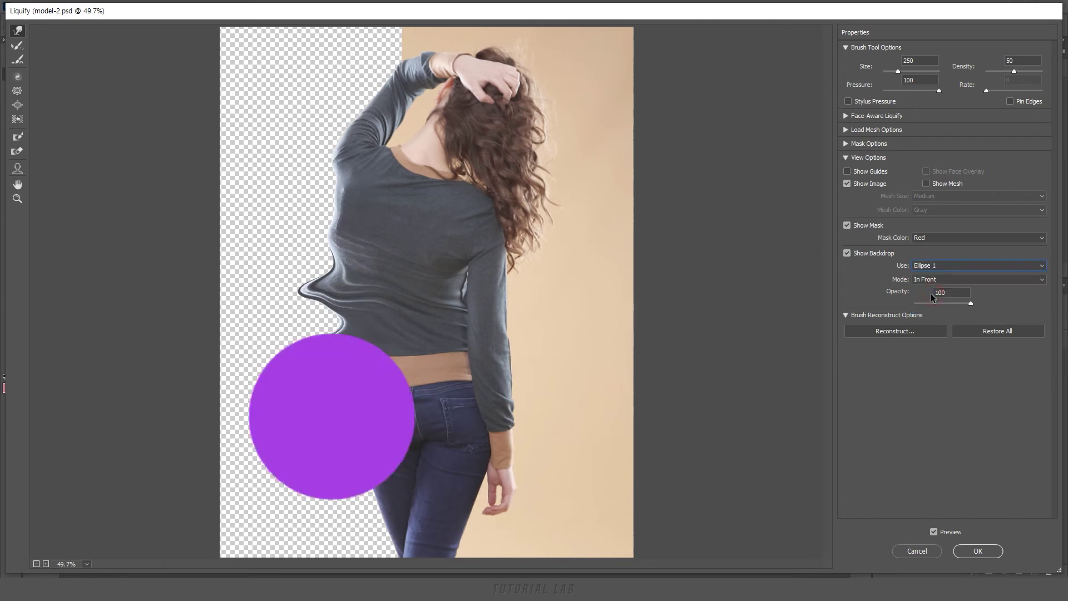
mouse_move(968, 305)
mouse_down()
mouse_move(914, 306)
mouse_move(987, 306)
mouse_up()
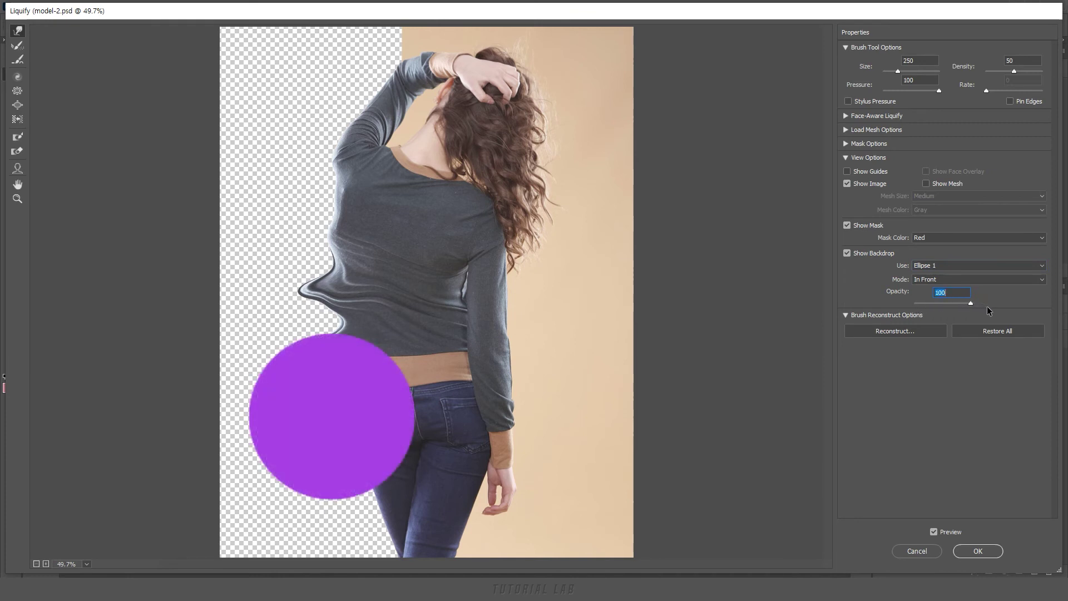
click(947, 267)
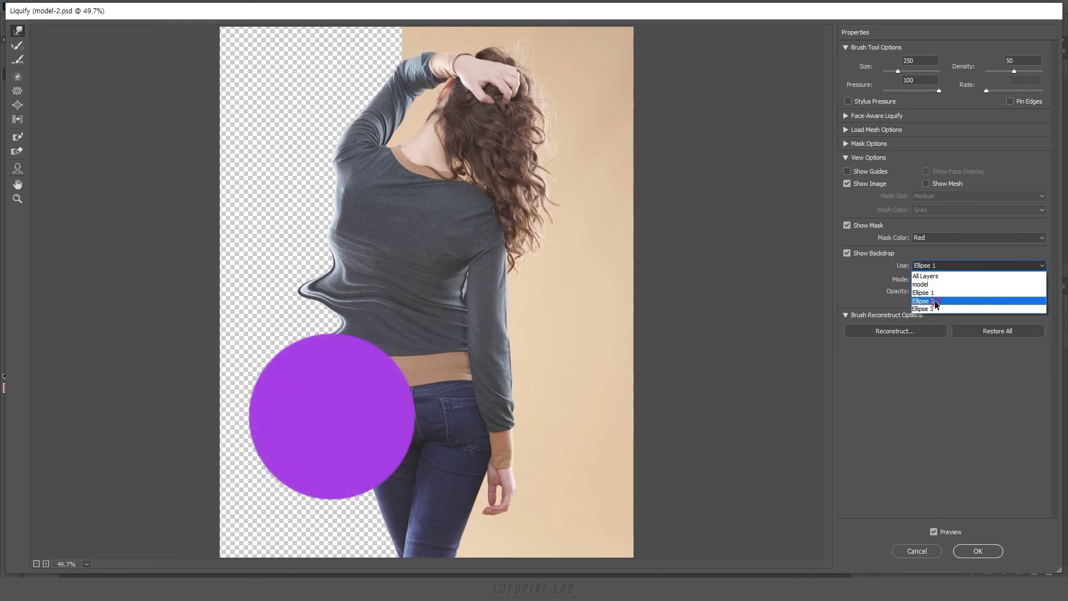
click(935, 300)
click(946, 266)
click(934, 310)
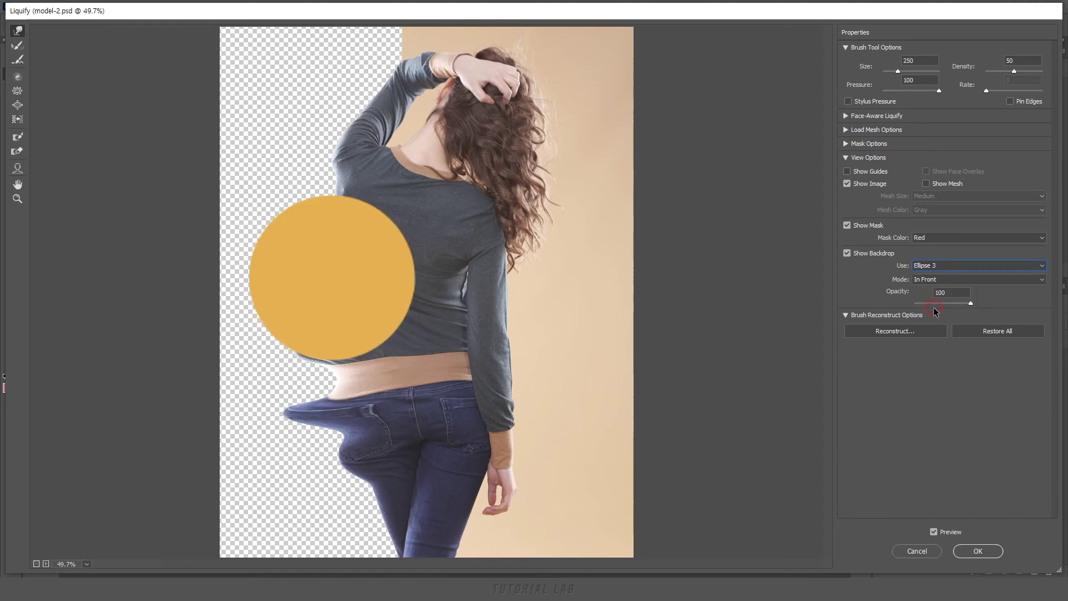
Try backdrop Mode In Front, then Behind, fading the model out and back in.
click(927, 283)
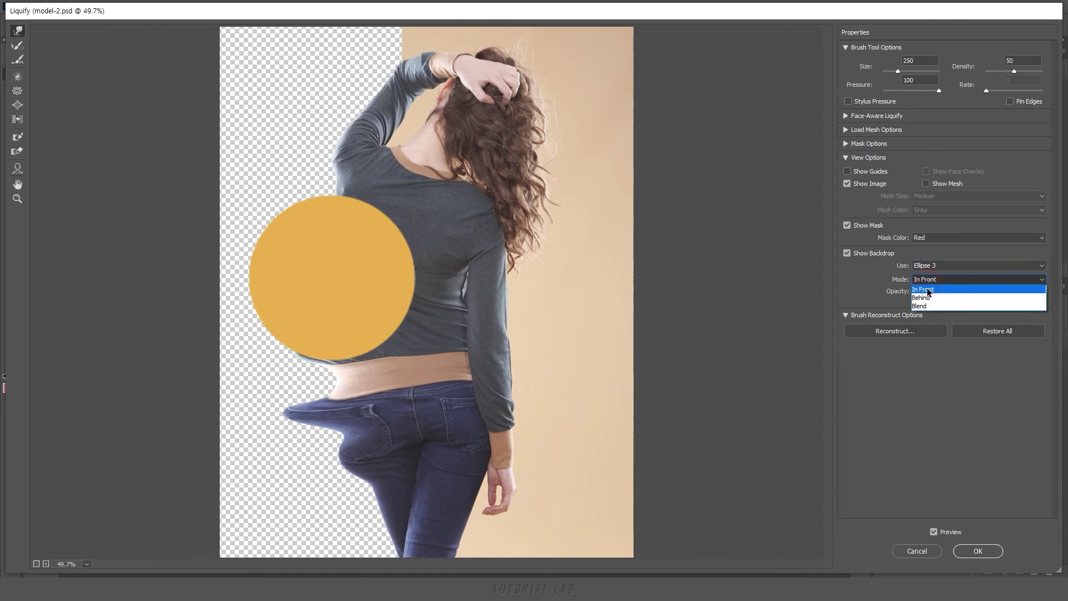
click(928, 290)
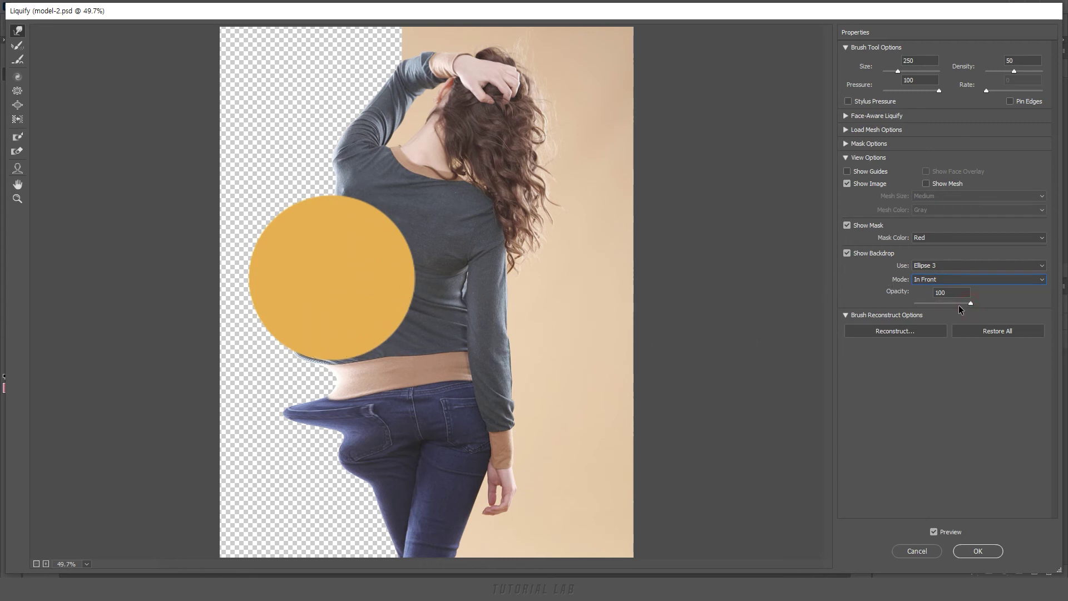
mouse_move(969, 305)
mouse_down()
mouse_move(912, 306)
mouse_move(971, 304)
mouse_up()
click(934, 281)
click(926, 300)
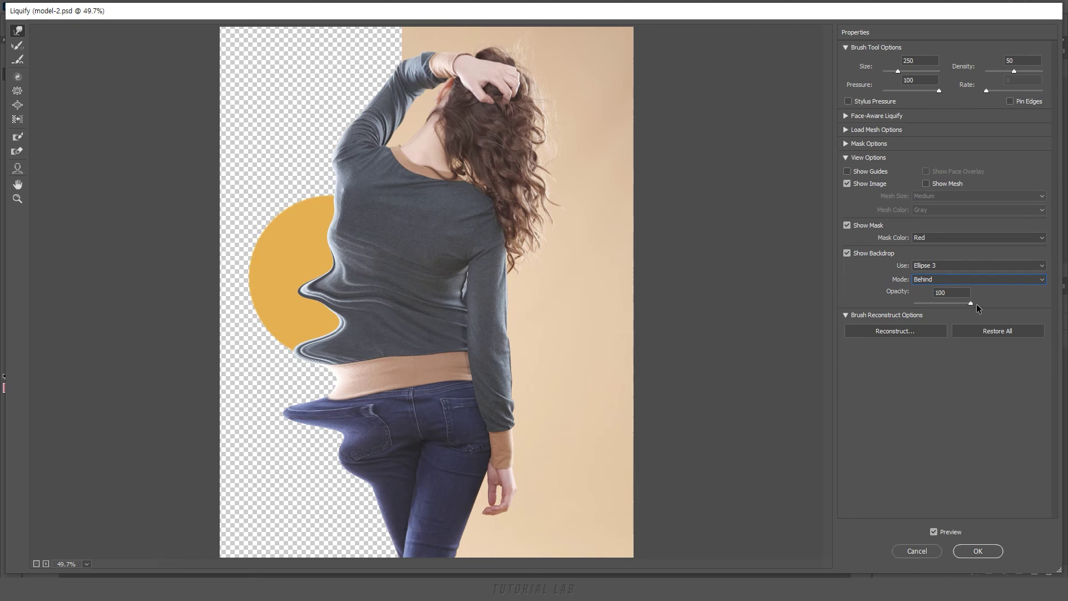
drag(971, 304, 904, 303)
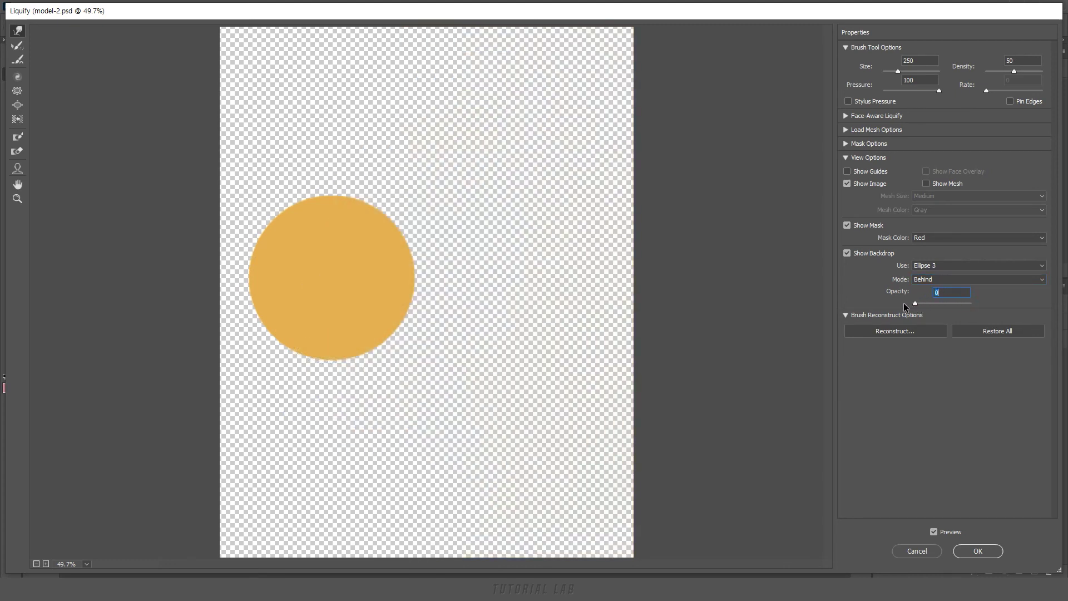
drag(908, 304, 973, 305)
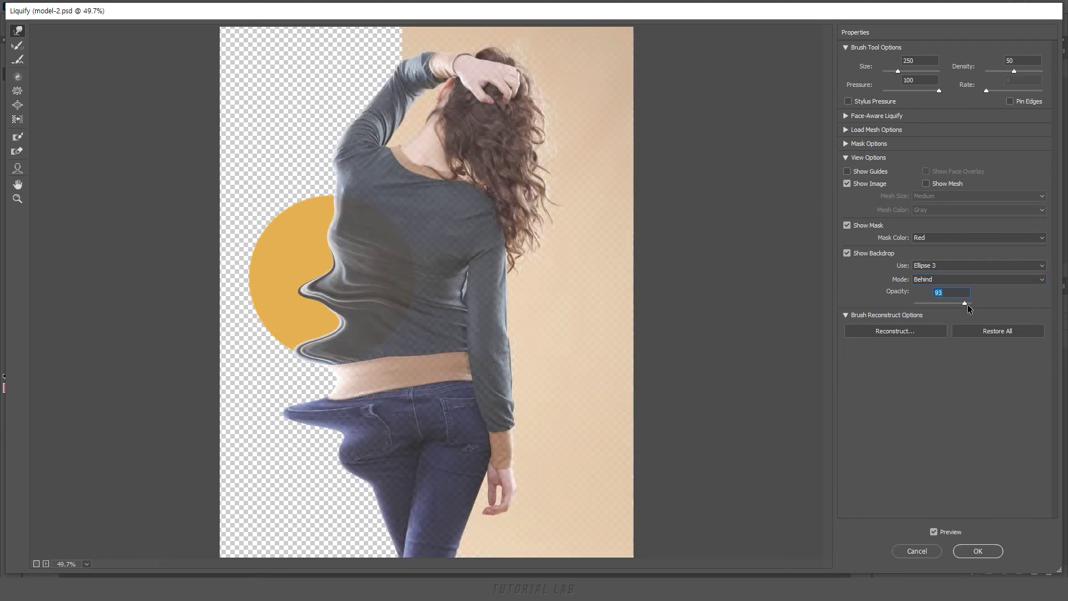
Blend the ellipse backdrop with the model at about 54%, then reset all Liquify distortions.
click(932, 279)
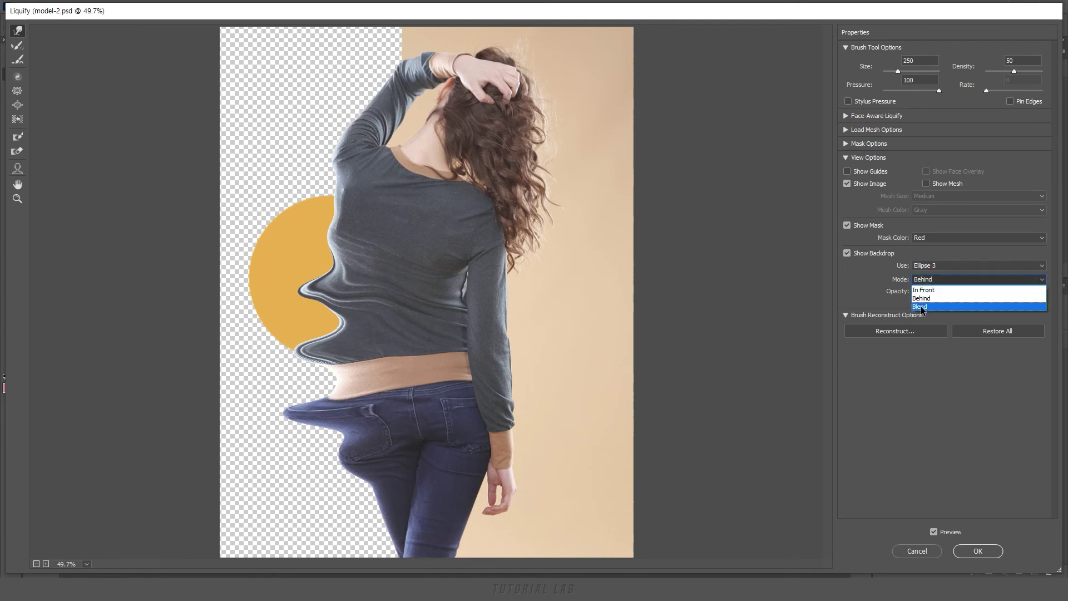
click(922, 308)
drag(972, 305, 940, 305)
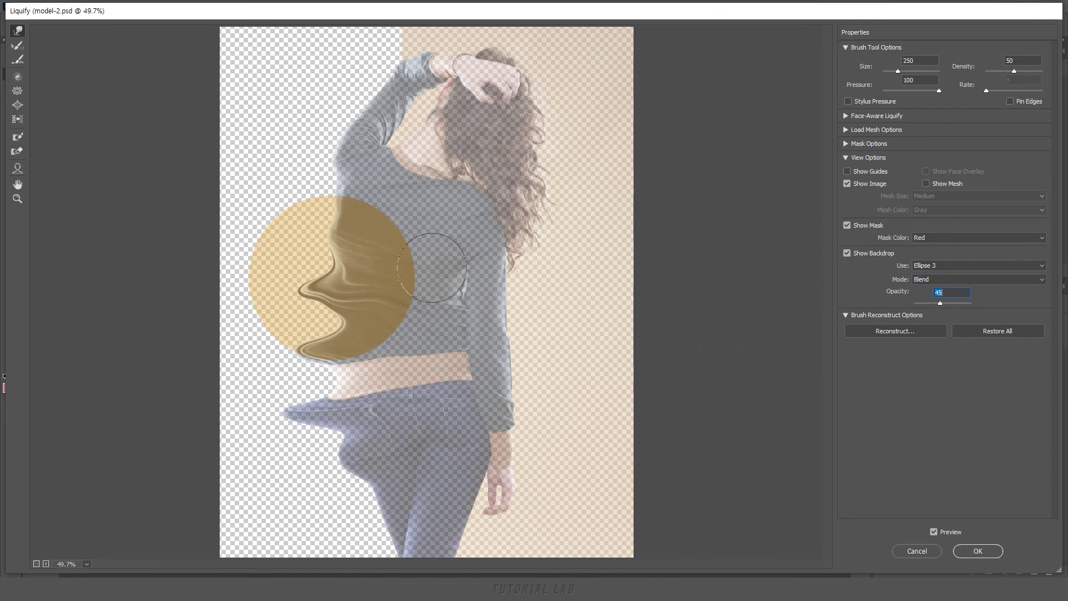
drag(940, 304, 915, 304)
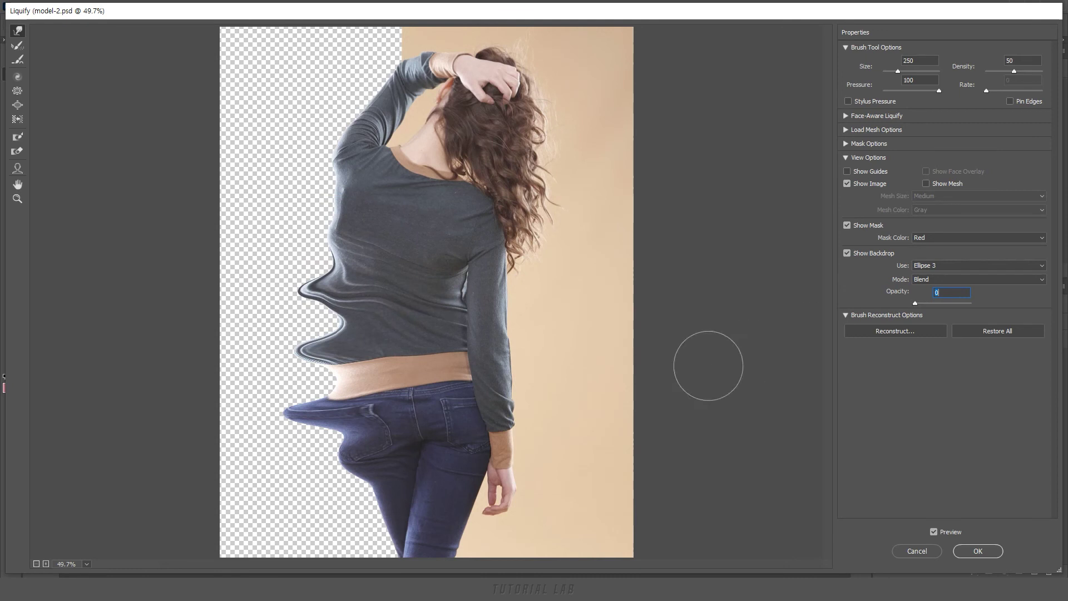
drag(915, 304, 970, 304)
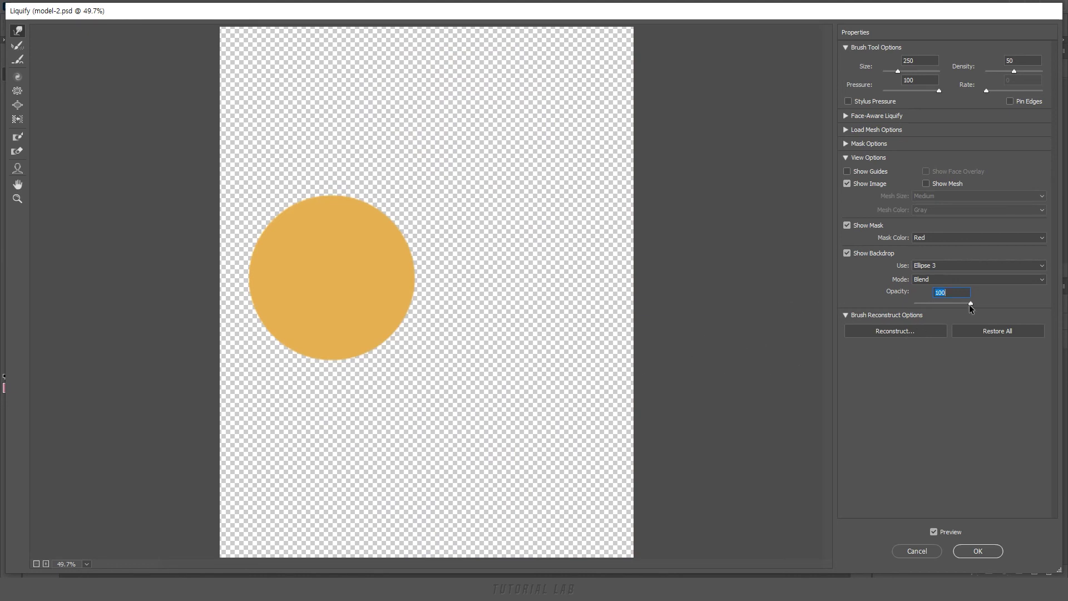
drag(971, 304, 946, 304)
key(ctrl)
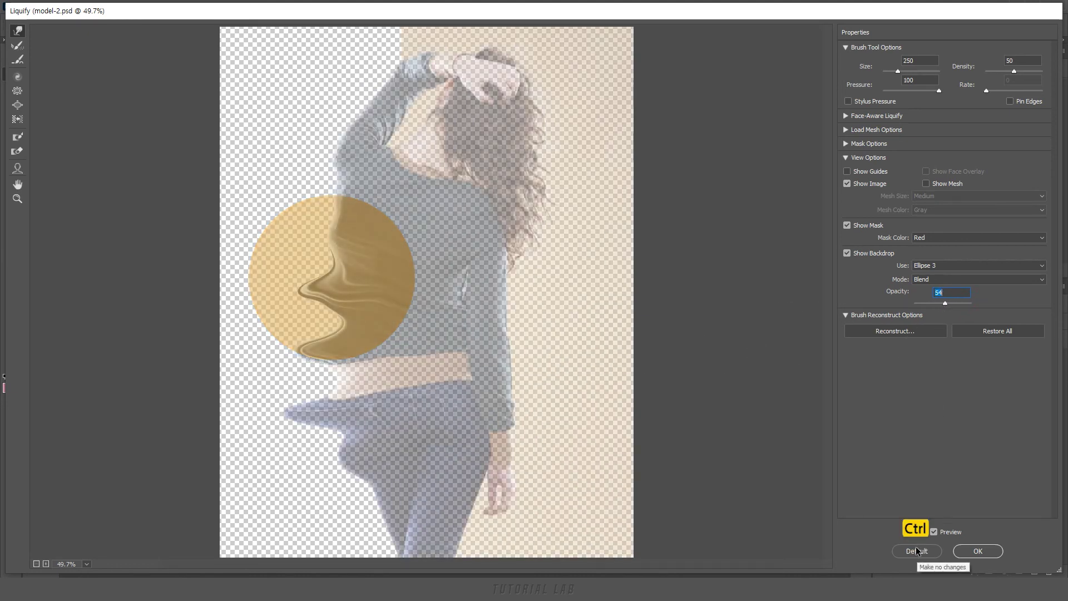
ctrl+click(914, 551)
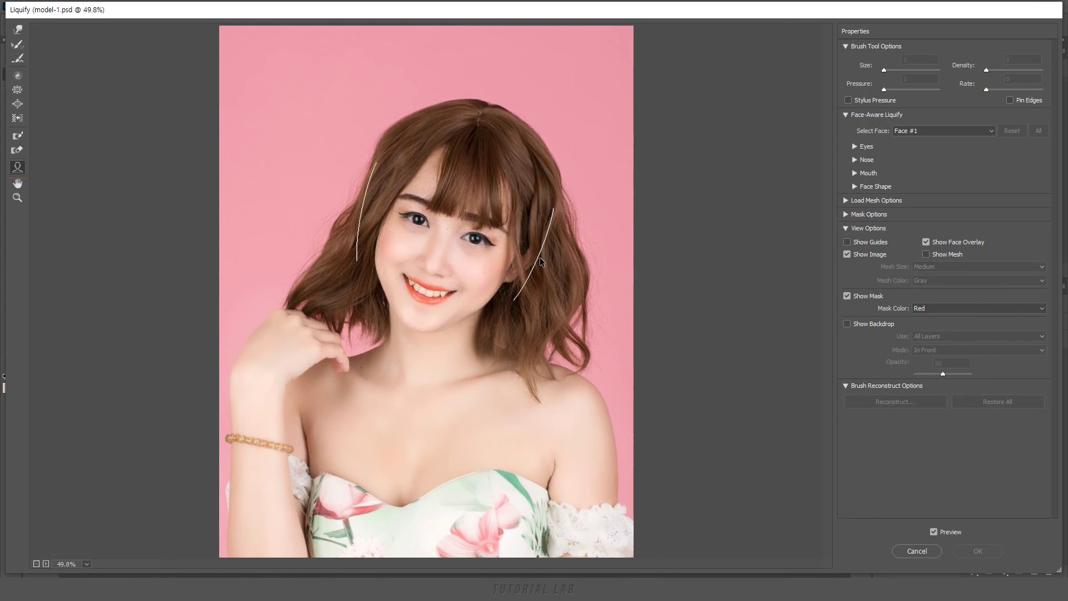
Zoom the portrait's face to 100% and raise the left eye with the Face Tool.
click(17, 197)
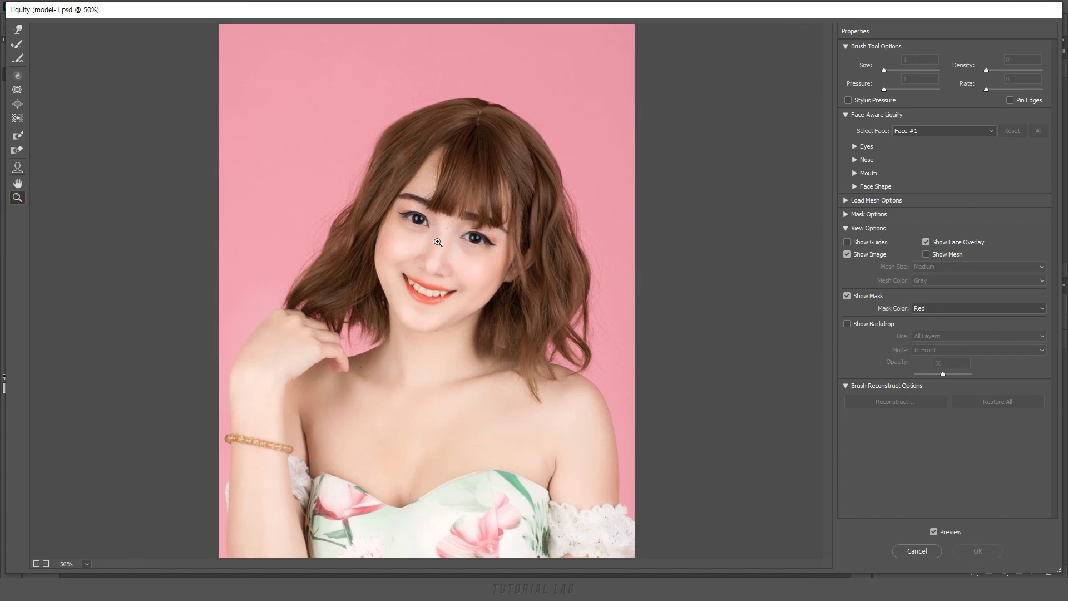
click(434, 237)
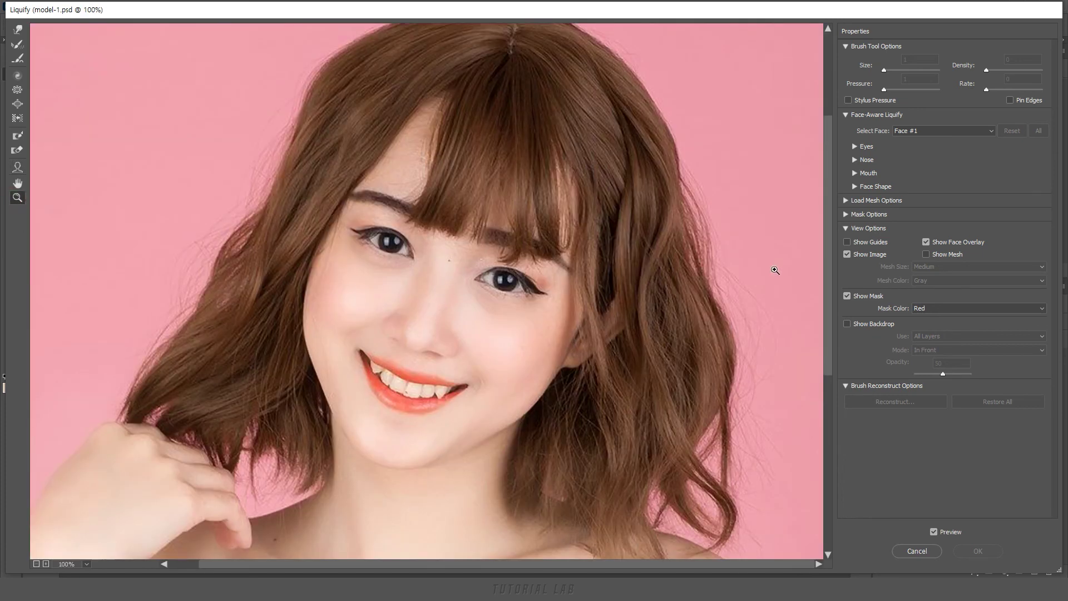
drag(826, 274, 833, 255)
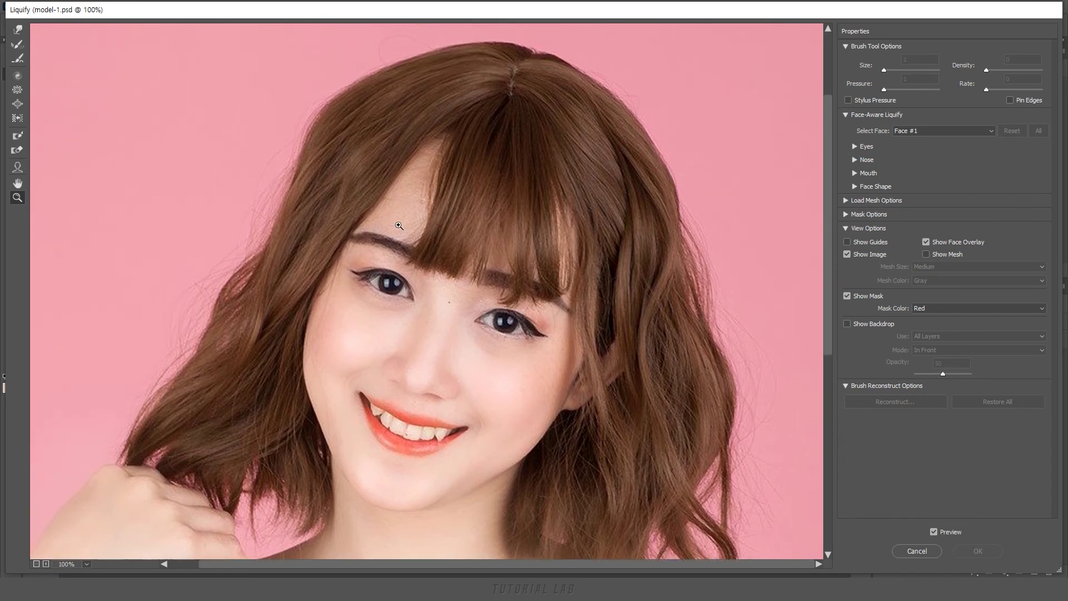
click(17, 167)
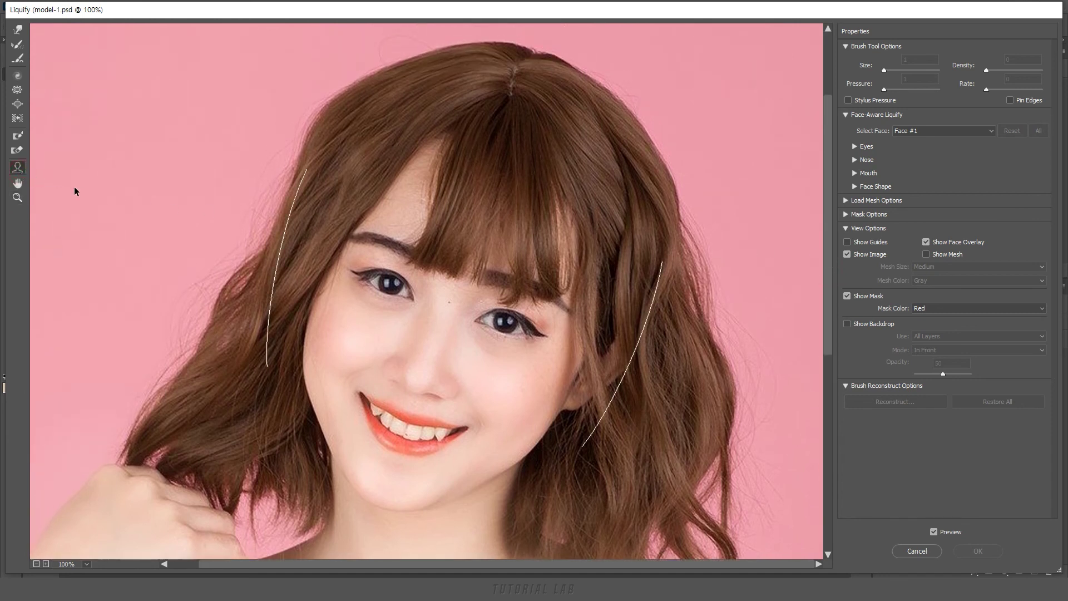
mouse_move(399, 269)
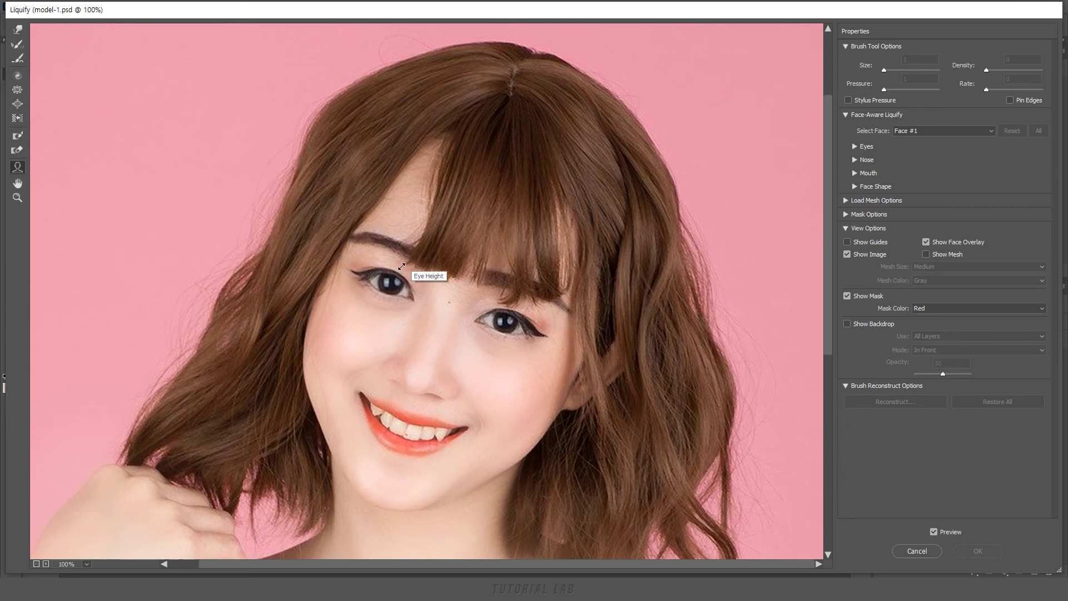
drag(402, 267, 398, 269)
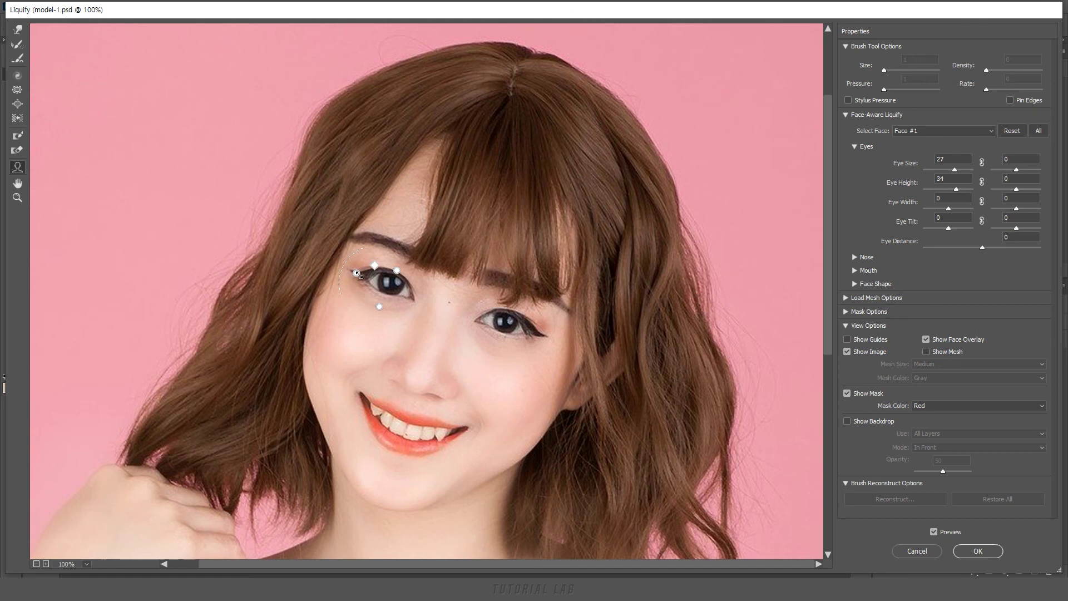
Widen the left eye, lift the nose, fill out the upper lip and narrow the mouth.
drag(355, 273, 339, 274)
mouse_move(420, 393)
mouse_down()
mouse_move(424, 370)
mouse_move(387, 383)
mouse_up()
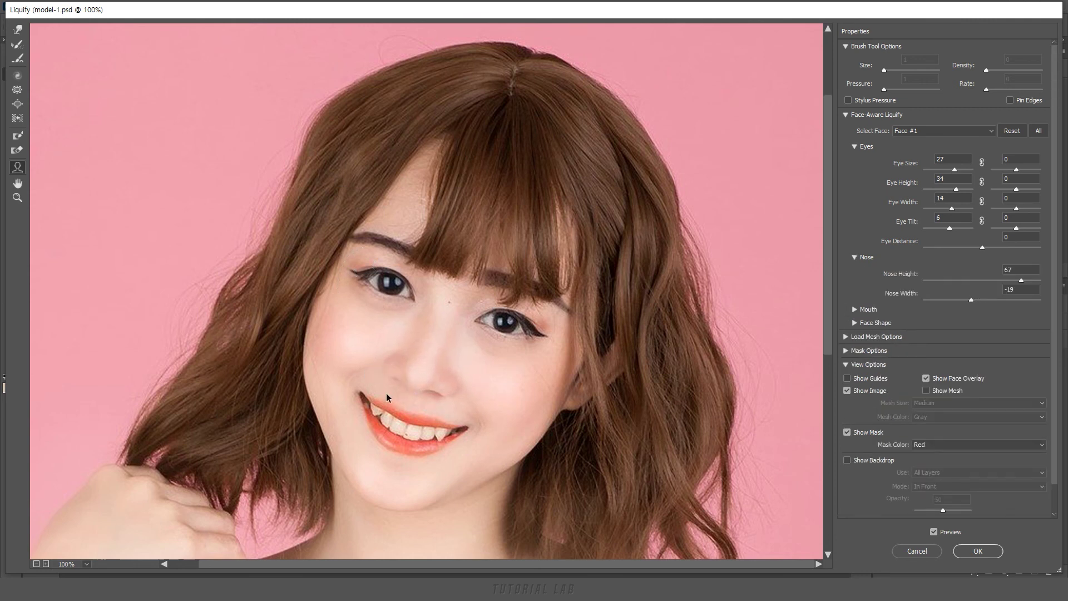
drag(410, 415, 424, 382)
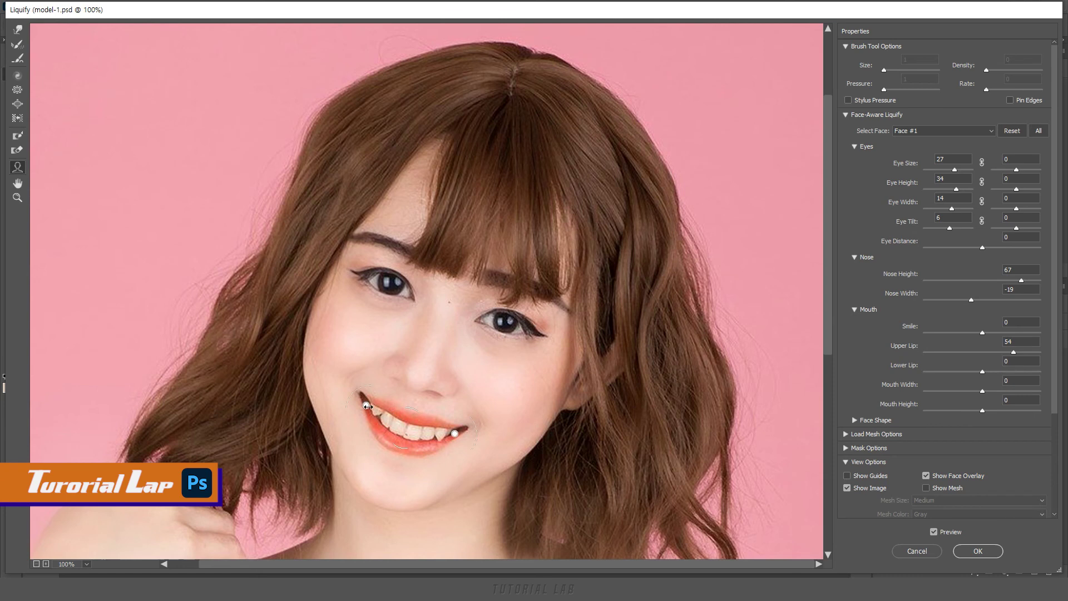
drag(362, 405, 366, 406)
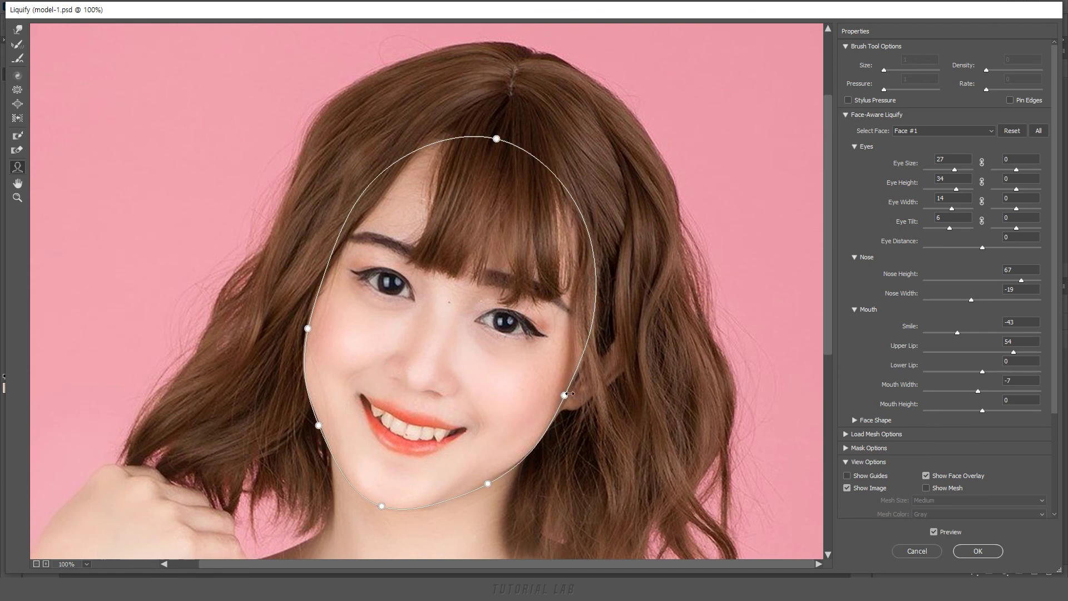
Narrow the face to -30, lengthen the chin to 75 and raise the forehead to 17.
drag(578, 390, 562, 393)
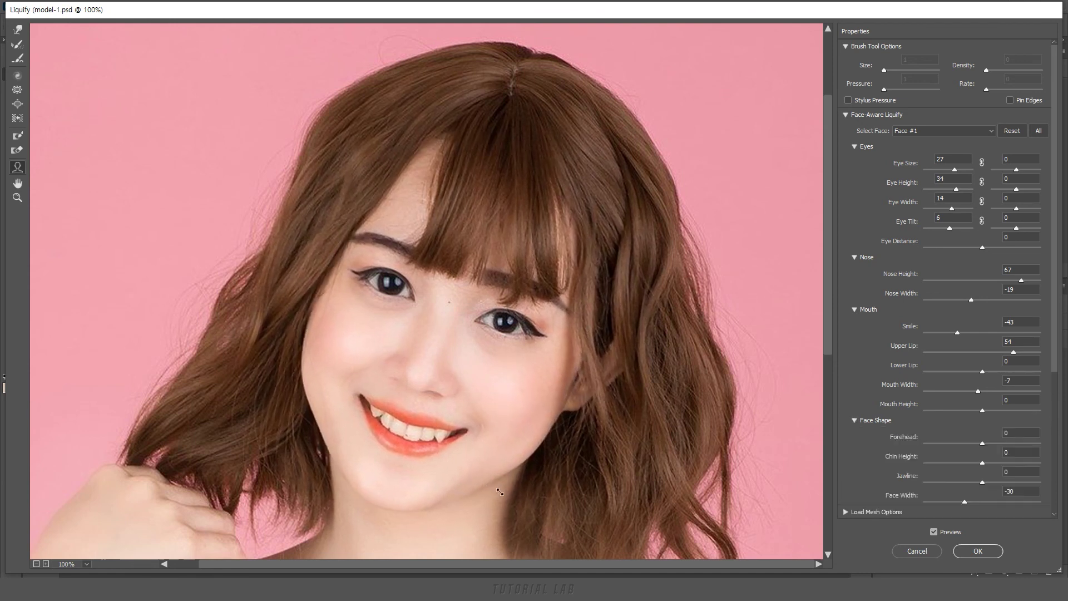
drag(382, 506, 392, 490)
drag(495, 137, 507, 136)
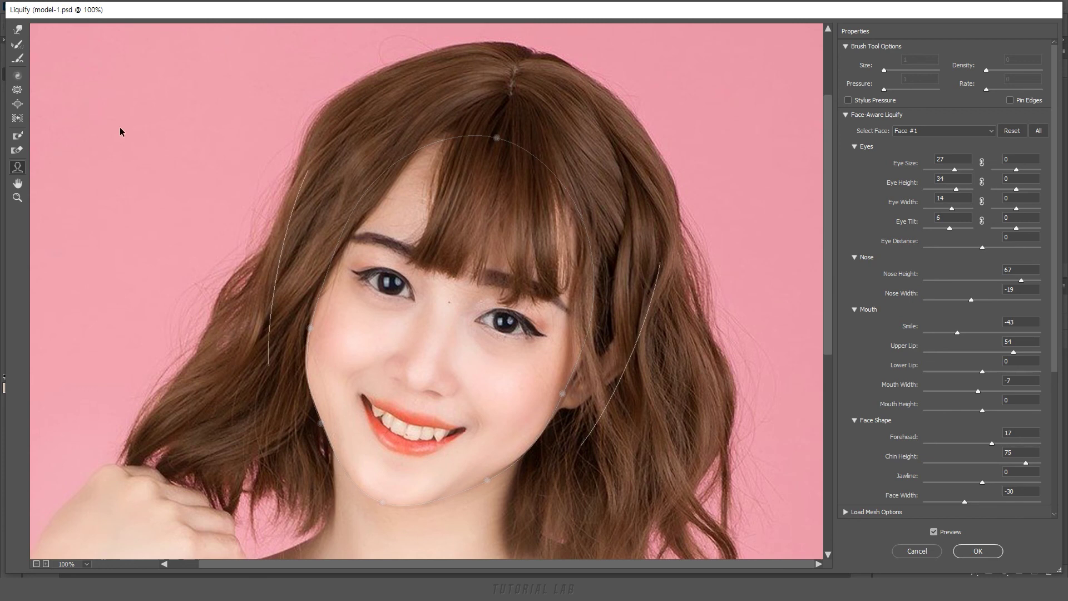
click(19, 30)
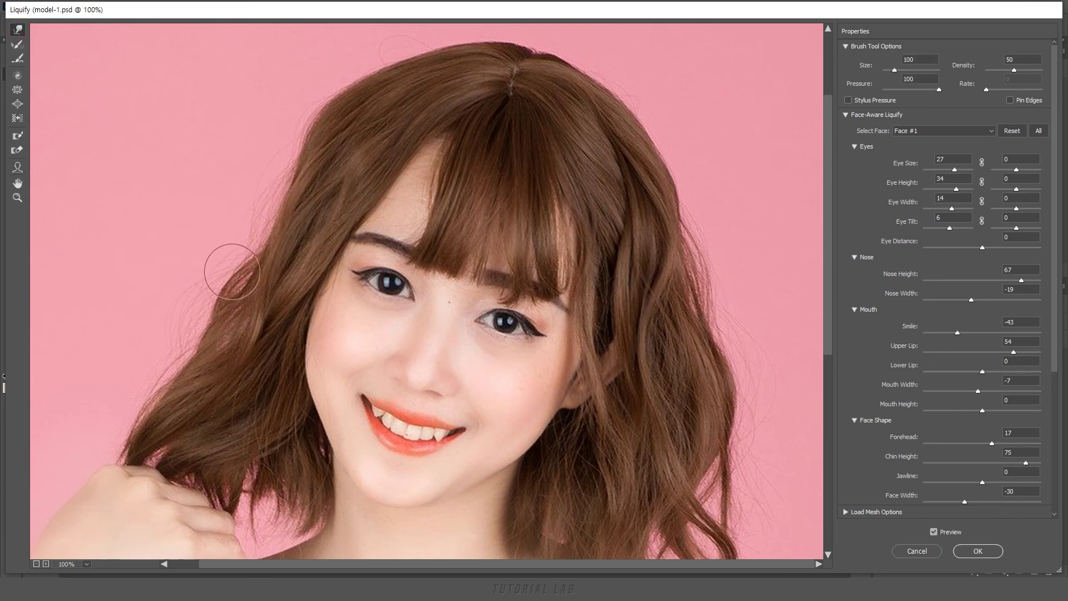
With a size-250 warp brush, push both cheeks and the right jawline inward.
key(bracketright)
key(bracketright)
key(bracketright)
mouse_move(298, 338)
mouse_down()
mouse_move(315, 385)
mouse_move(304, 364)
mouse_up()
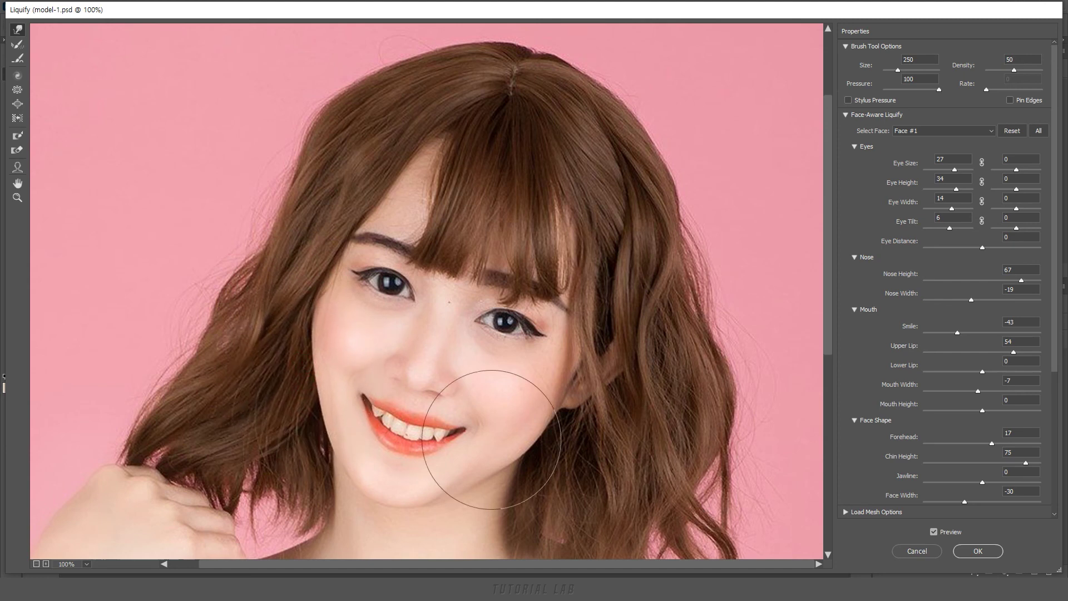
drag(521, 451, 513, 465)
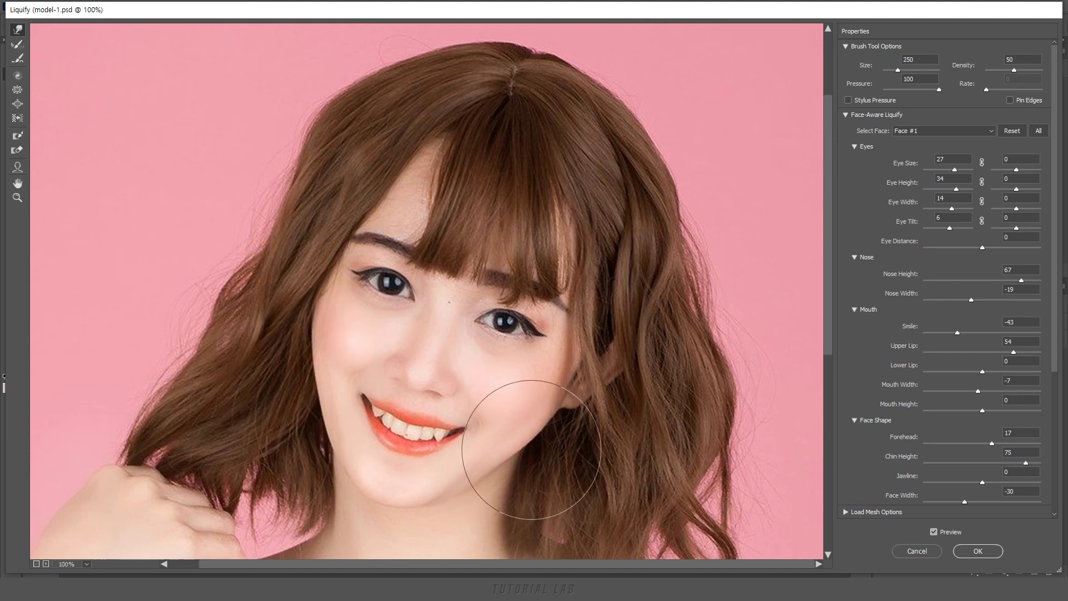
drag(546, 423, 532, 442)
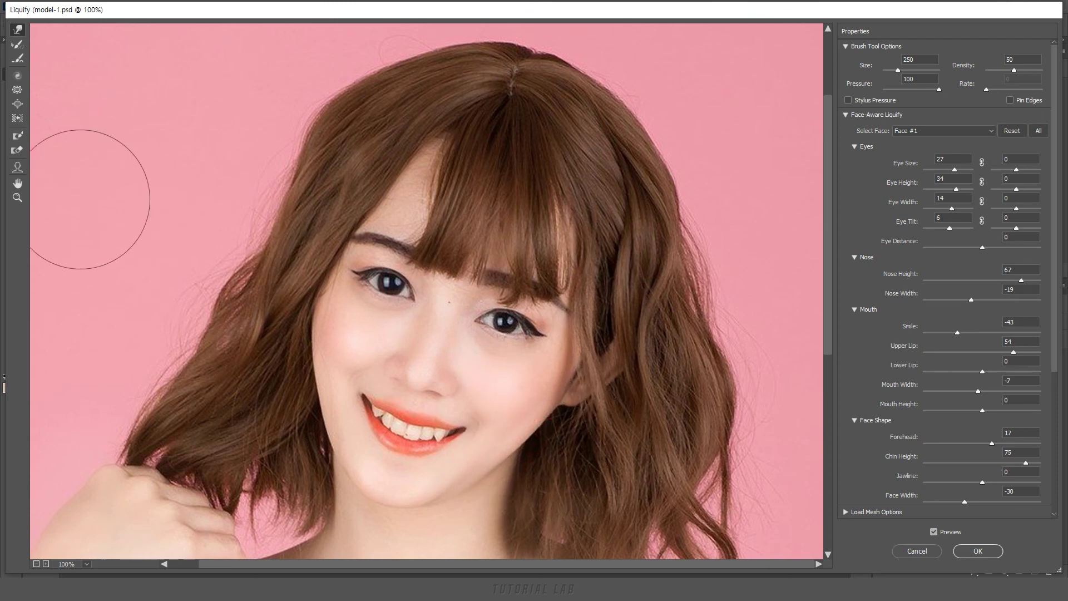
click(18, 166)
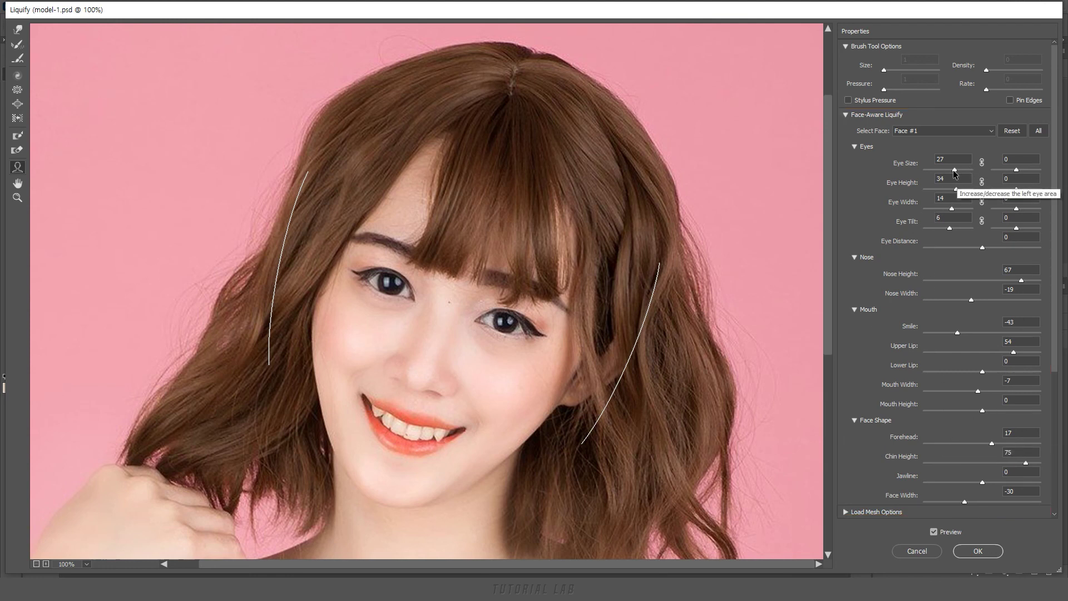
Test Eye Size on each eye, then link the eyes and shrink both to -40.
drag(953, 171, 958, 171)
text(0)
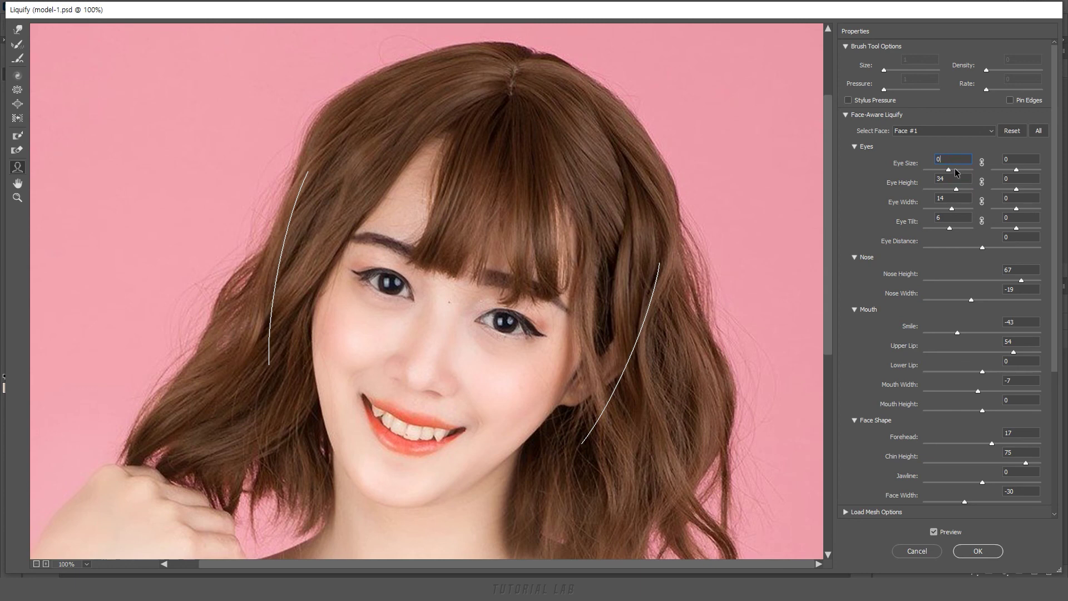
click(951, 173)
drag(940, 174, 955, 174)
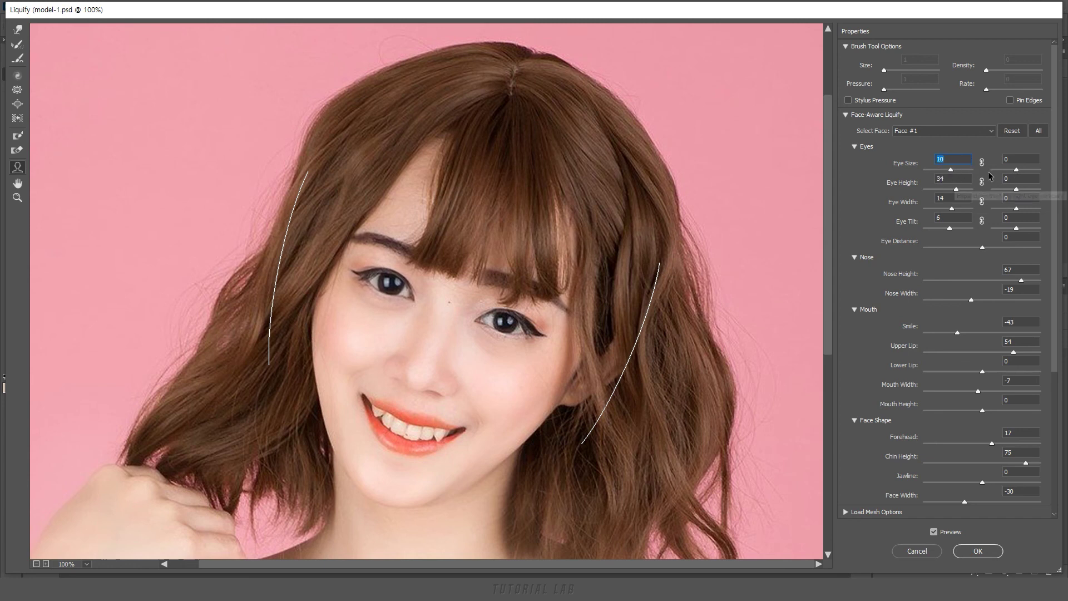
text(0)
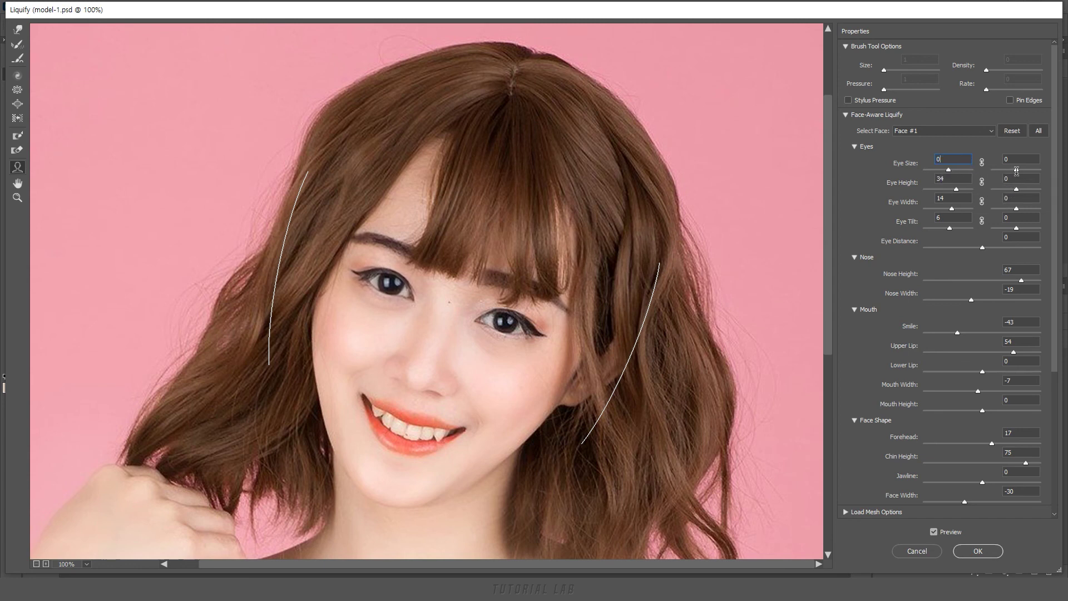
drag(1021, 174, 1015, 170)
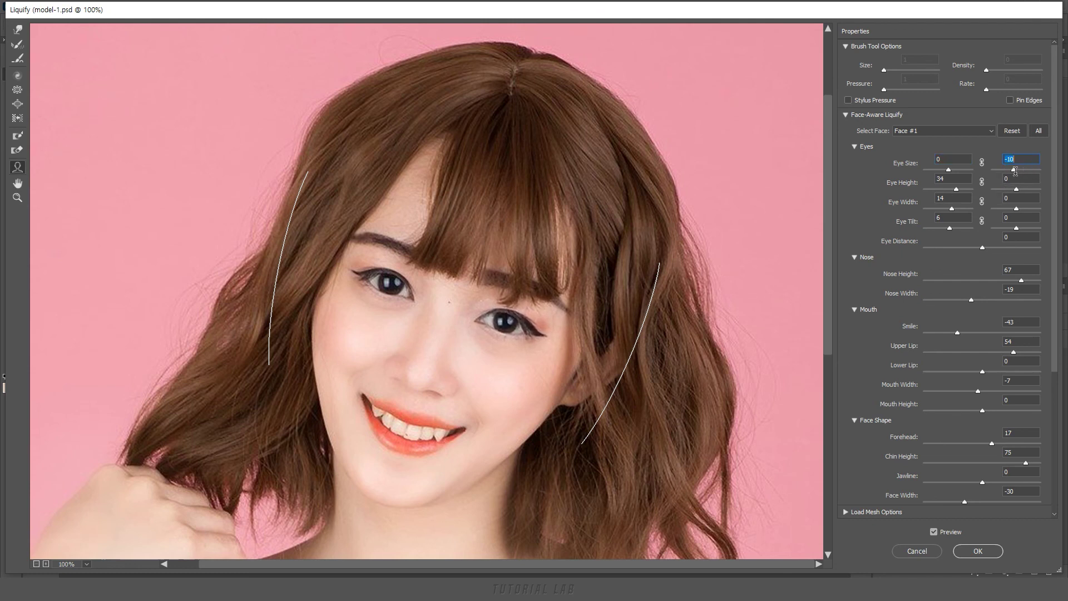
click(982, 162)
drag(942, 173, 957, 174)
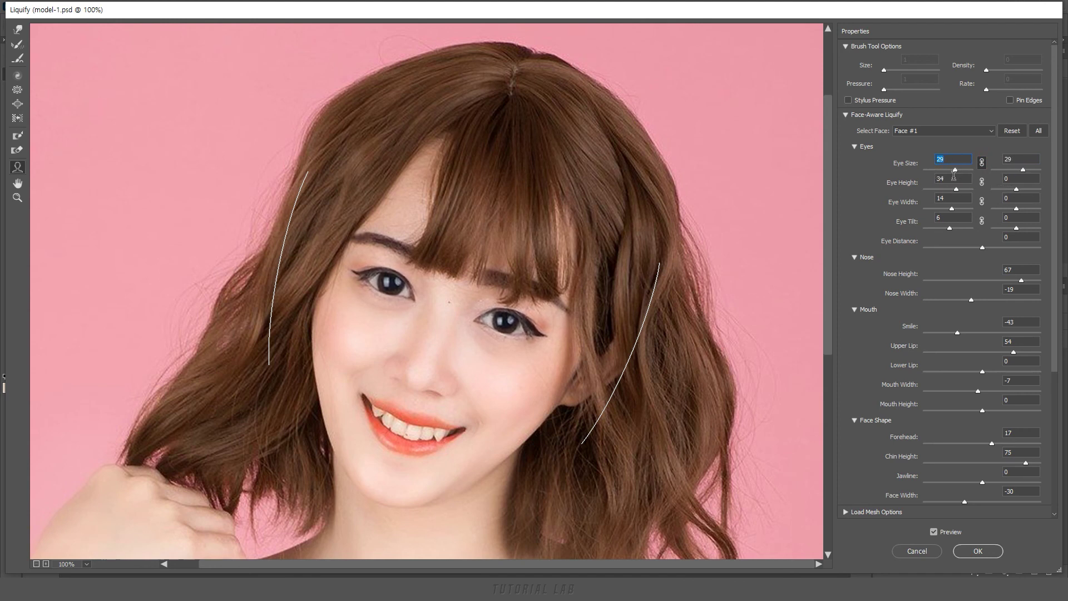
Try Eye Distance, then reset every Face #1 feature slider to 0.
drag(982, 247, 965, 256)
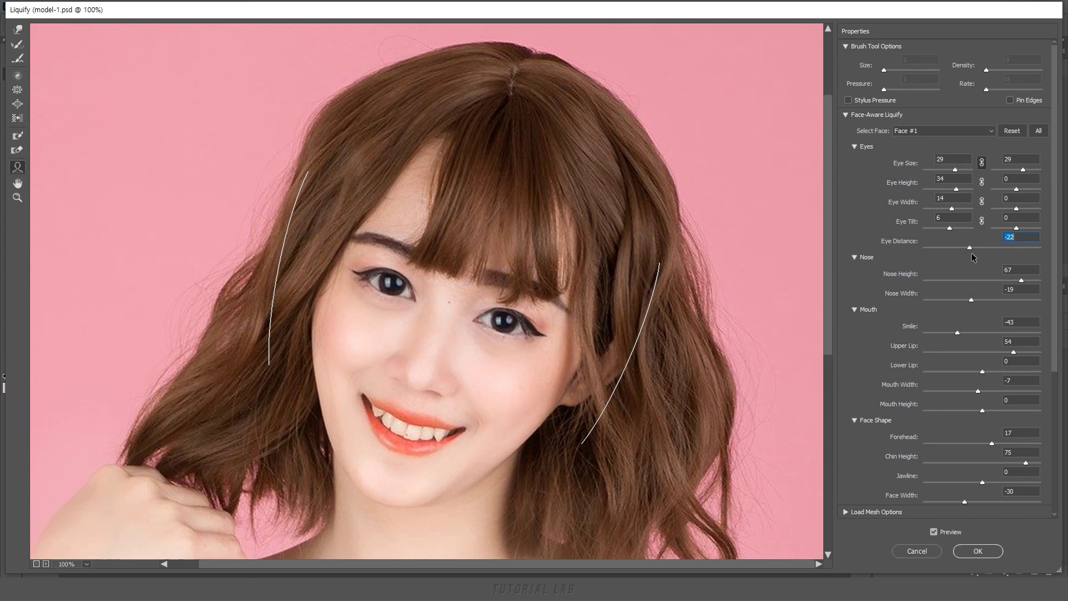
text(0)
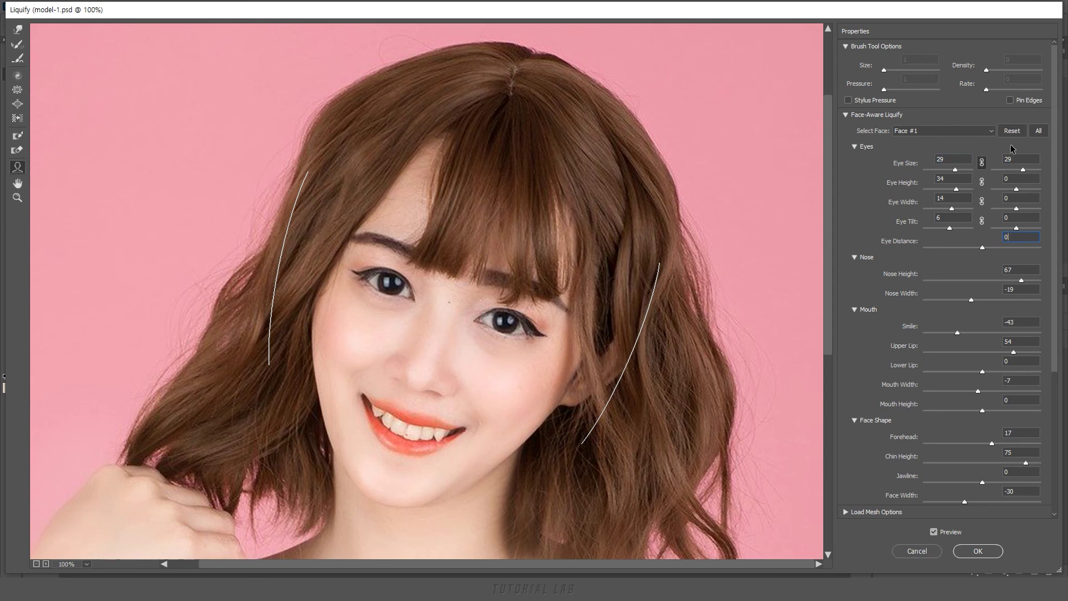
click(1012, 131)
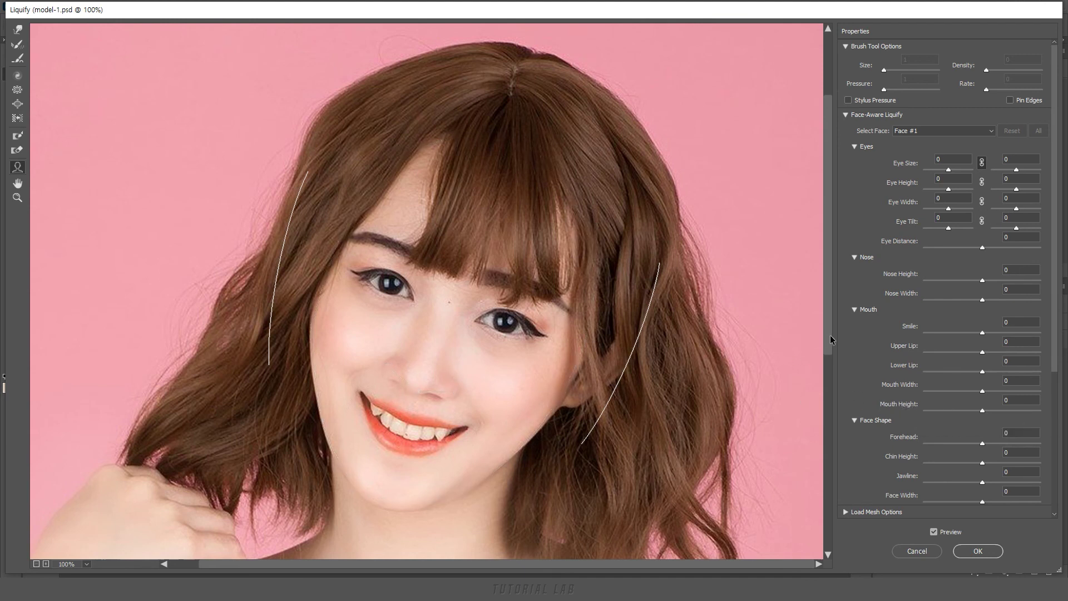
drag(830, 336, 833, 352)
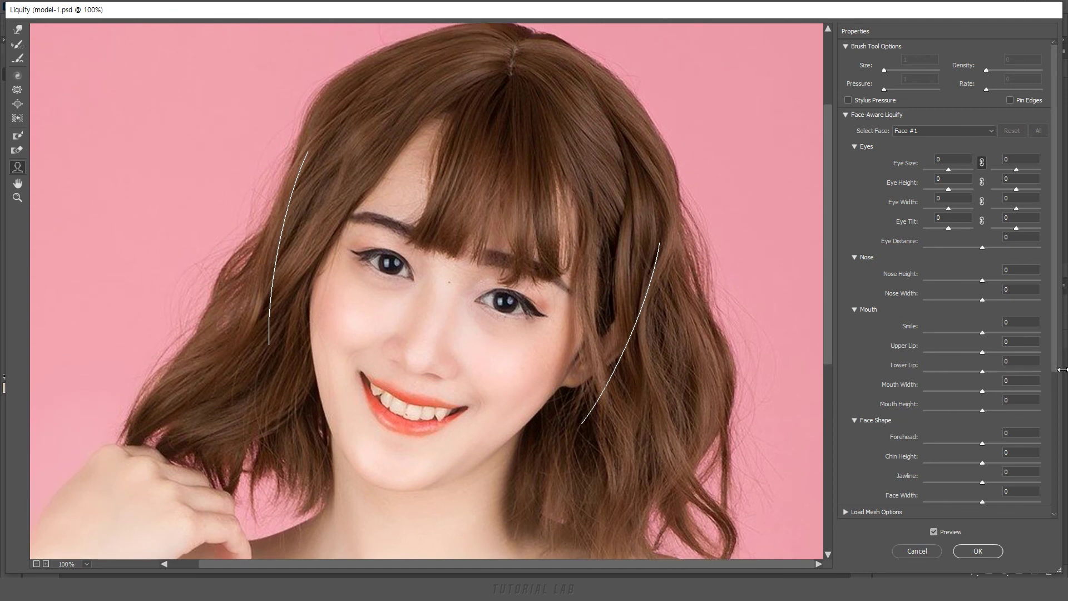
scroll(1056, 367, down, 2)
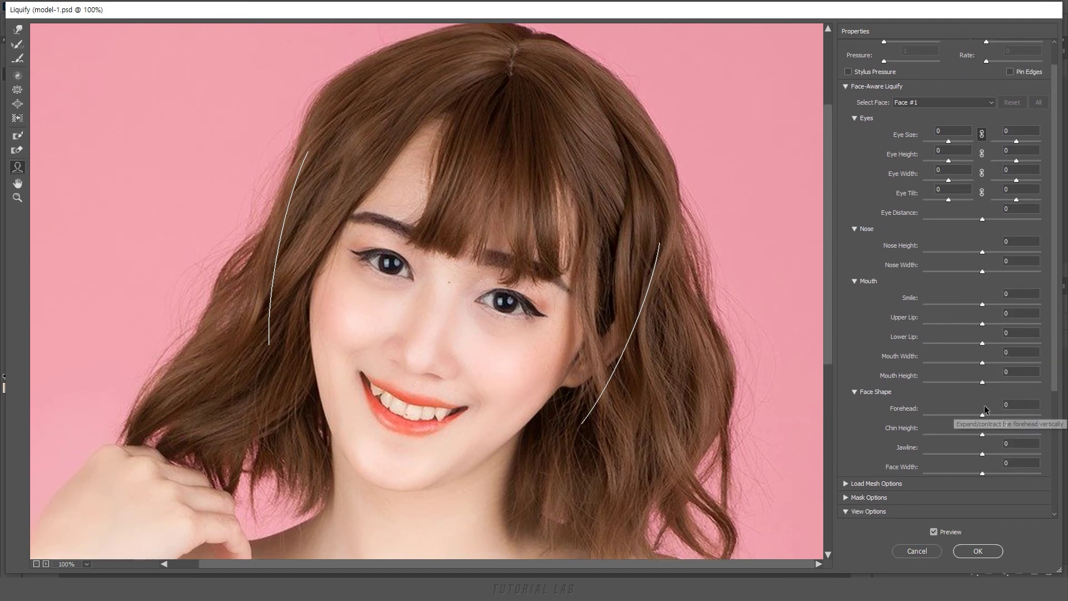
drag(983, 415, 923, 415)
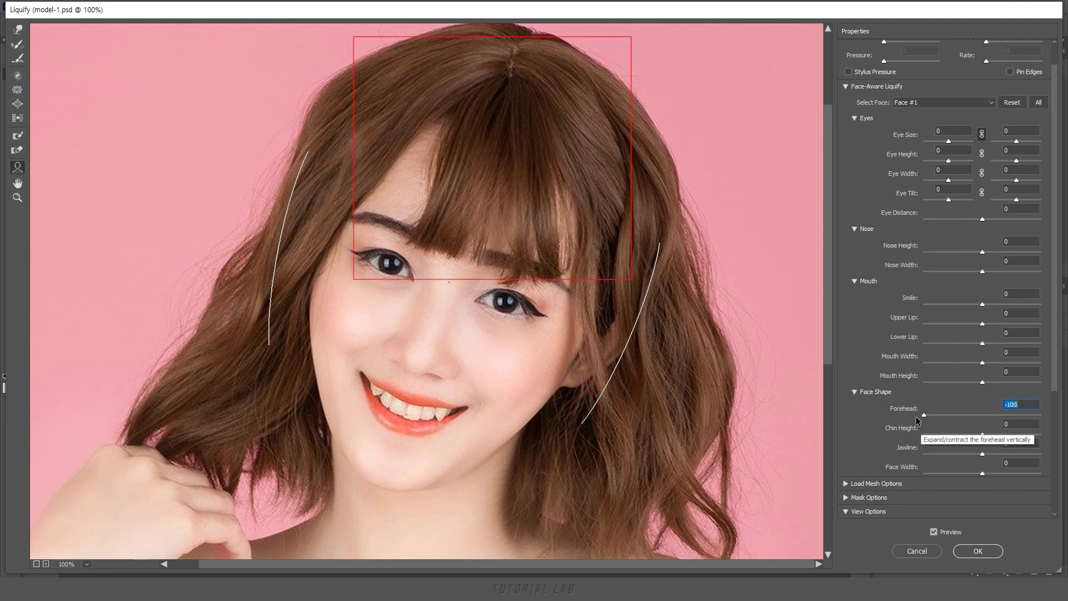
drag(994, 416, 1065, 431)
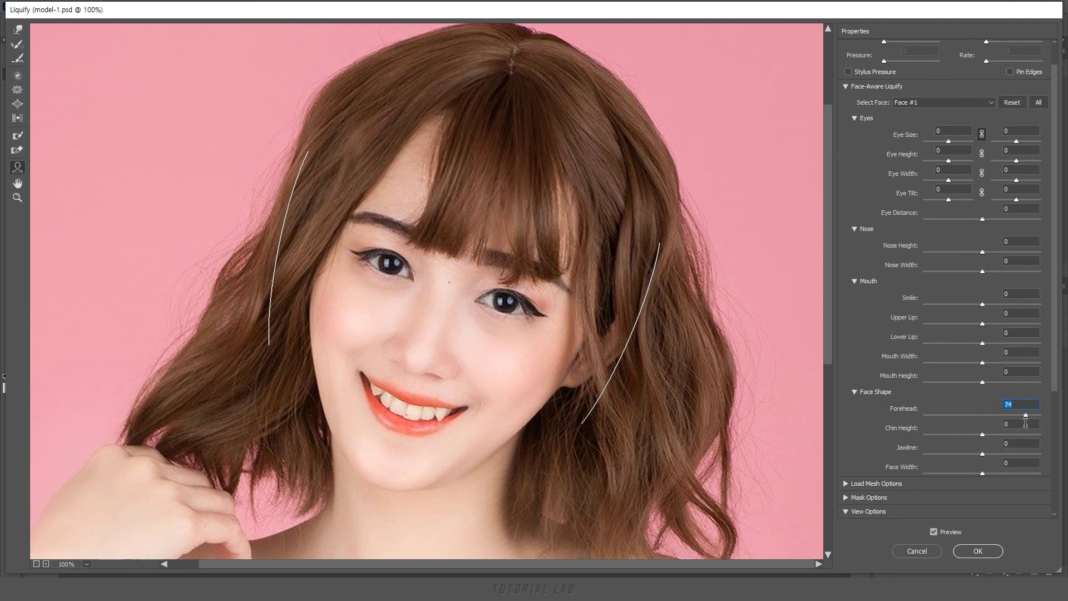
text(0)
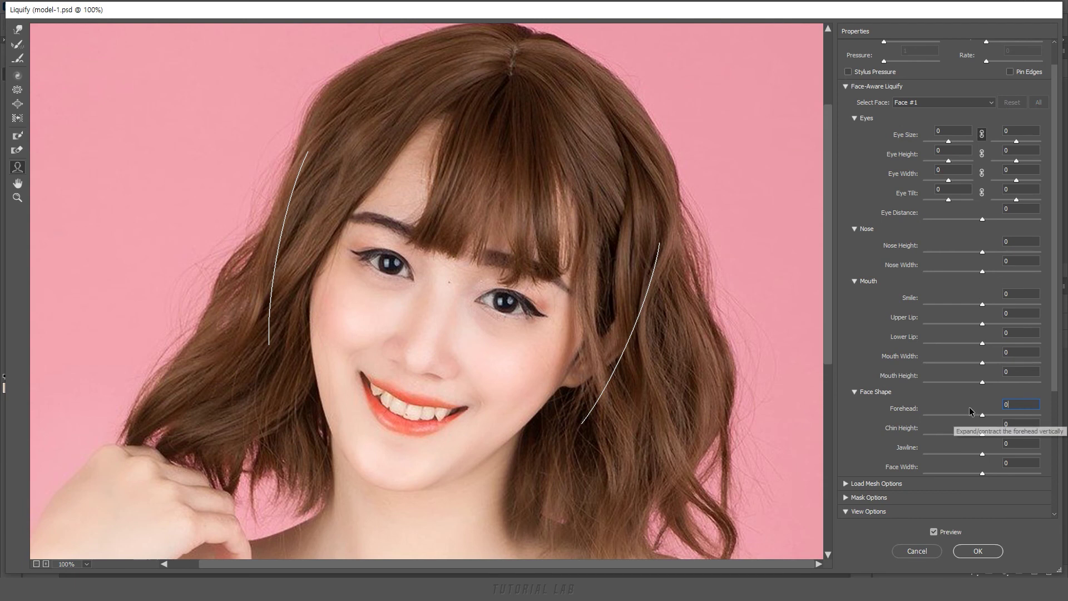